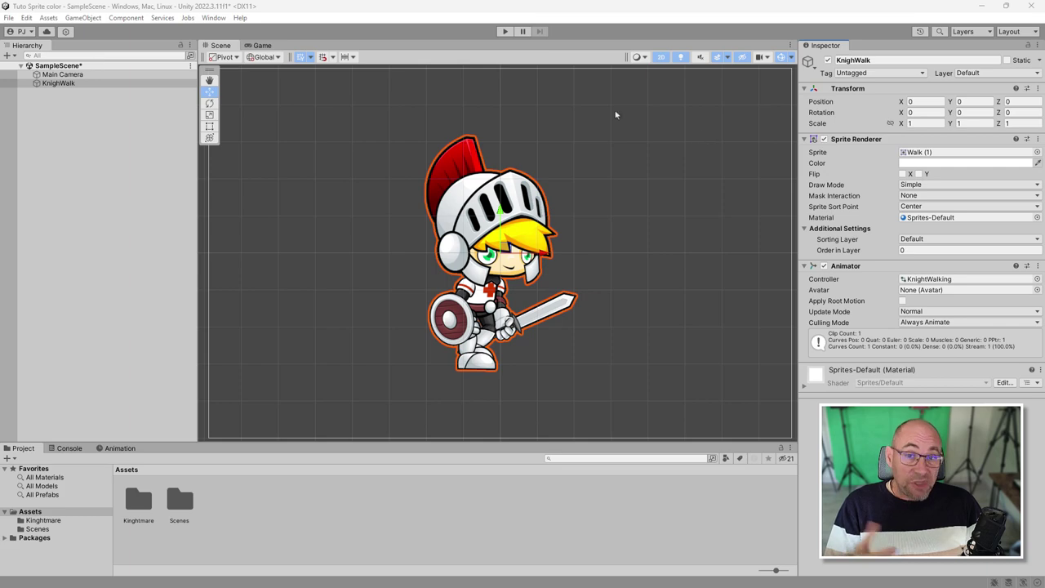
- Preview the knight walking in Play mode, then stop and show KnighWalk in the Game view
{"action": "left_click", "coordinate": [505, 31]}
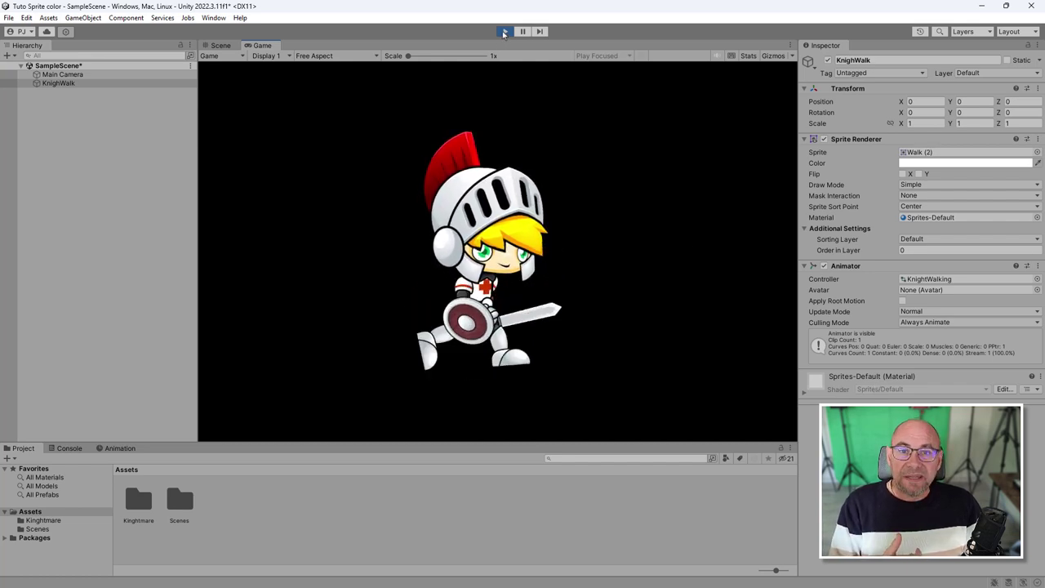
{"action": "double_click", "coordinate": [137, 506]}
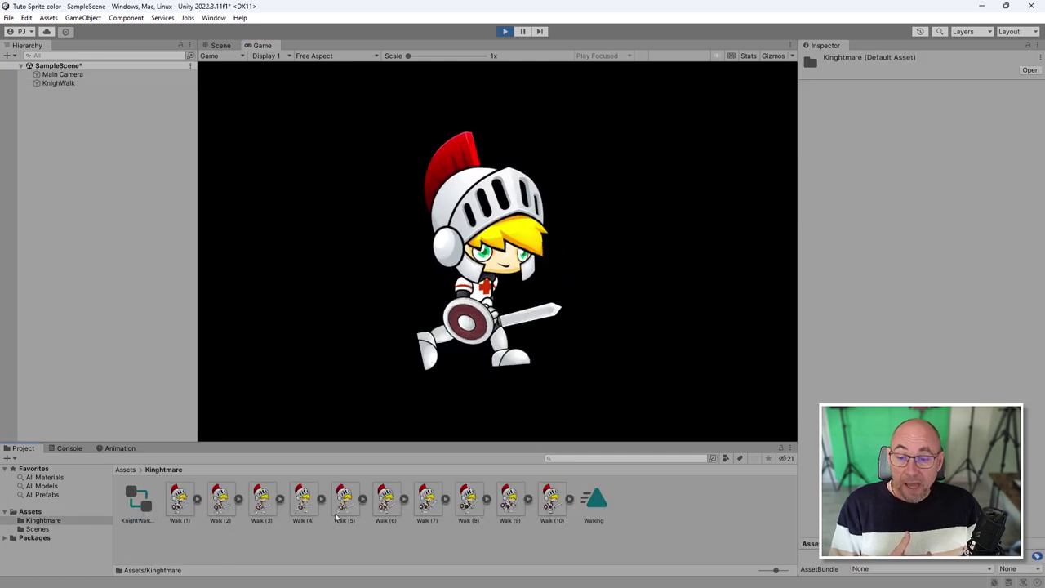
{"action": "left_click", "coordinate": [30, 511]}
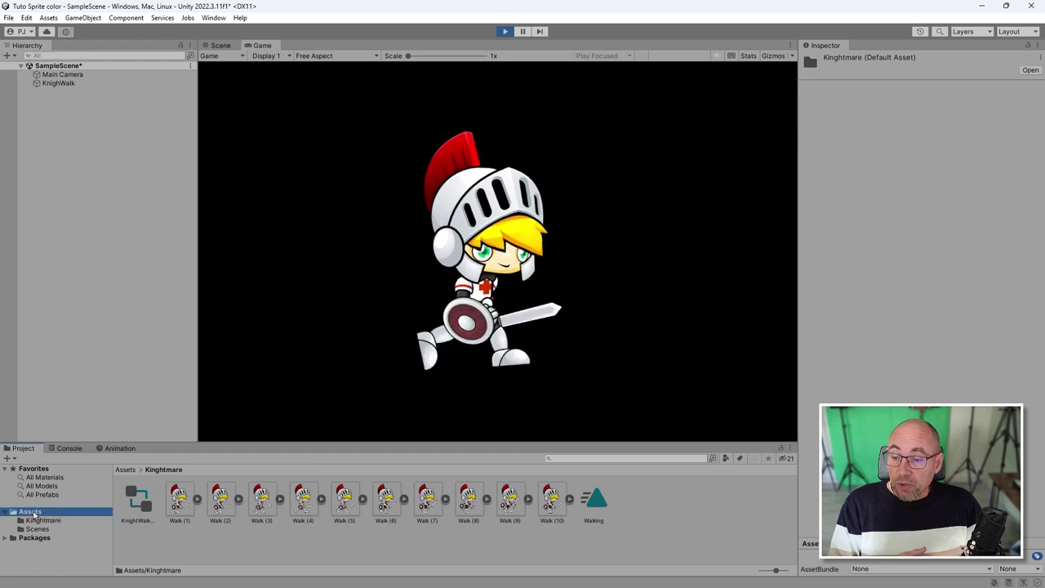
{"action": "left_click", "coordinate": [505, 31]}
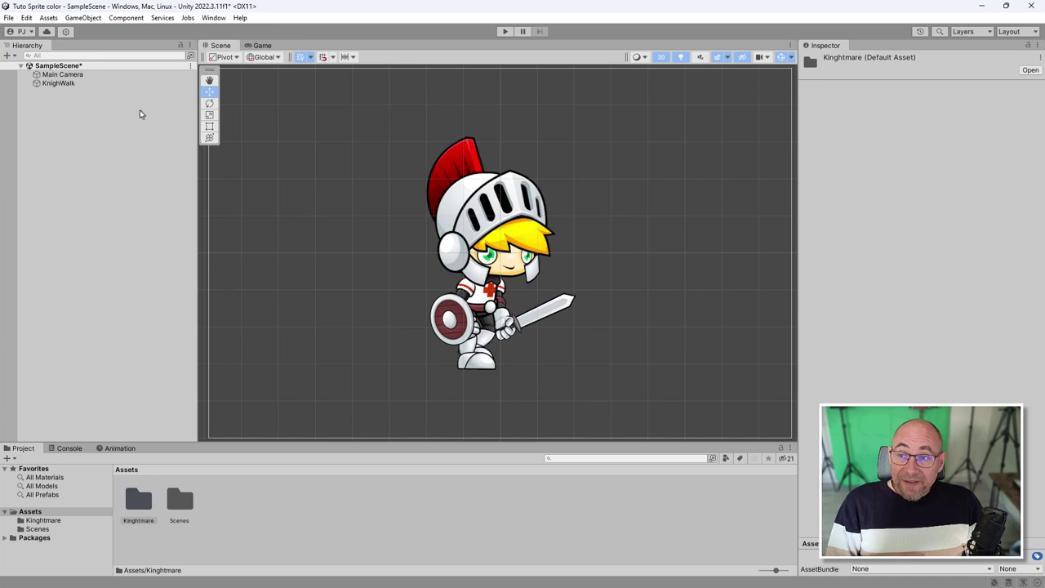
{"action": "left_click", "coordinate": [72, 85]}
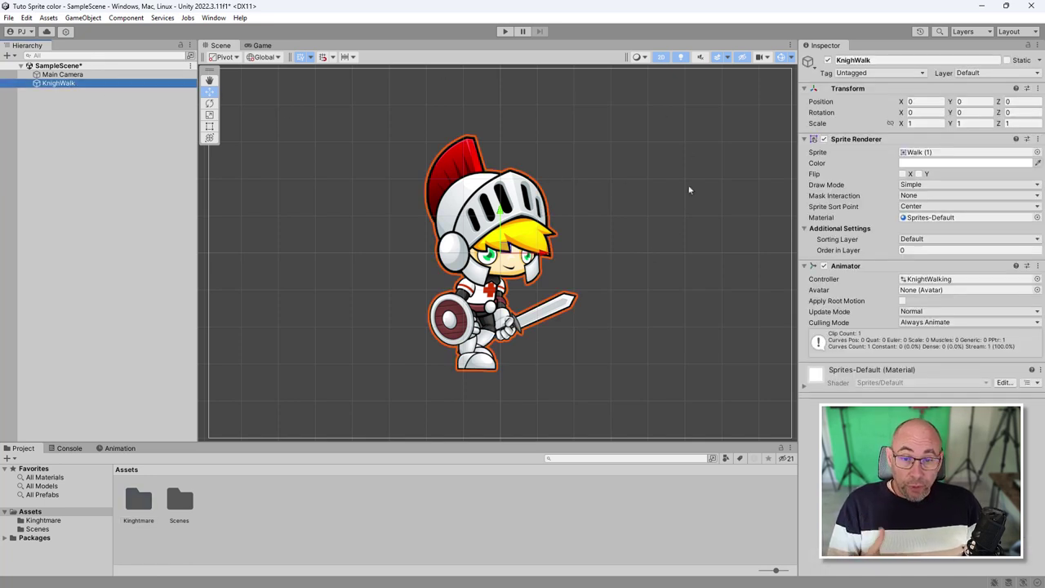
{"action": "left_click", "coordinate": [263, 46]}
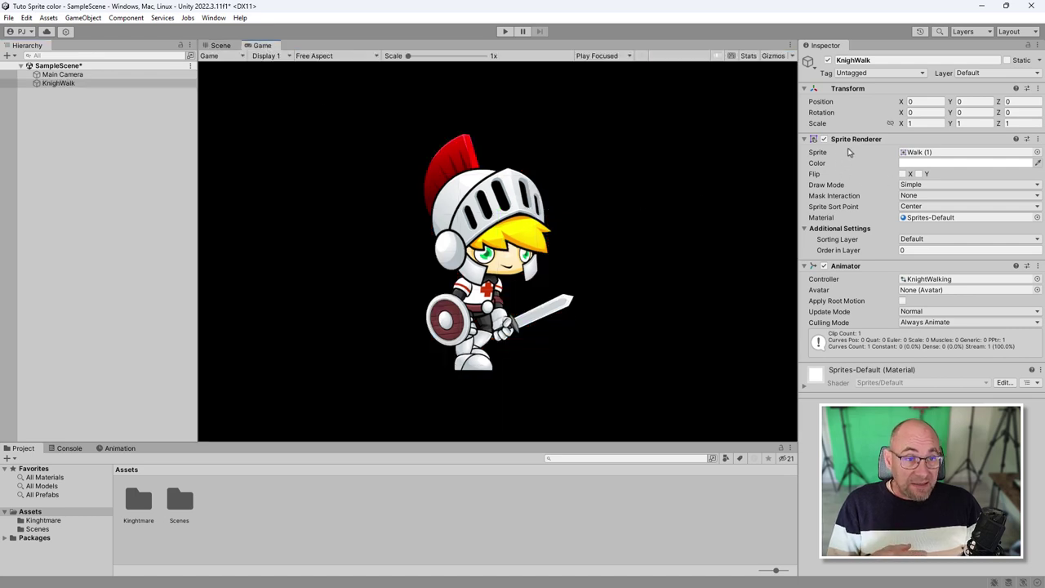
- Try red, green and yellow tints on the knight's Sprite Renderer colour
{"action": "left_click", "coordinate": [923, 165]}
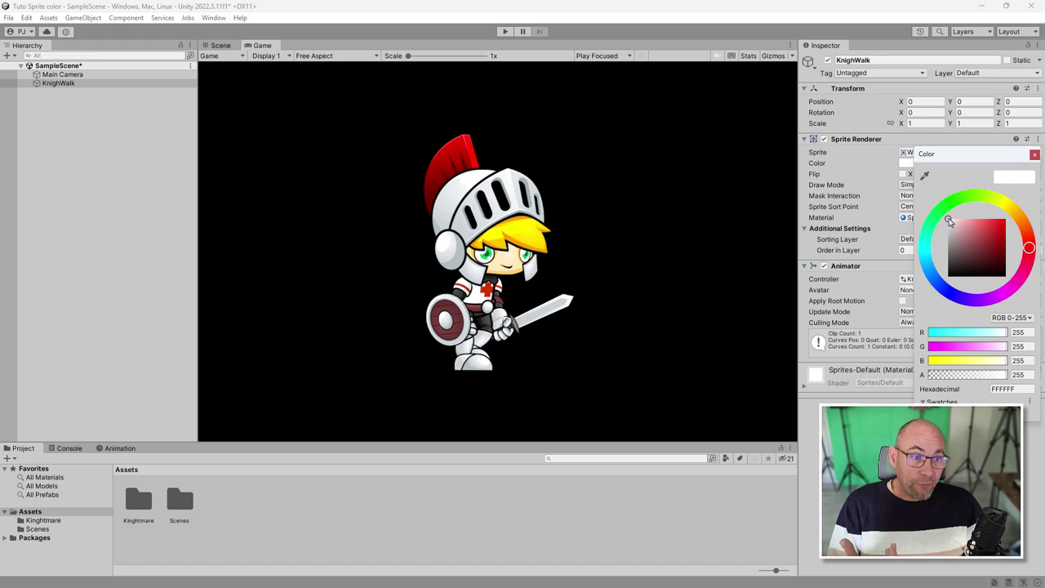
{"action": "mouse_move", "coordinate": [979, 235]}
{"action": "left_mouse_down"}
{"action": "mouse_move", "coordinate": [1022, 216]}
{"action": "mouse_move", "coordinate": [870, 217]}
{"action": "left_mouse_up"}
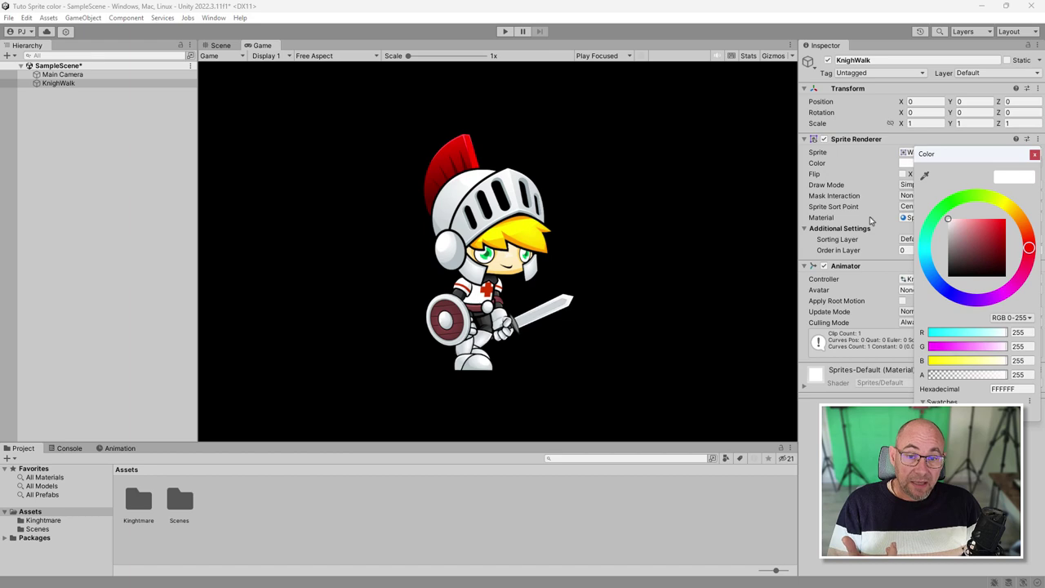
{"action": "mouse_move", "coordinate": [869, 216]}
{"action": "left_mouse_down"}
{"action": "mouse_move", "coordinate": [1038, 220]}
{"action": "mouse_move", "coordinate": [889, 218]}
{"action": "left_mouse_up"}
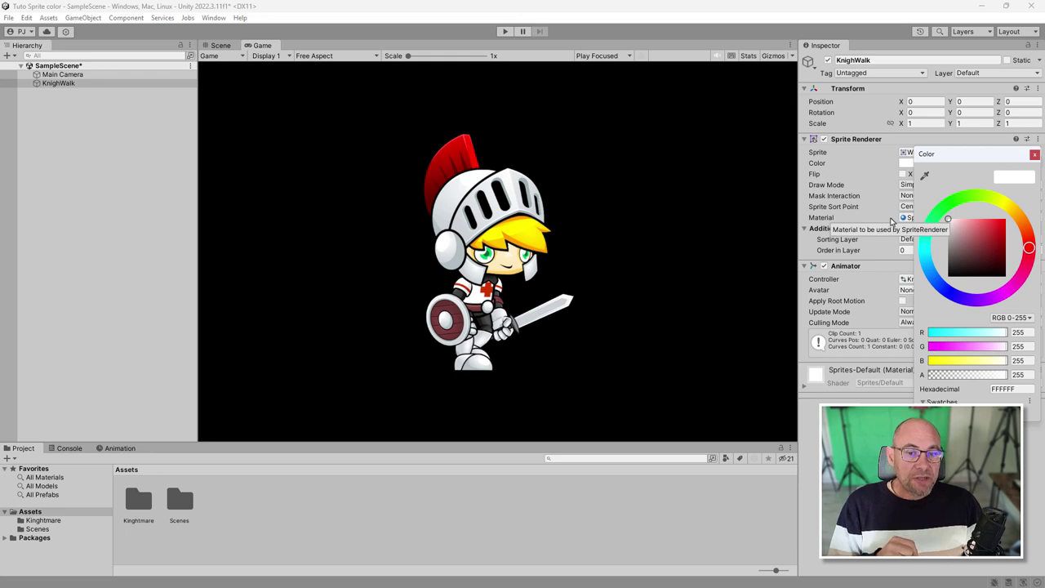
{"action": "mouse_move", "coordinate": [947, 221]}
{"action": "left_mouse_down"}
{"action": "mouse_move", "coordinate": [1016, 222]}
{"action": "mouse_move", "coordinate": [916, 216]}
{"action": "left_mouse_up"}
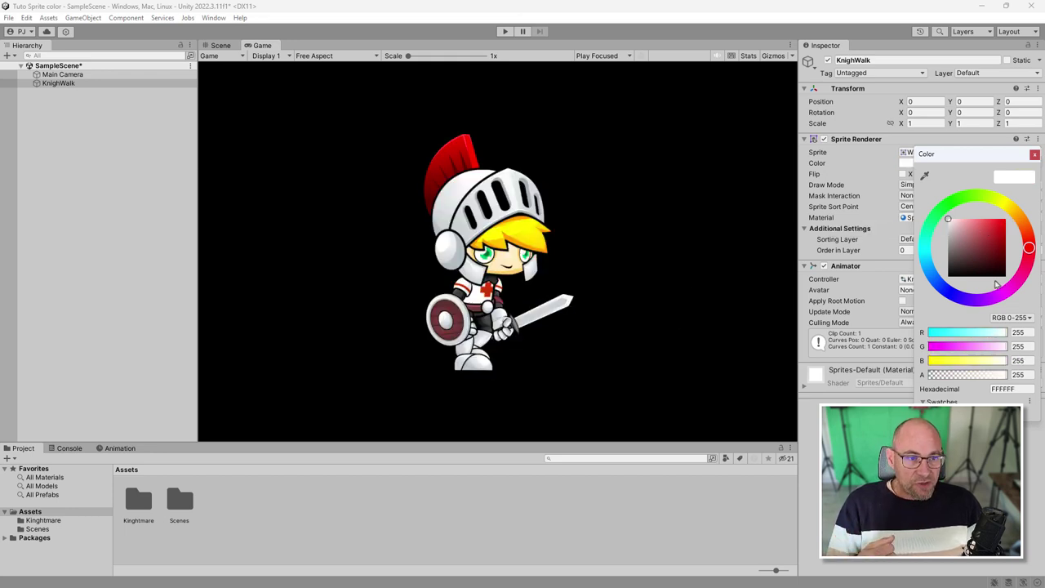
{"action": "left_click", "coordinate": [952, 203]}
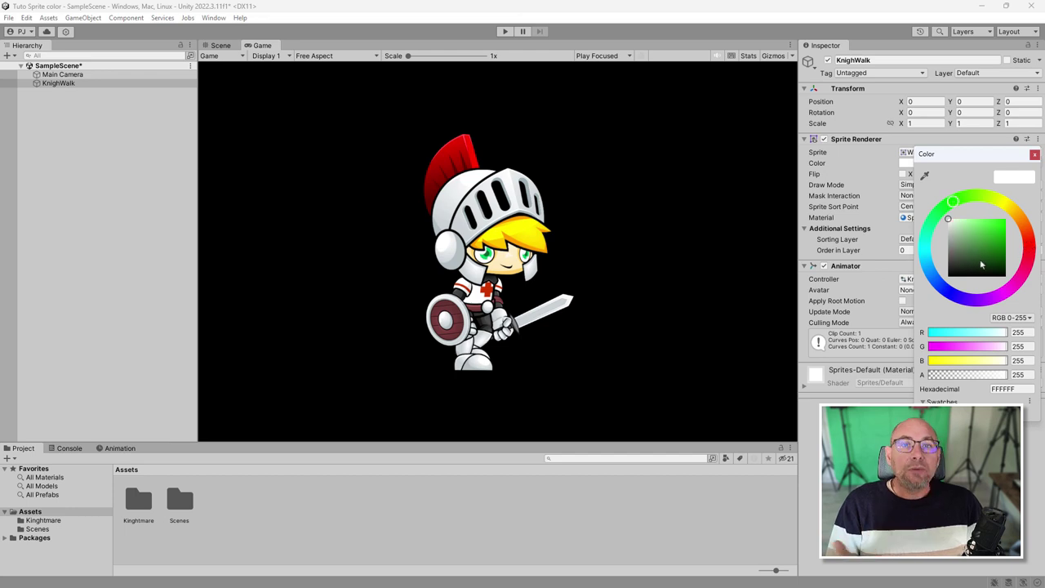
{"action": "left_click_drag", "start_coordinate": [970, 220], "coordinate": [1041, 222]}
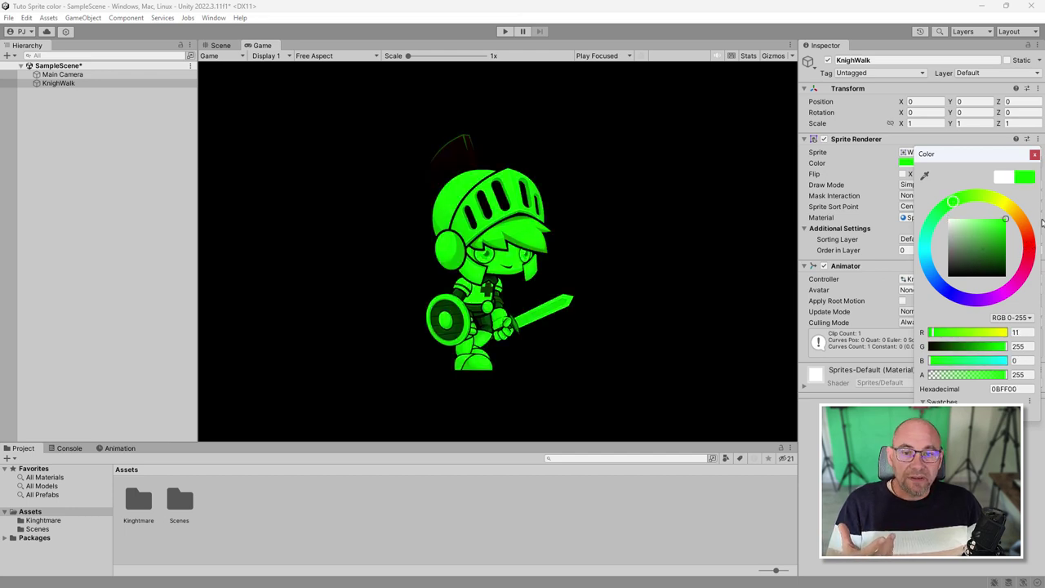
{"action": "left_click", "coordinate": [1005, 206]}
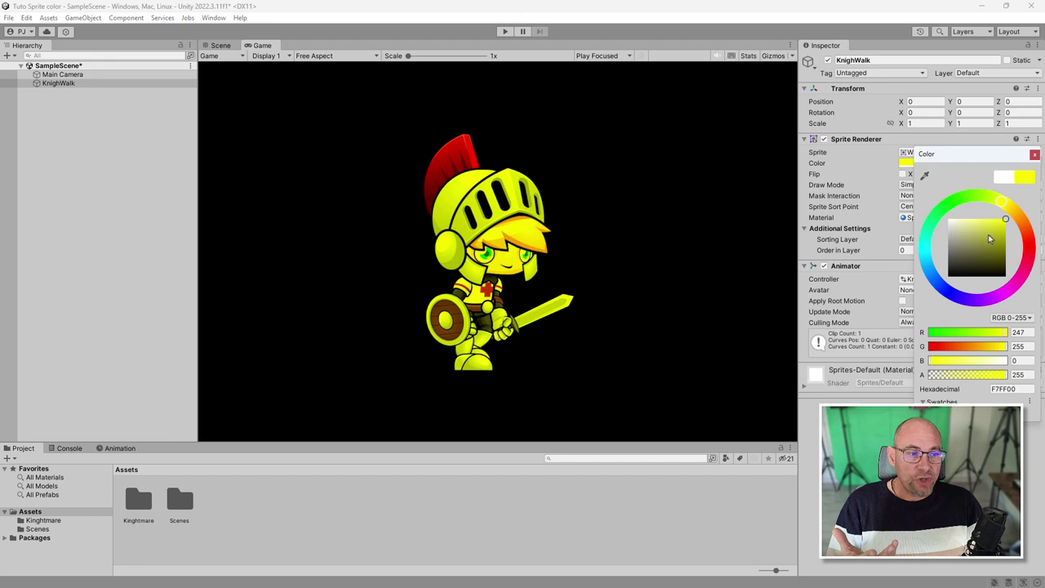
{"action": "left_click_drag", "start_coordinate": [988, 235], "coordinate": [1003, 222]}
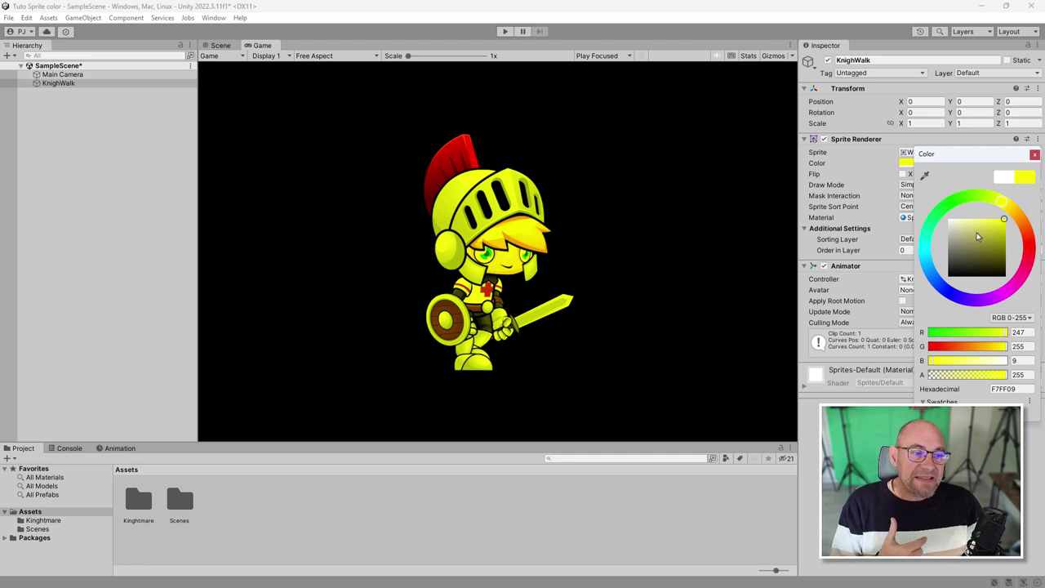
- Try red-orange and green tints, undo back to white FFFFFF, and return to the Scene view
{"action": "mouse_move", "coordinate": [978, 237]}
{"action": "left_mouse_down"}
{"action": "mouse_move", "coordinate": [951, 233]}
{"action": "mouse_move", "coordinate": [948, 219]}
{"action": "left_mouse_up"}
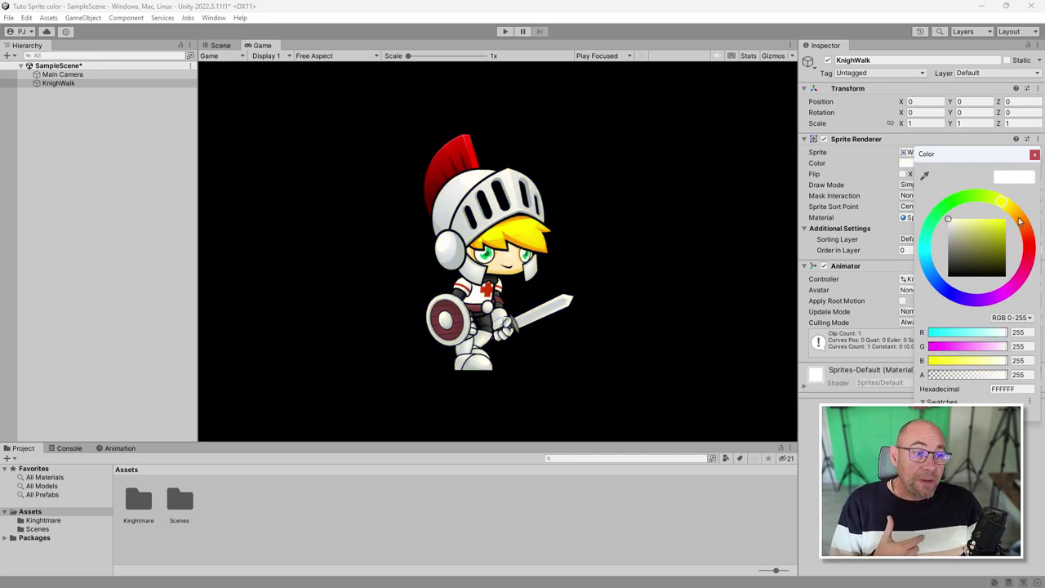
{"action": "mouse_move", "coordinate": [1020, 221]}
{"action": "left_mouse_down"}
{"action": "mouse_move", "coordinate": [1027, 237]}
{"action": "mouse_move", "coordinate": [1013, 221]}
{"action": "left_mouse_up"}
{"action": "left_click", "coordinate": [1004, 223]}
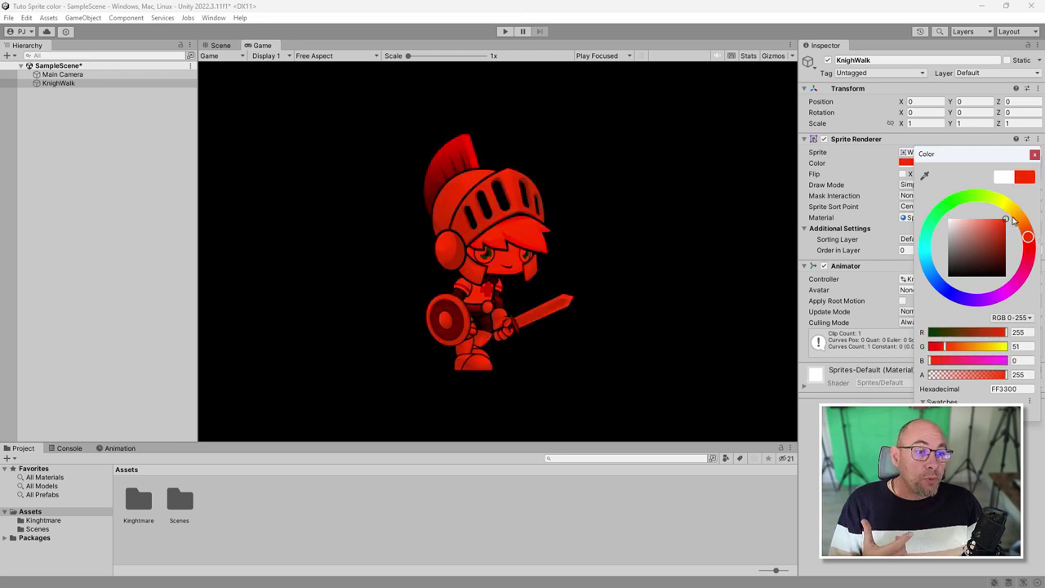
{"action": "left_click", "coordinate": [973, 203]}
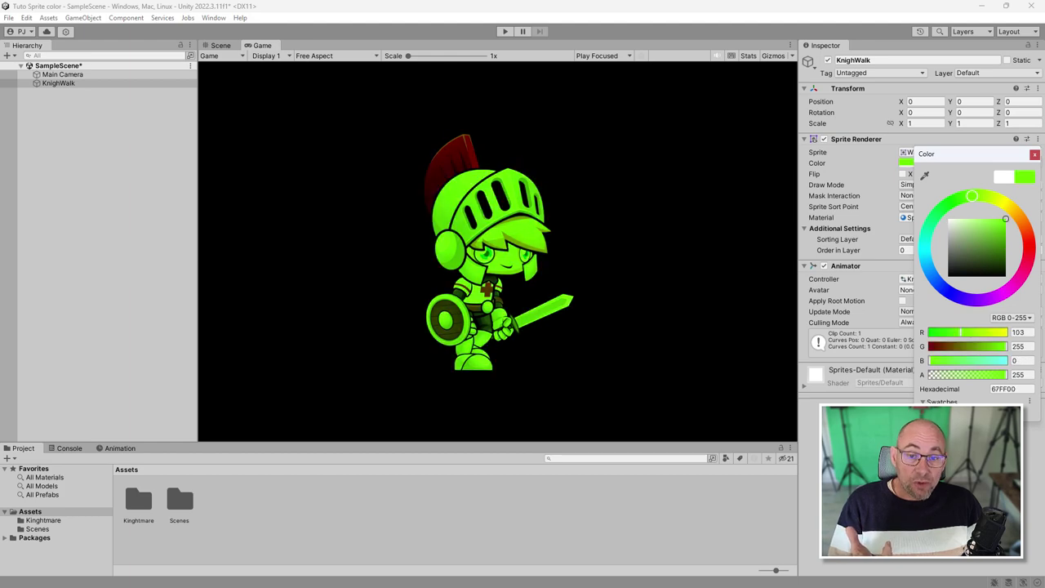
{"action": "key", "text": "ctrl+z"}
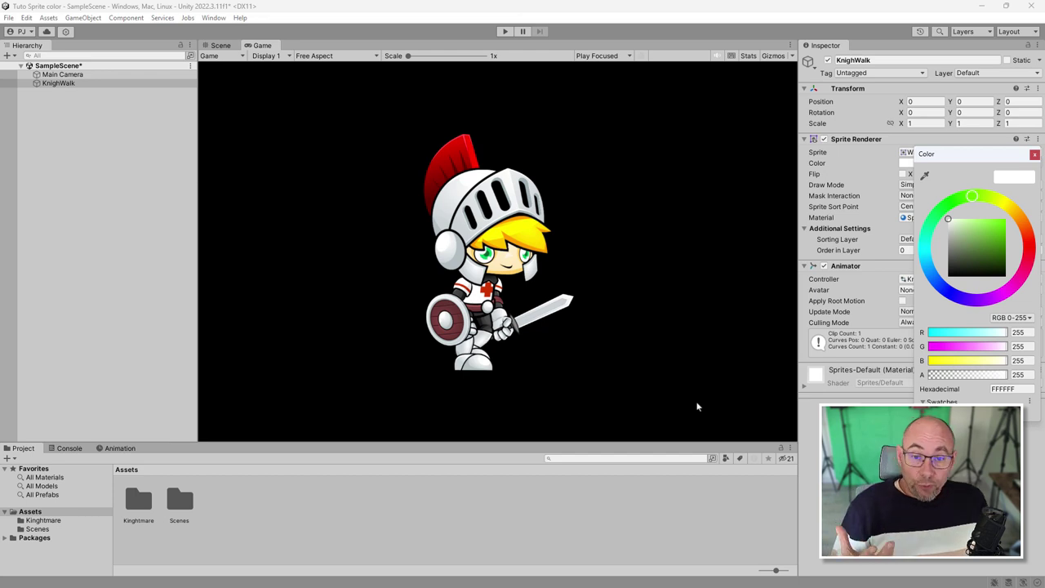
{"action": "left_click", "coordinate": [220, 45]}
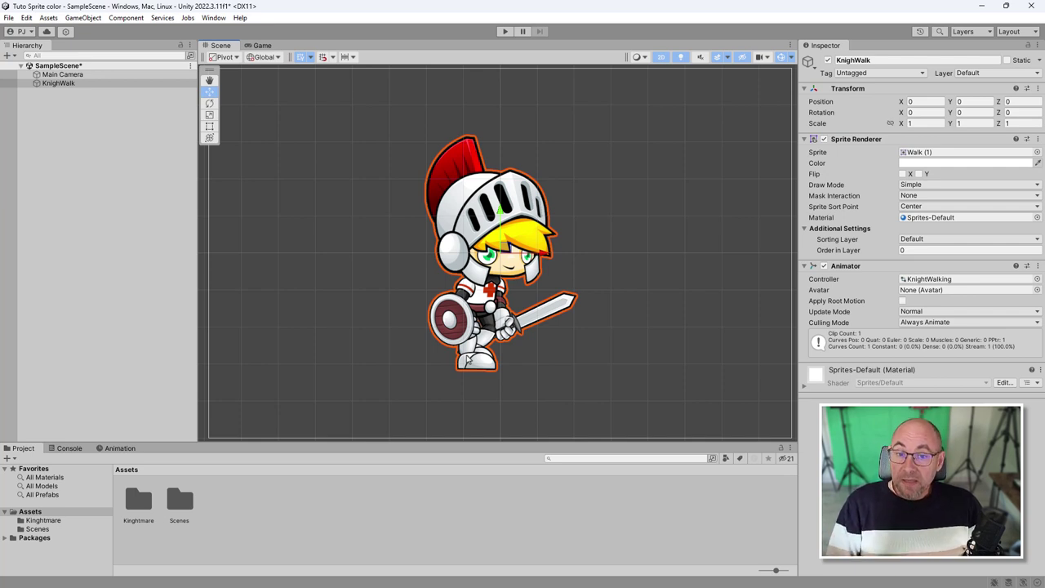
- Duplicate KnighWalk as KnighWalk (1), deactivate the original, and select the copy
{"action": "left_click", "coordinate": [92, 136]}
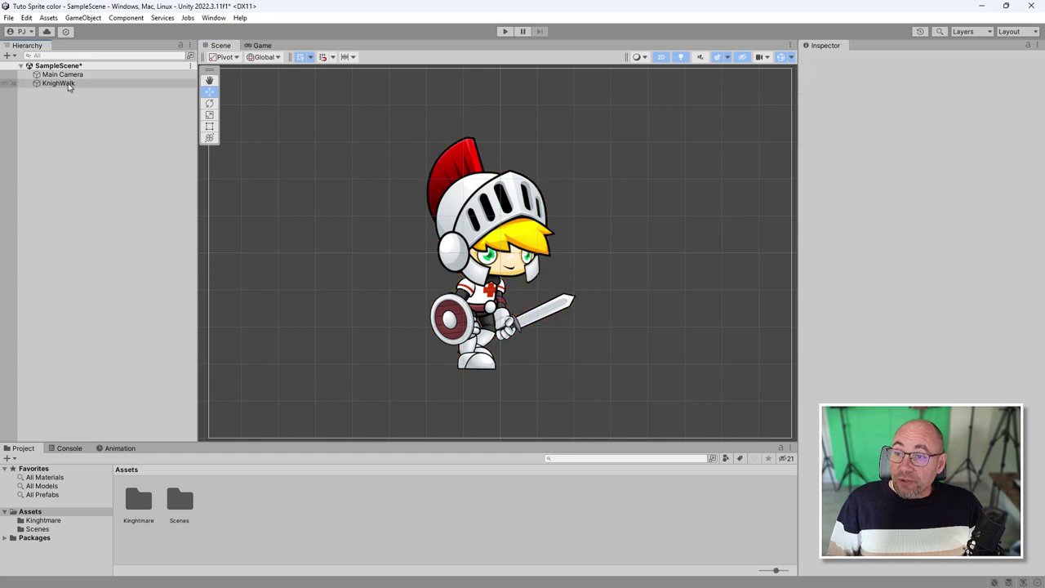
{"action": "left_click", "coordinate": [59, 83]}
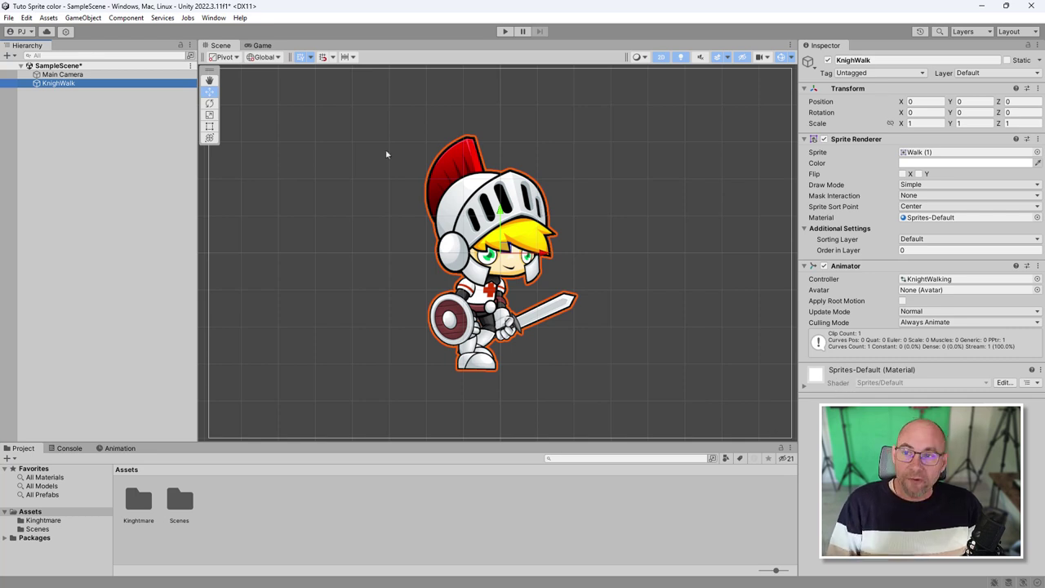
{"action": "left_click", "coordinate": [71, 144]}
{"action": "left_click", "coordinate": [65, 84]}
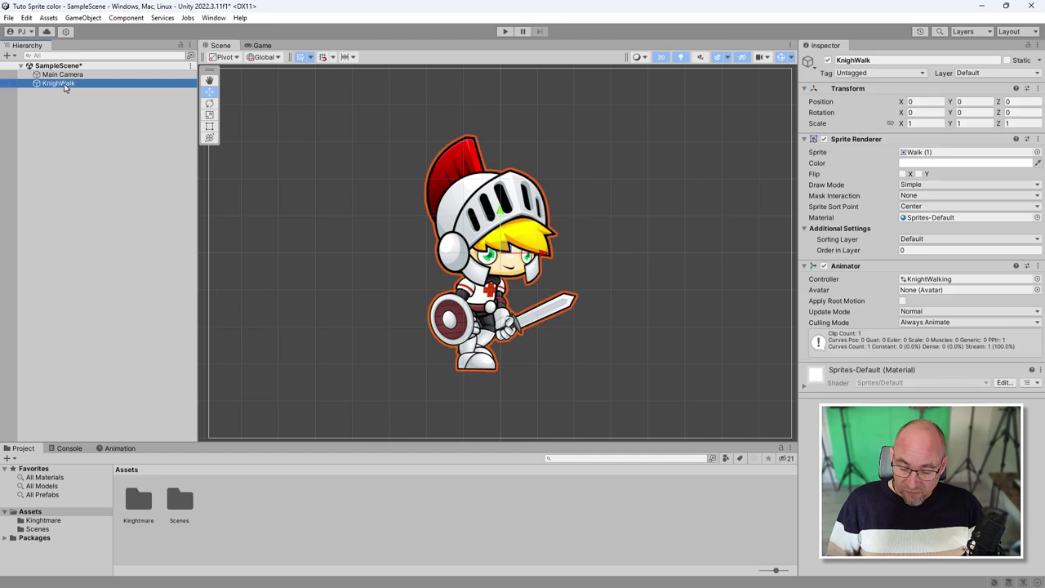
{"action": "key", "text": "ctrl+d"}
{"action": "left_click", "coordinate": [69, 84]}
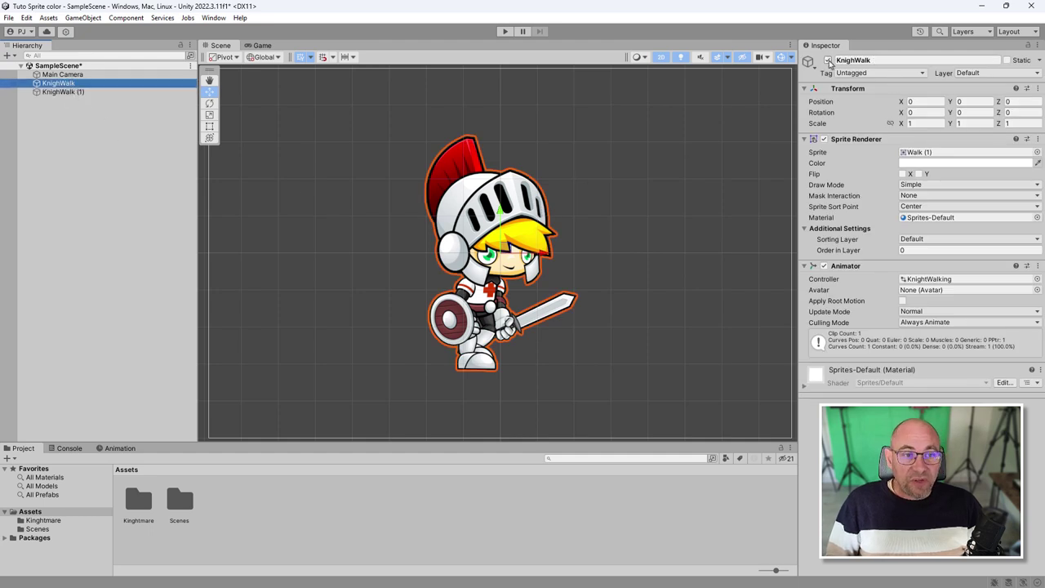
{"action": "left_click", "coordinate": [828, 60]}
{"action": "left_click", "coordinate": [73, 92]}
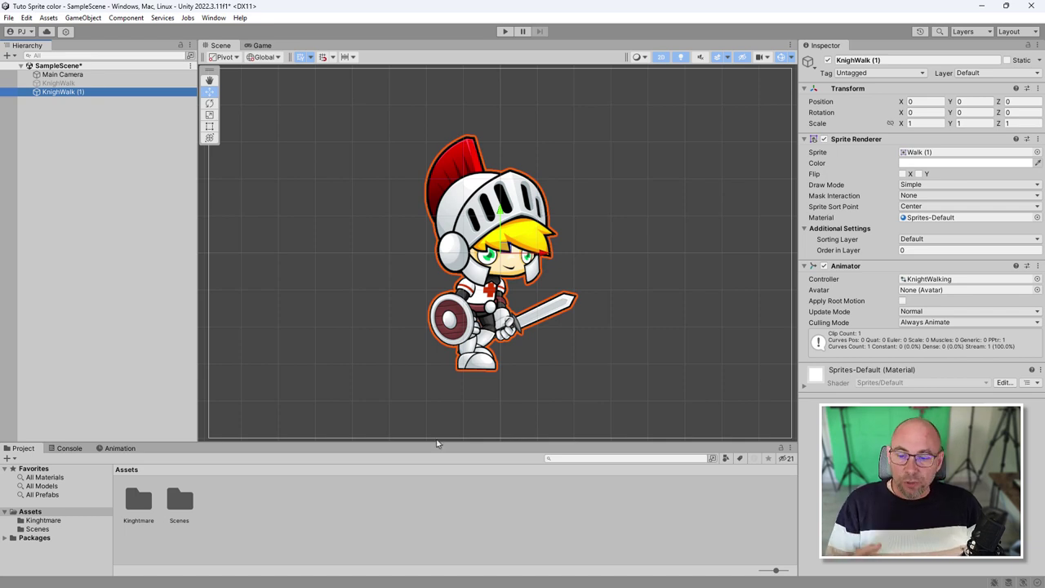
- Create a new material asset named KnightColor in the Project panel
{"action": "right_click", "coordinate": [271, 503]}
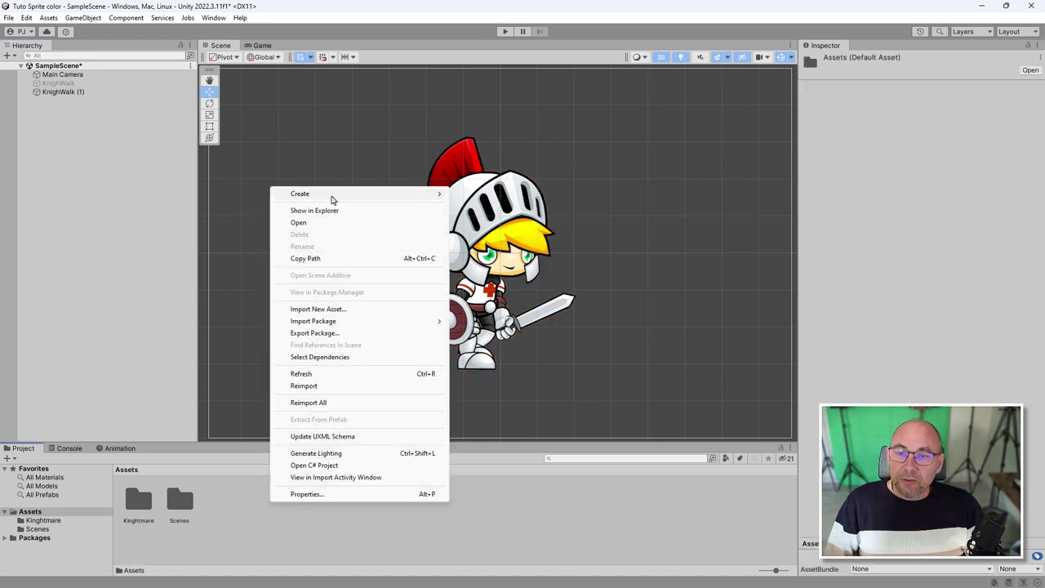
{"action": "mouse_move", "coordinate": [328, 197]}
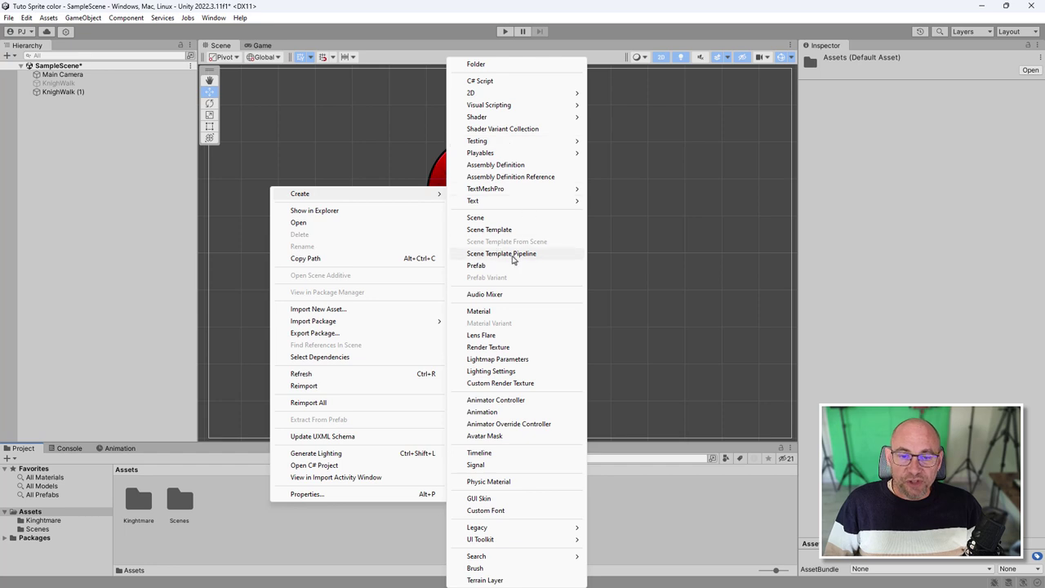
{"action": "left_click", "coordinate": [490, 313]}
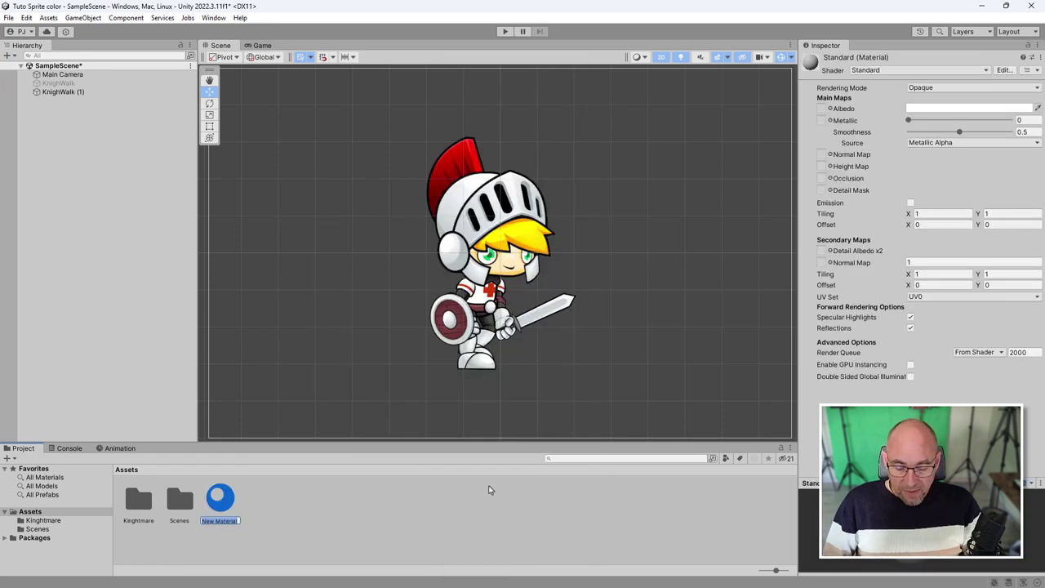
{"action": "type", "text": "KnightColor"}
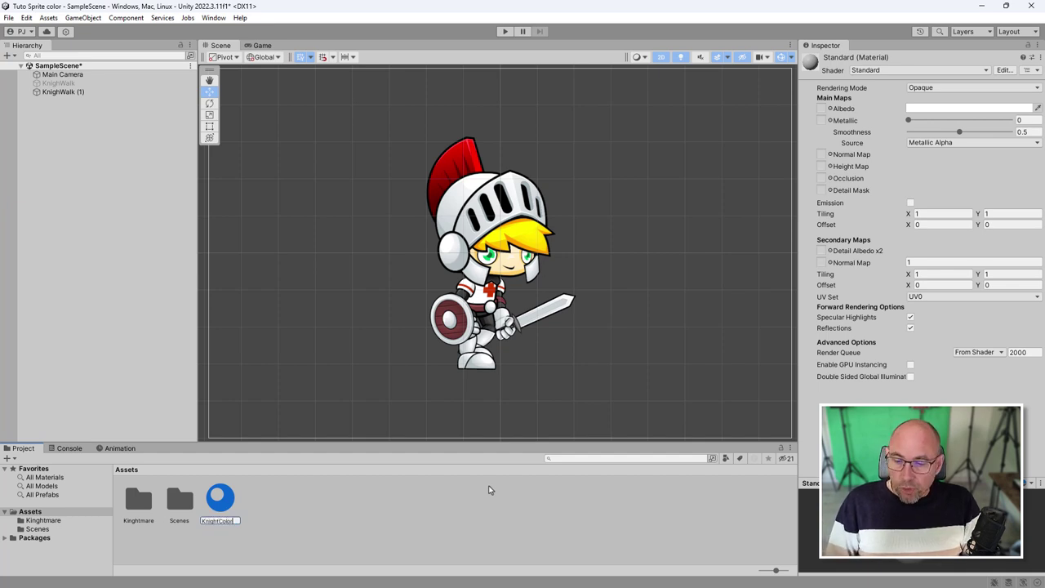
{"action": "key", "text": "Return"}
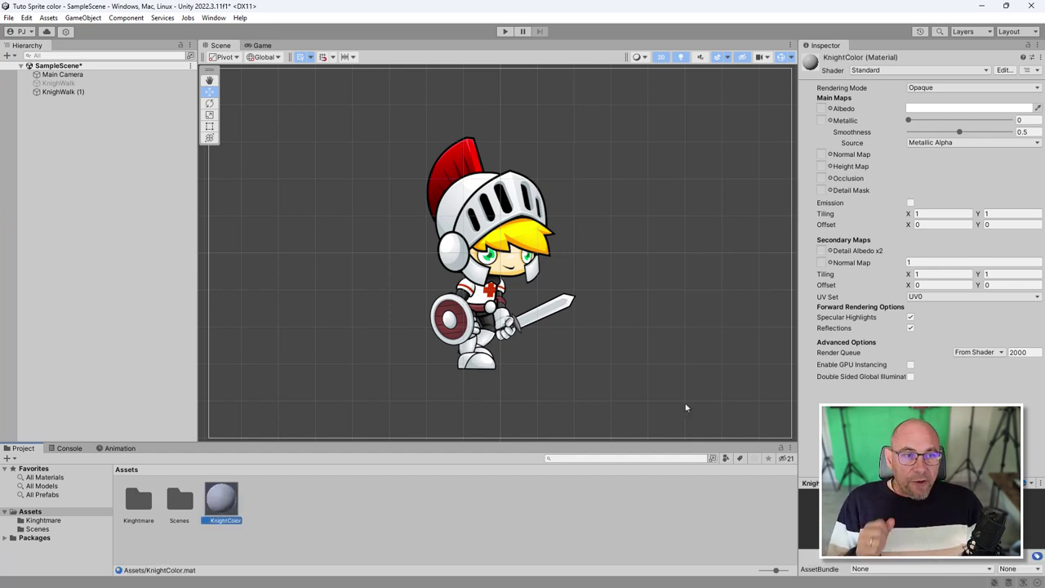
- Set KnightColor's shader to GUI/Text Shader and apply it to the knight sprite
{"action": "left_click", "coordinate": [872, 72]}
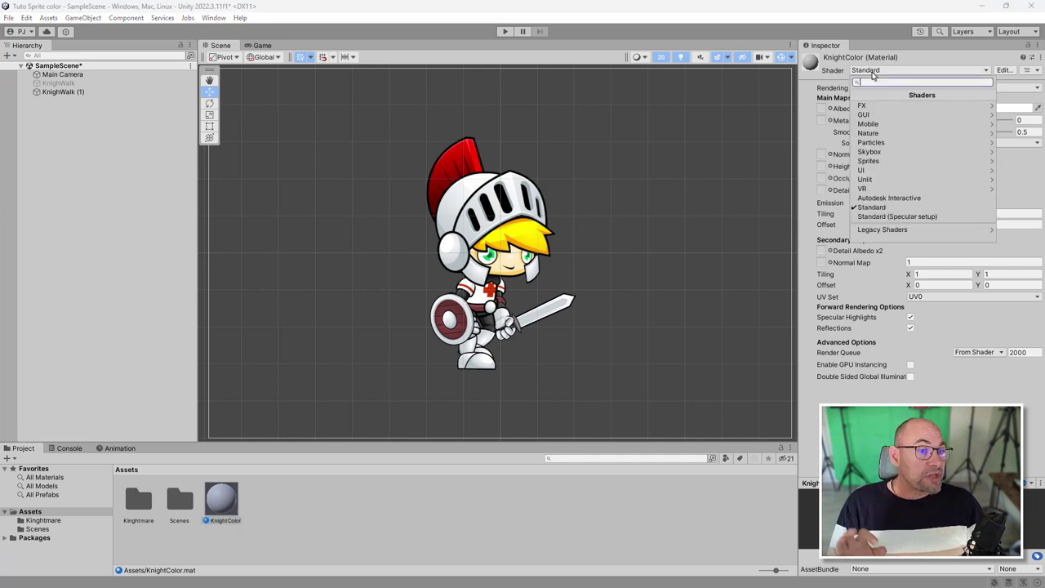
{"action": "left_click", "coordinate": [874, 114]}
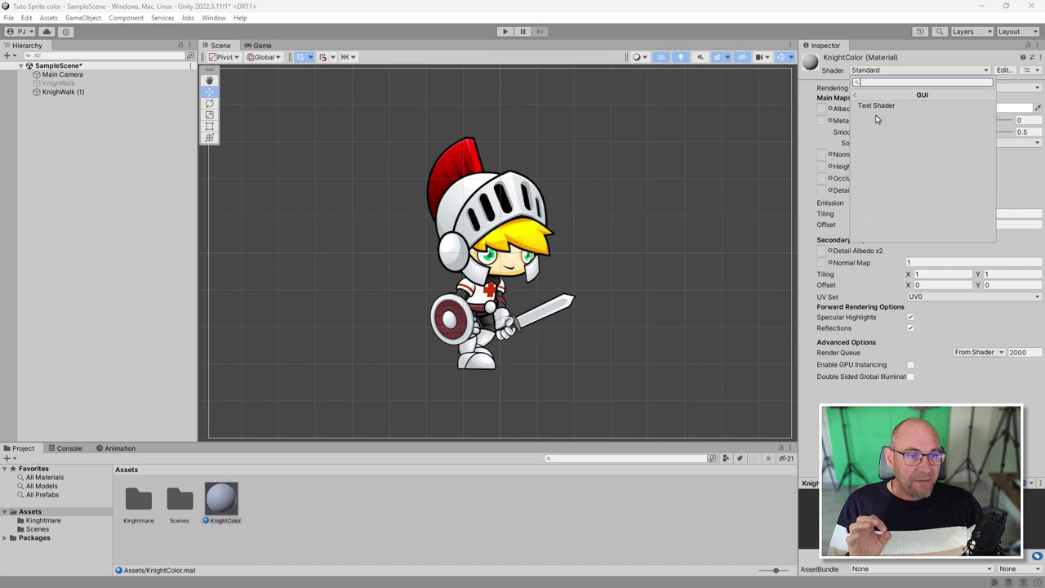
{"action": "left_click", "coordinate": [879, 106]}
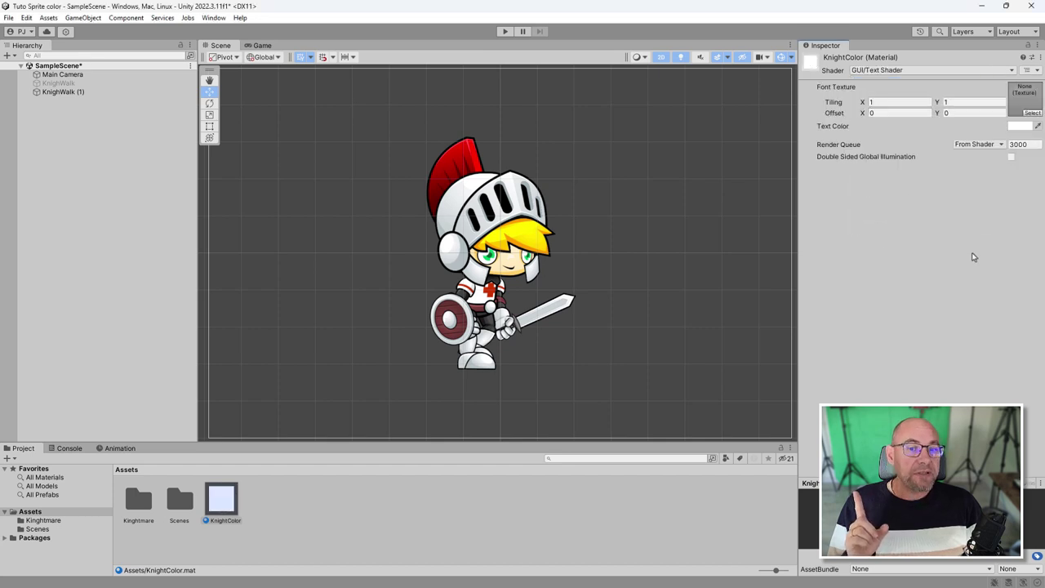
{"action": "left_click_drag", "start_coordinate": [223, 498], "coordinate": [490, 262]}
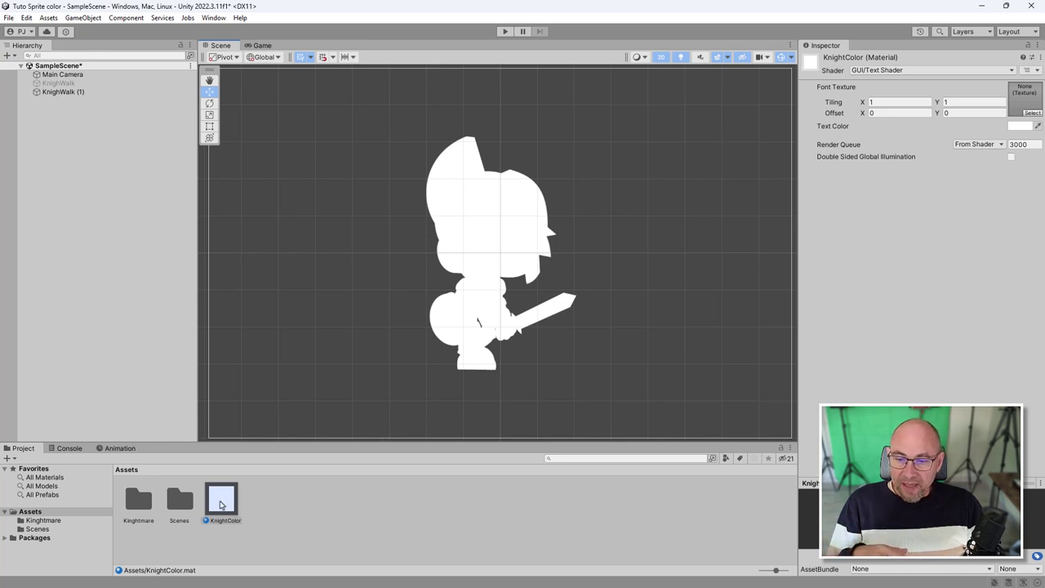
- Set the KnightColor material's Text Color to bright green
{"action": "left_click", "coordinate": [220, 505]}
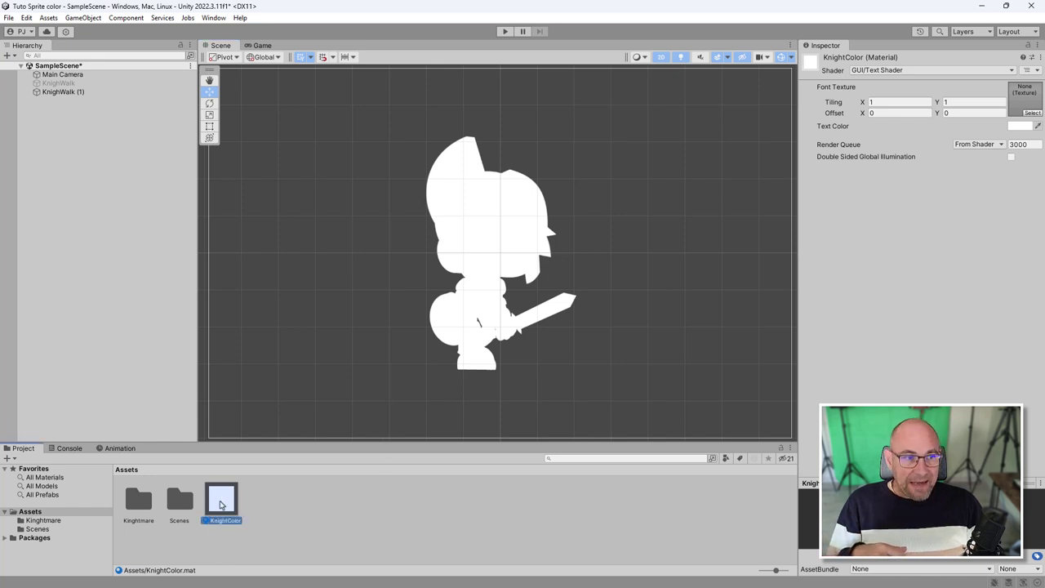
{"action": "left_click", "coordinate": [1019, 127]}
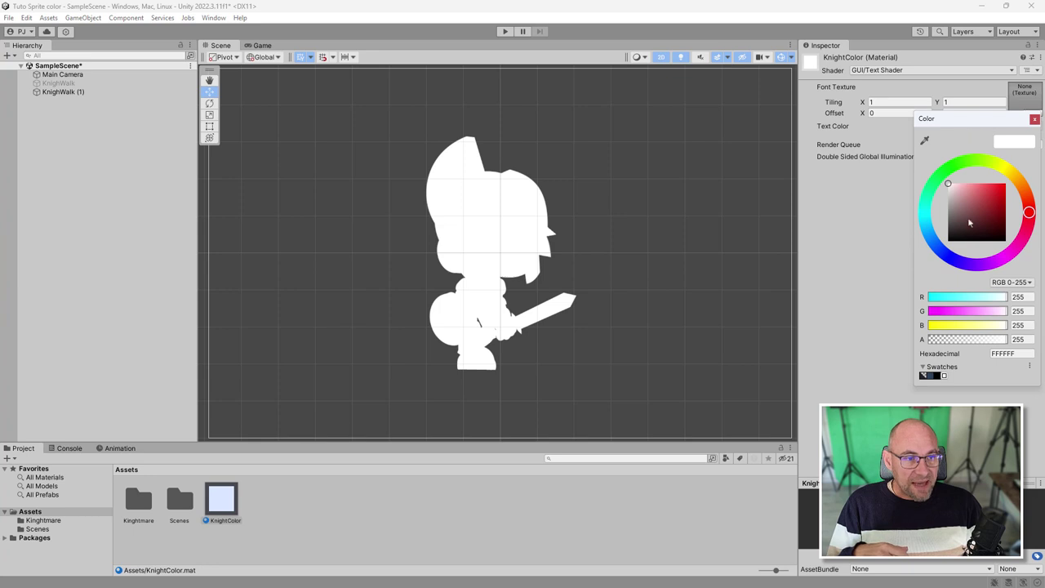
{"action": "left_click_drag", "start_coordinate": [970, 222], "coordinate": [1002, 183]}
{"action": "left_click", "coordinate": [969, 163]}
{"action": "left_click", "coordinate": [988, 200]}
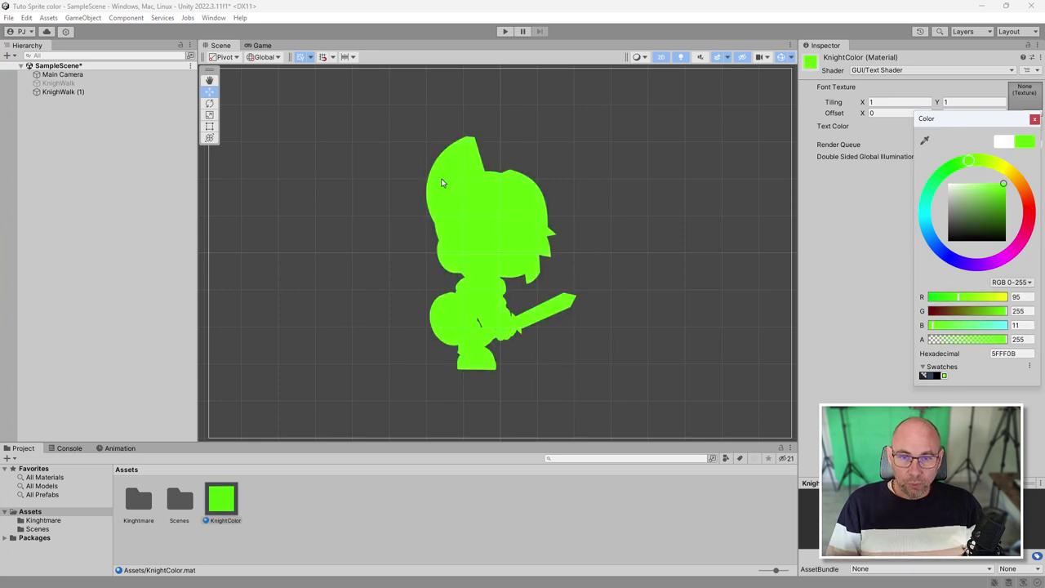
{"action": "left_click", "coordinate": [1035, 119]}
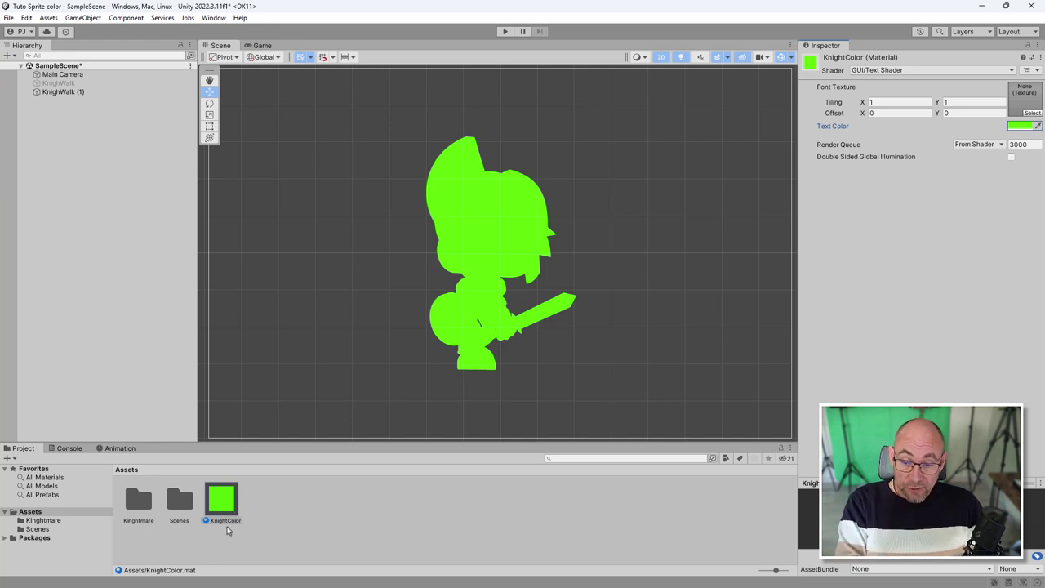
- Delete the duplicate KnighWalk (1) and re-enable the original KnighWalk
{"action": "left_click", "coordinate": [63, 92]}
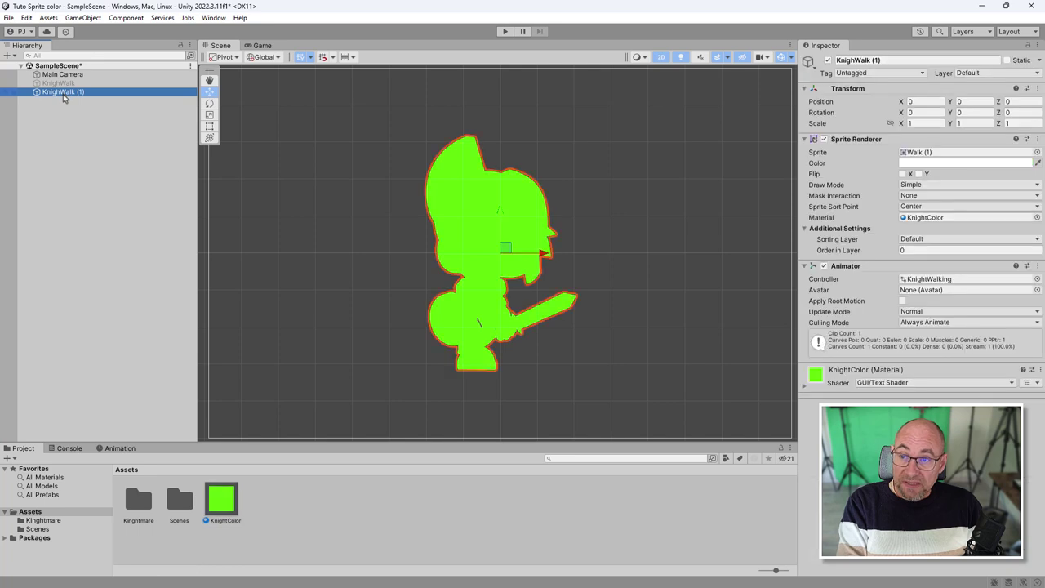
{"action": "key", "text": "Delete"}
{"action": "left_click", "coordinate": [828, 60]}
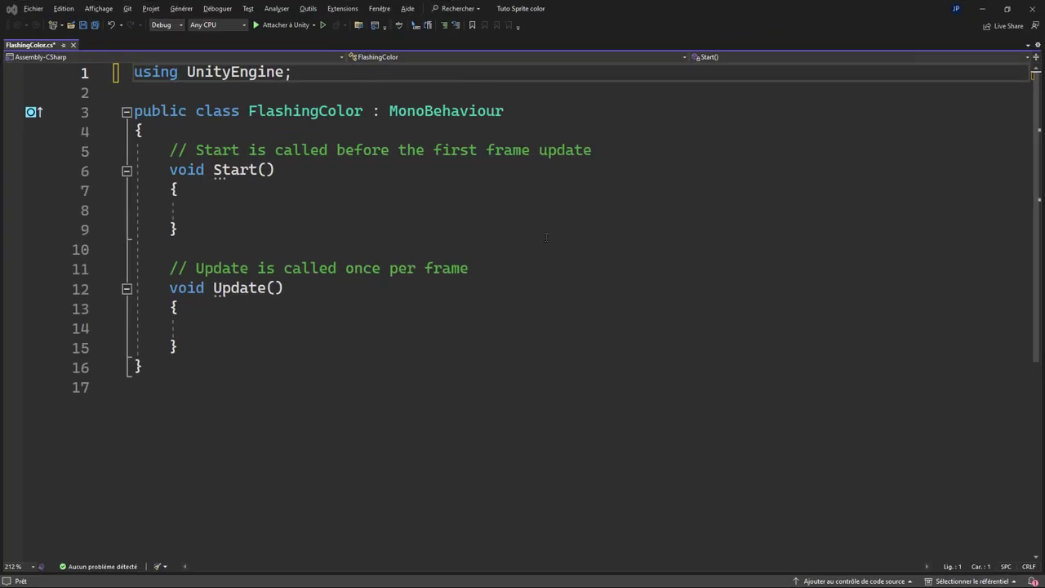
- Replace the Start comment with a private Material initialMaterial field
{"action": "left_click", "coordinate": [326, 111]}
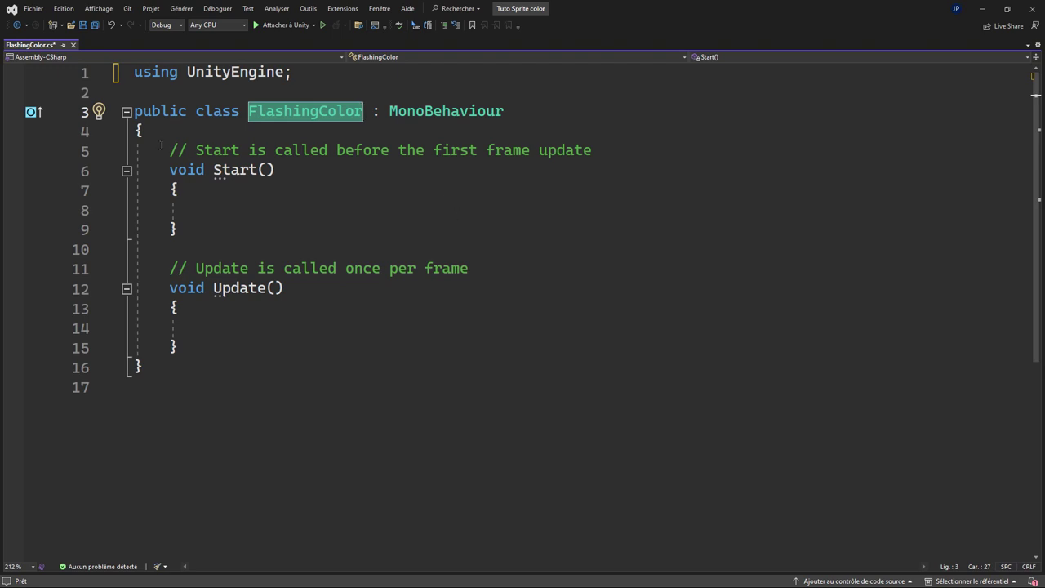
{"action": "left_click_drag", "start_coordinate": [166, 151], "coordinate": [623, 152]}
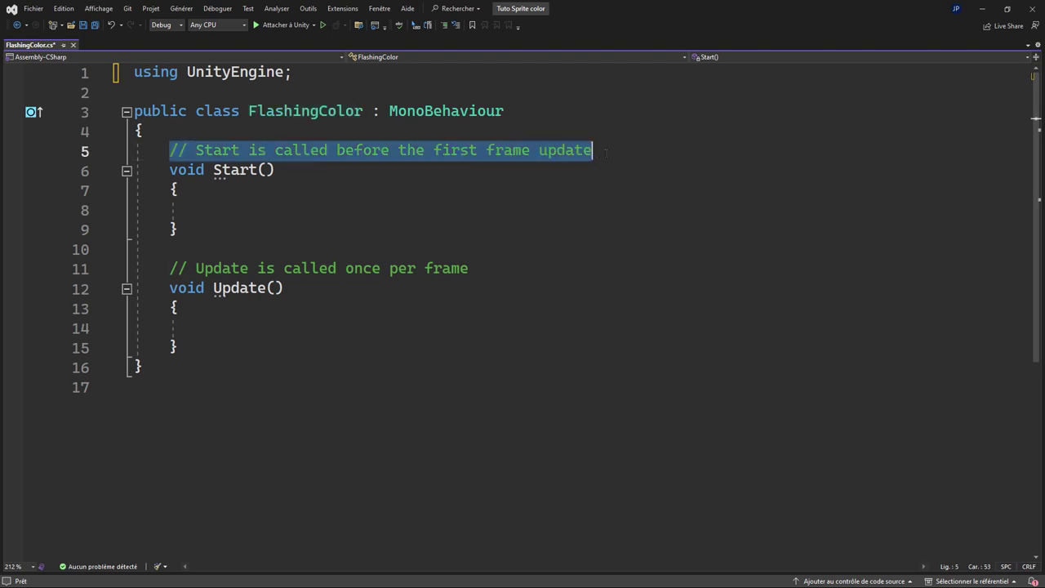
{"action": "key", "text": "BackSpace"}
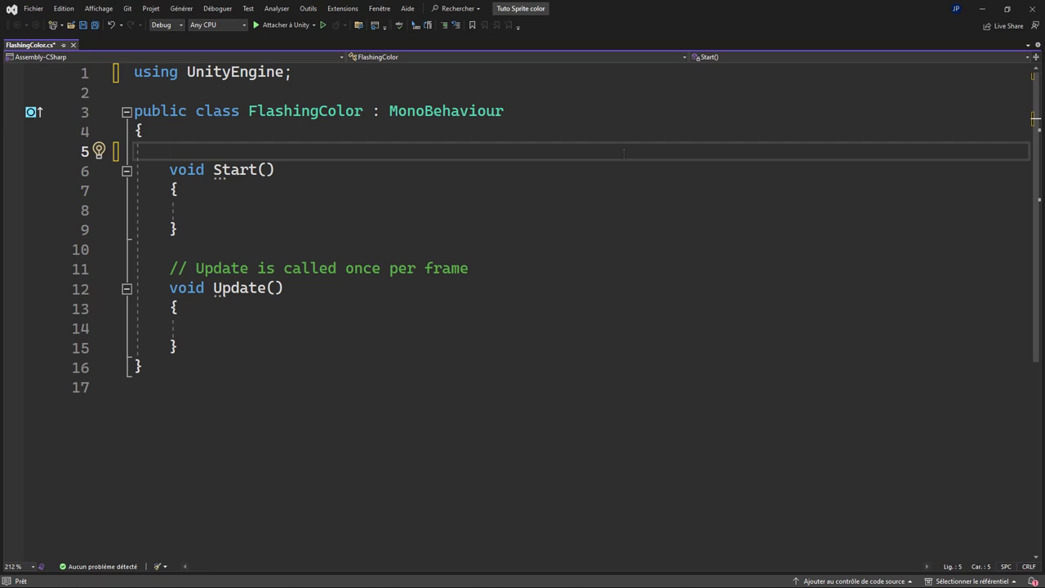
{"action": "type", "text": "private "}
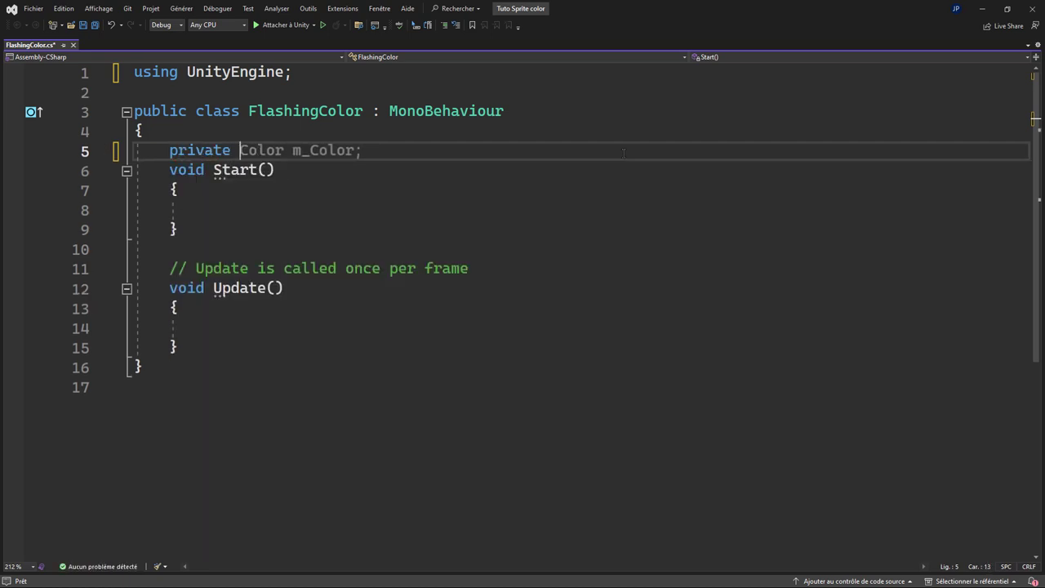
{"action": "type", "text": "Materi"}
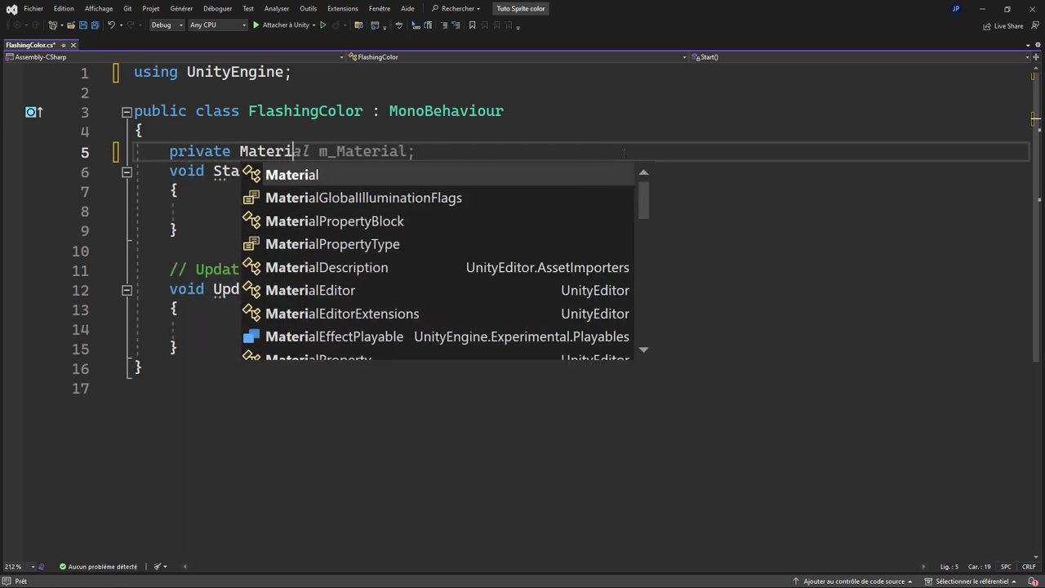
{"action": "key", "text": "Tab"}
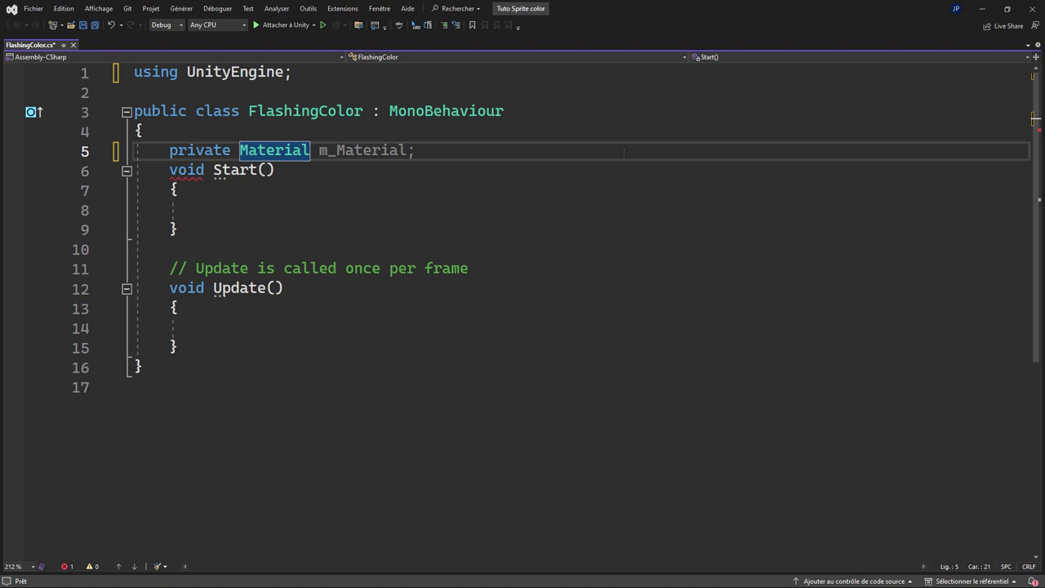
{"action": "type", "text": "initi"}
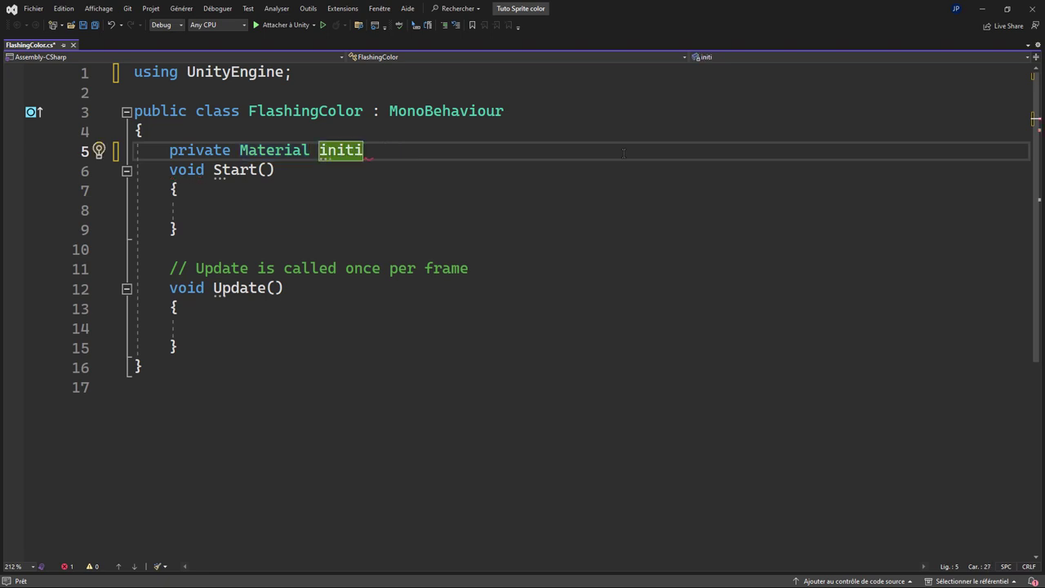
{"action": "type", "text": "al"}
{"action": "type", "text": "Material;"}
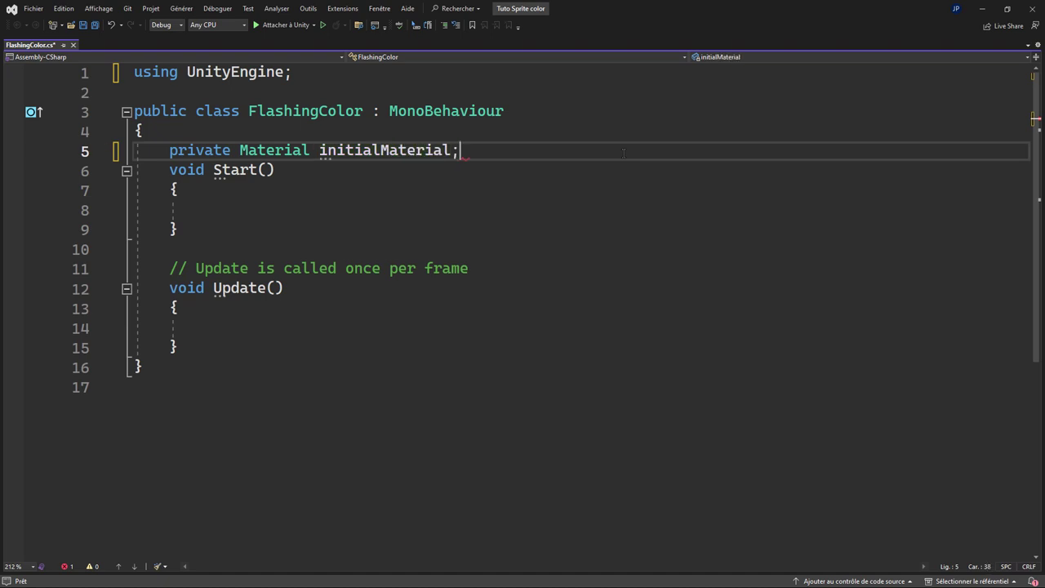
{"action": "key", "text": "Return"}
- Declare private float timeElapsed and [SerializeField] Material colorMaterial fields
{"action": "type", "text": "privat"}
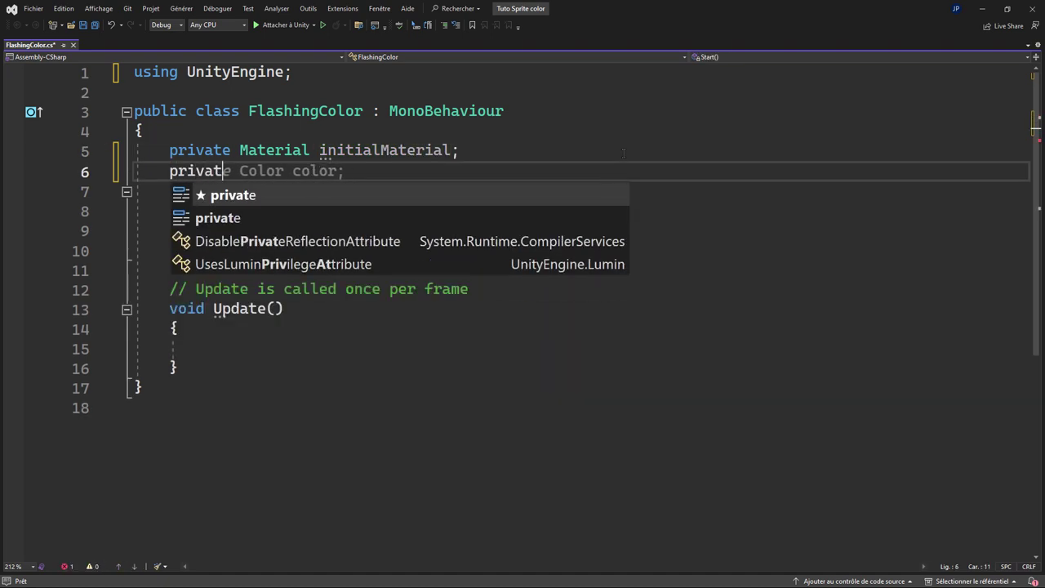
{"action": "type", "text": "e flot"}
{"action": "key", "text": "BackSpace"}
{"action": "type", "text": "a"}
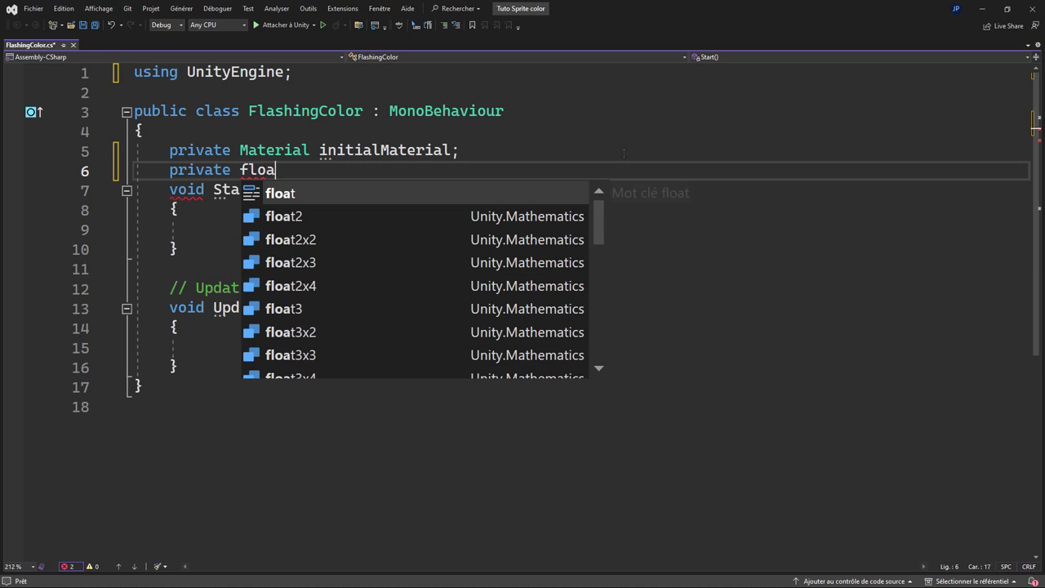
{"action": "type", "text": "t "}
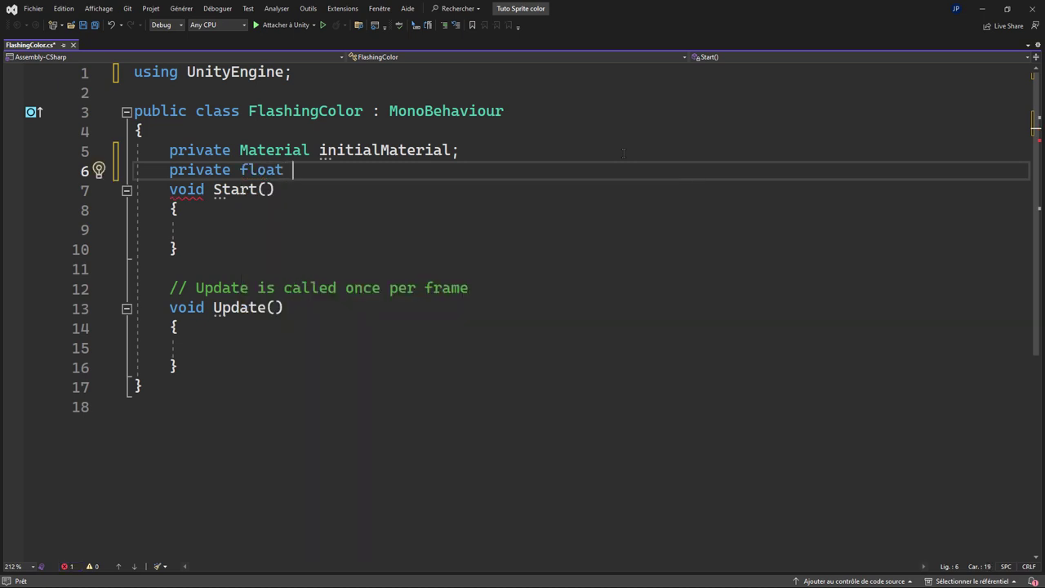
{"action": "type", "text": "timeElap"}
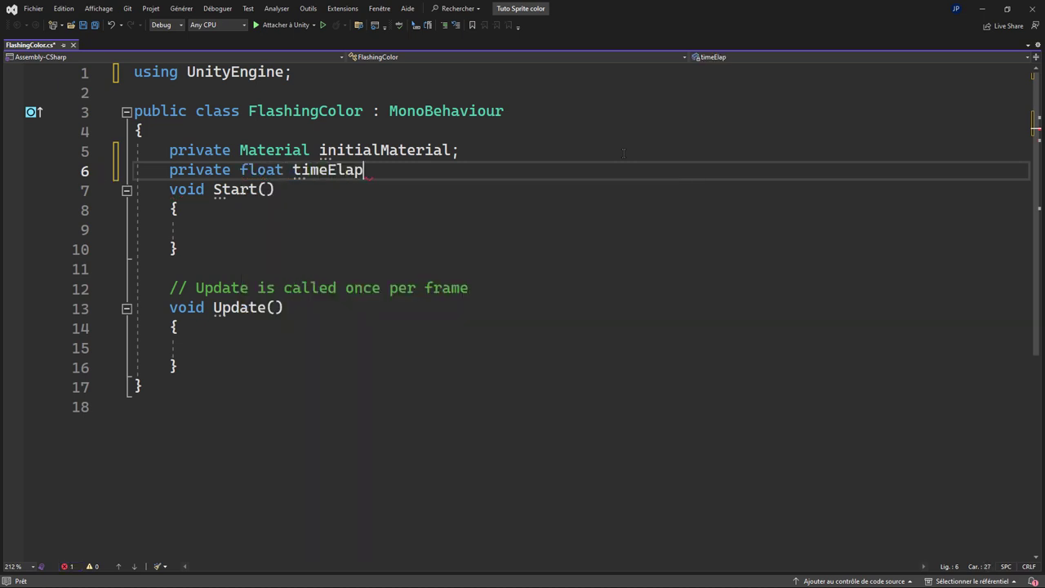
{"action": "type", "text": "sed;"}
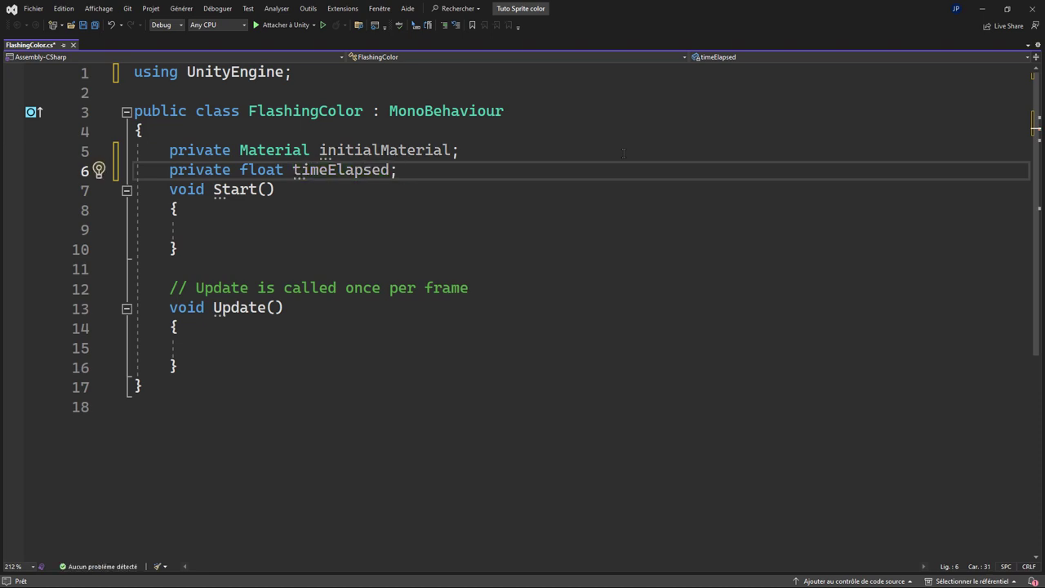
{"action": "key", "text": "Return"}
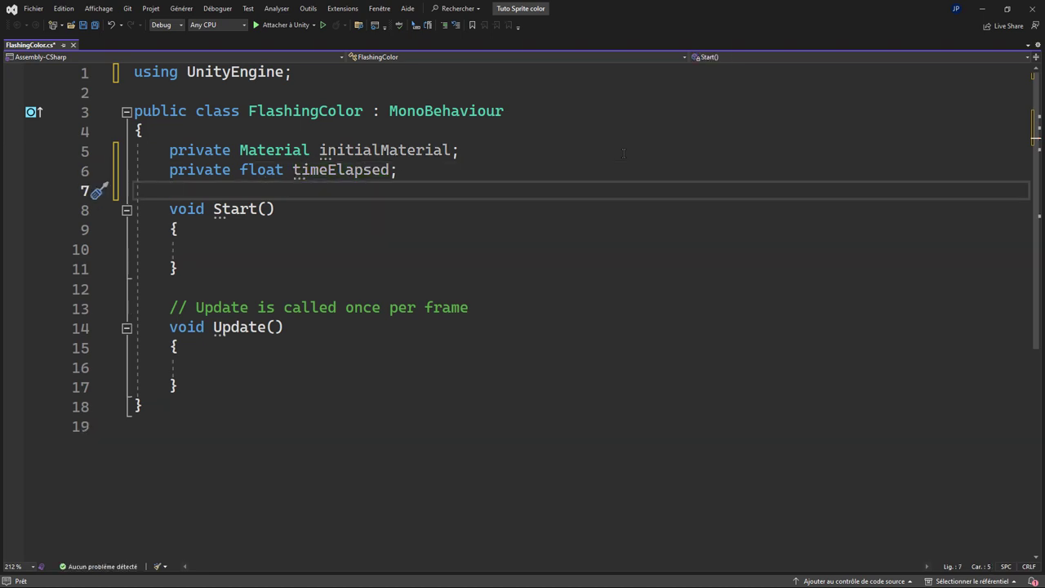
{"action": "type", "text": "[seri"}
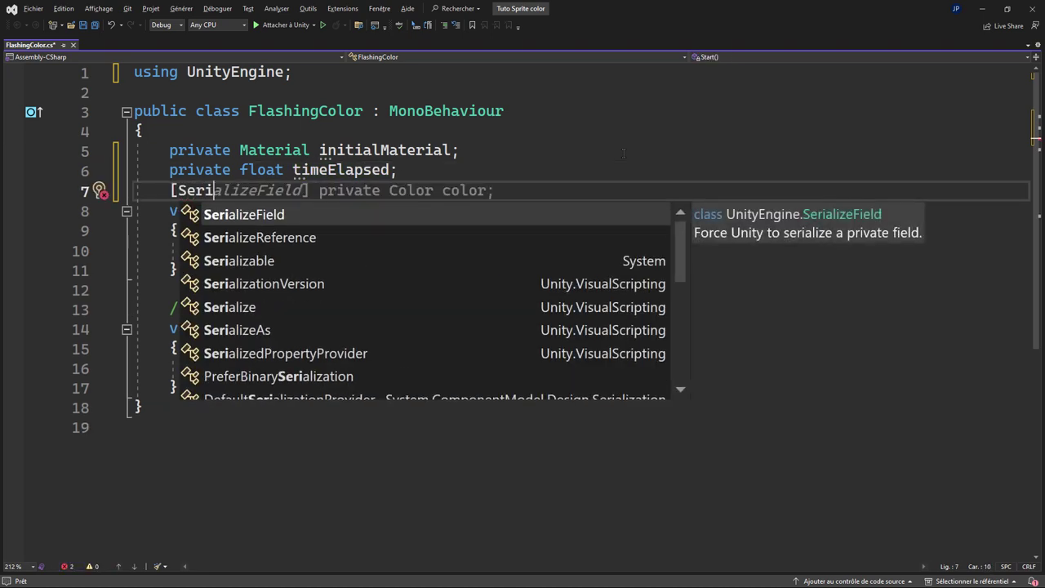
{"action": "key", "text": "Tab"}
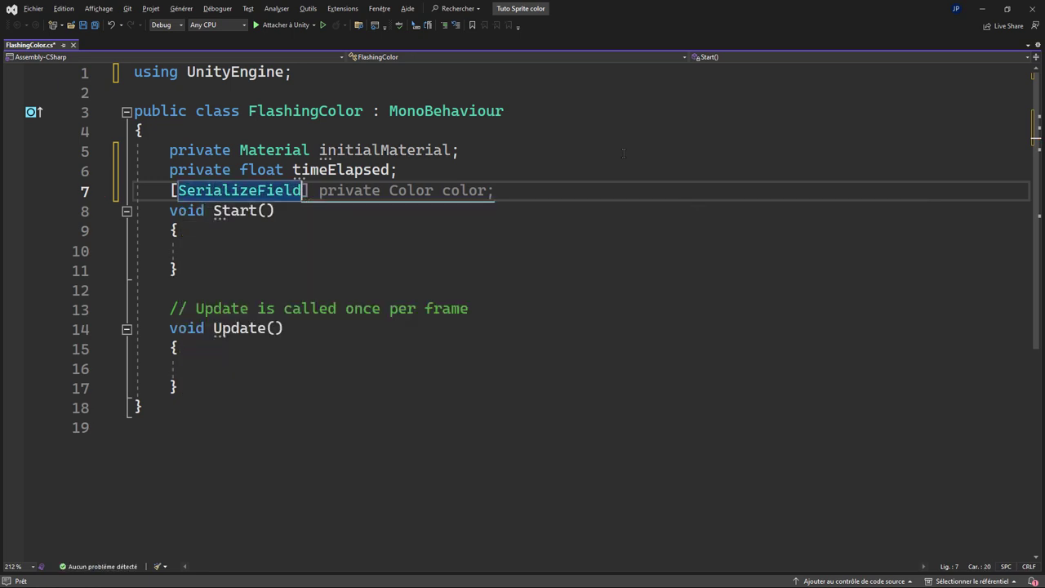
{"action": "type", "text": "]"}
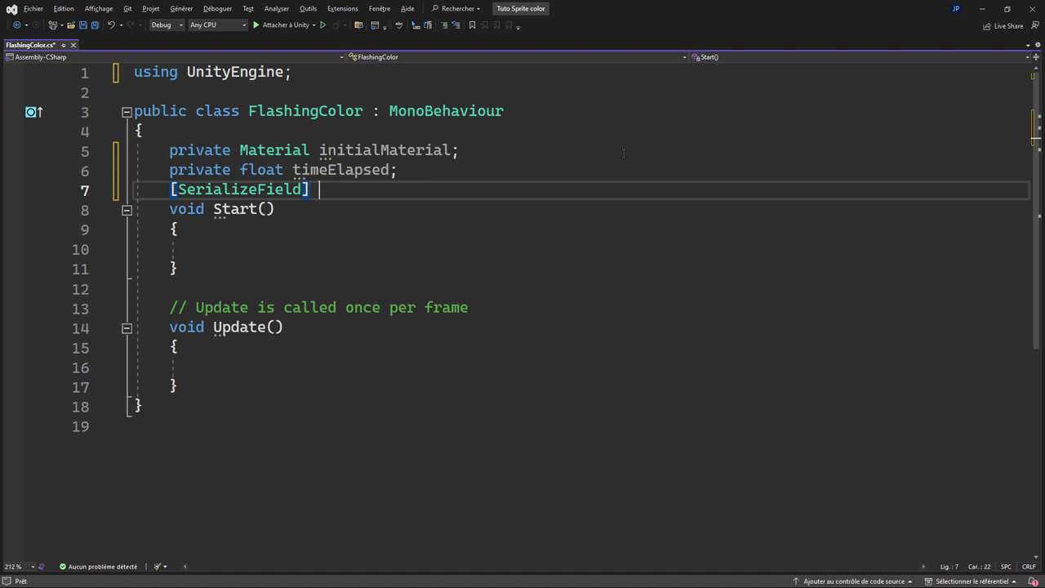
{"action": "type", "text": "mater"}
{"action": "key", "text": "Tab"}
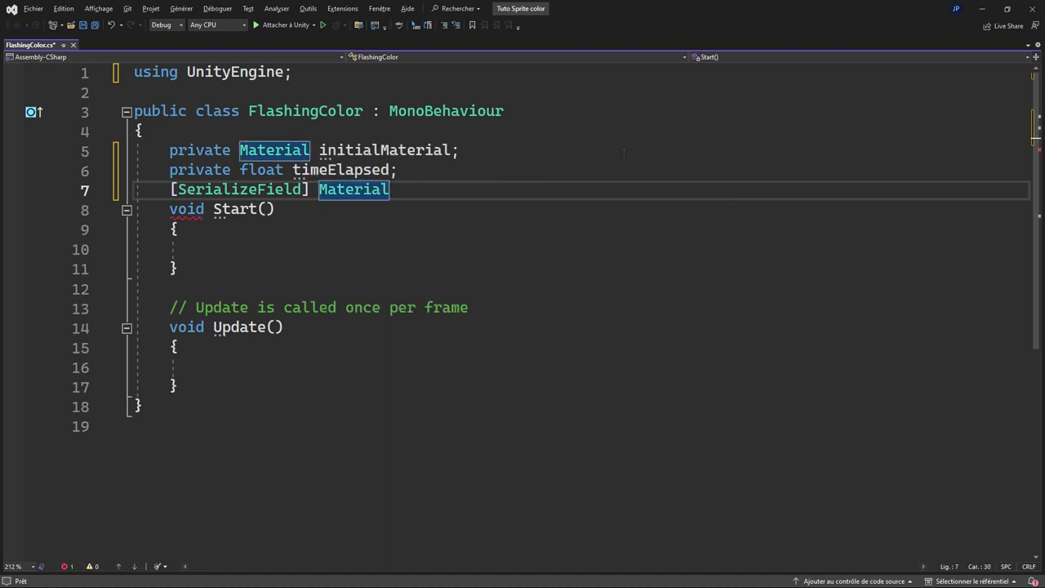
{"action": "type", "text": "col"}
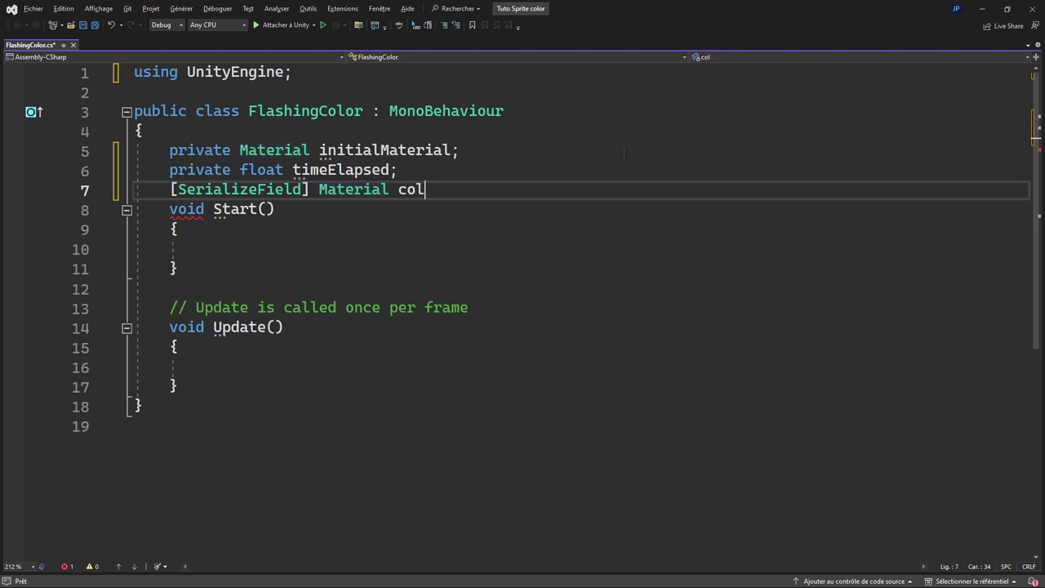
{"action": "type", "text": "orMater"}
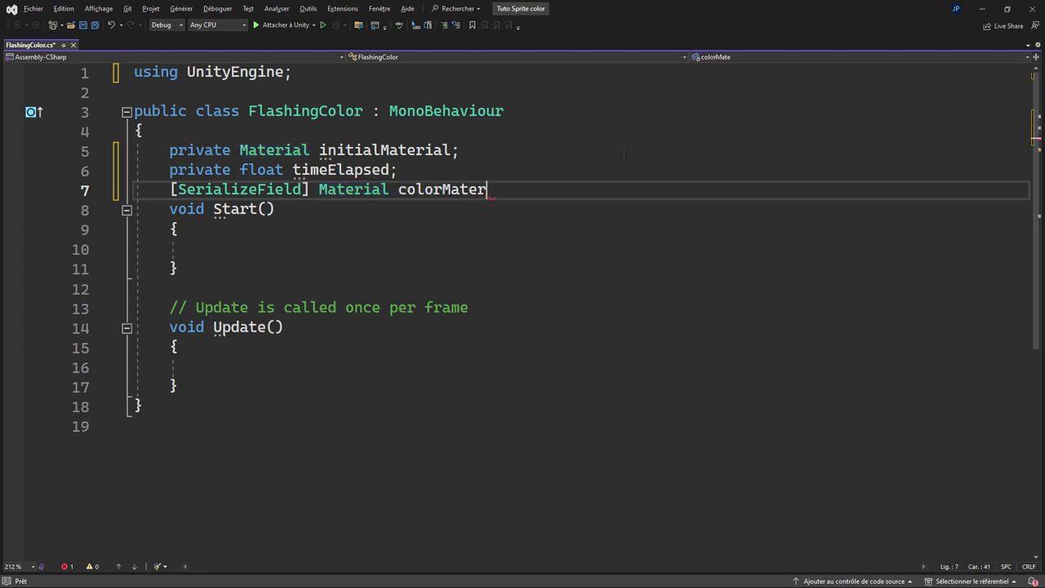
{"action": "type", "text": "ial;"}
{"action": "key", "text": "Return"}
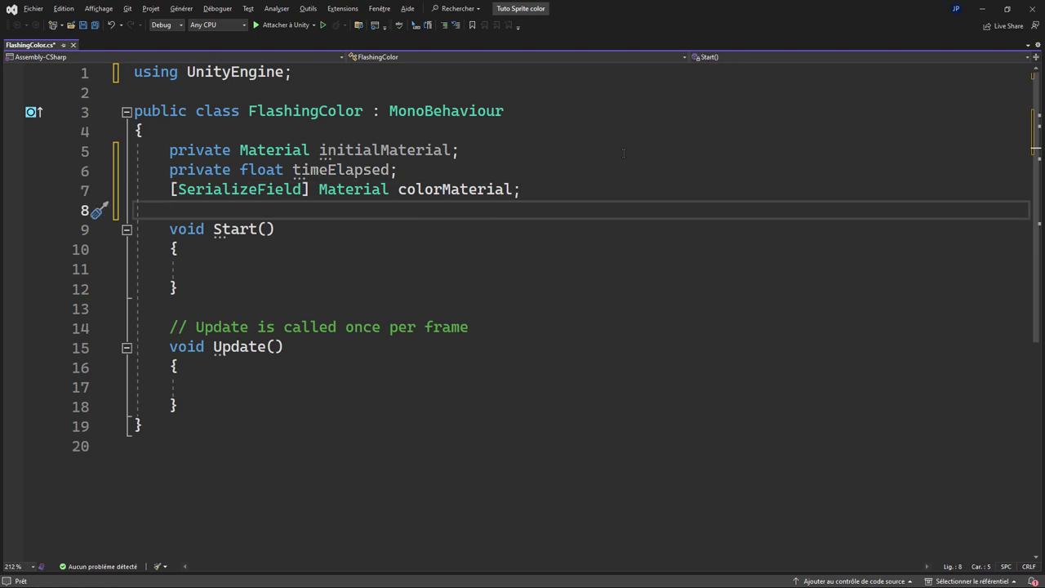
- Add a [SerializeField] attribute on line 8 for the new field
{"action": "type", "text": "[seri"}
{"action": "key", "text": "Tab"}
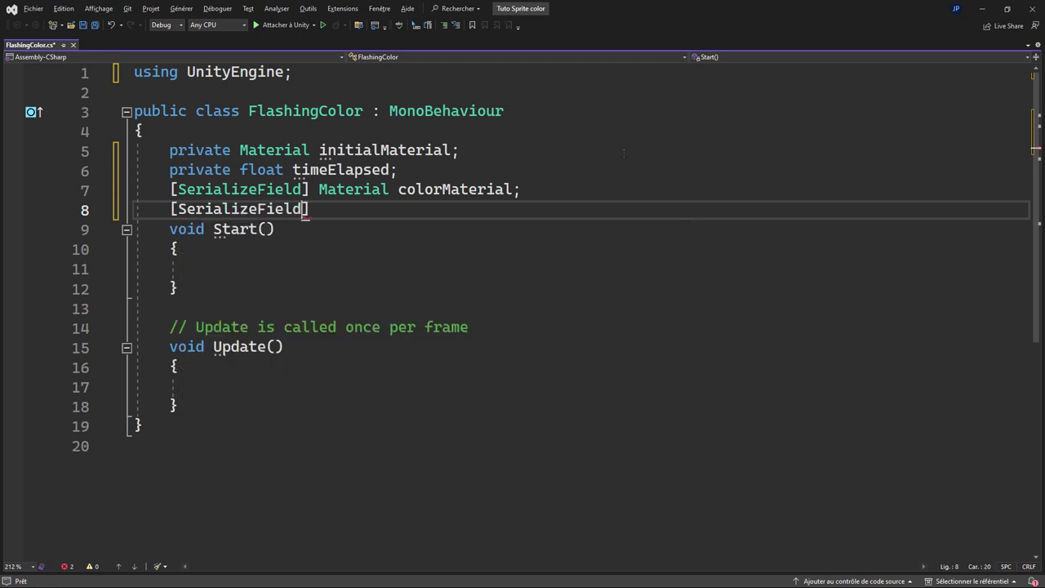
{"action": "type", "text": "]"}
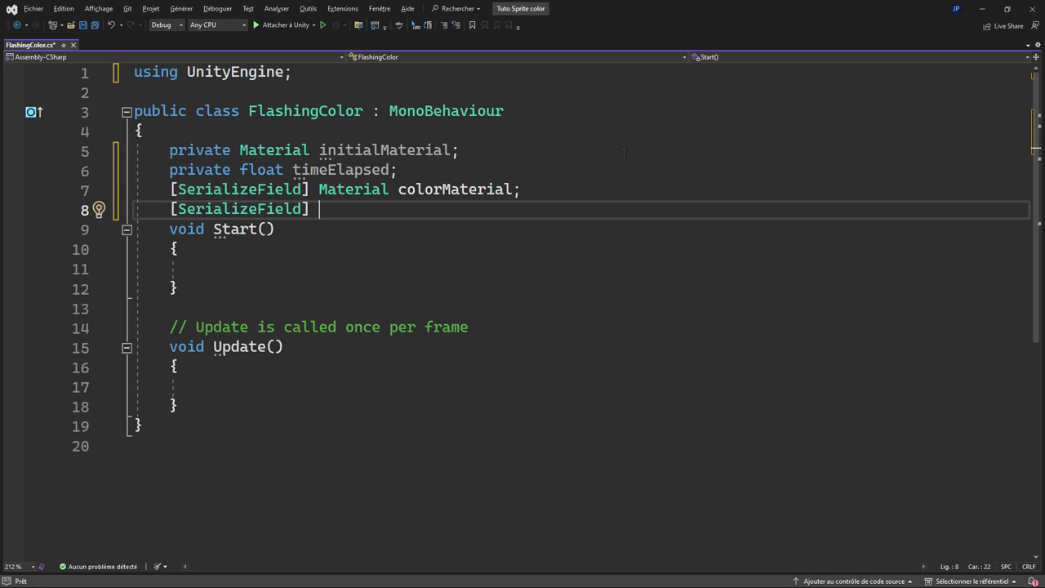
{"action": "key", "text": "Return"}
{"action": "type", "text": "["}
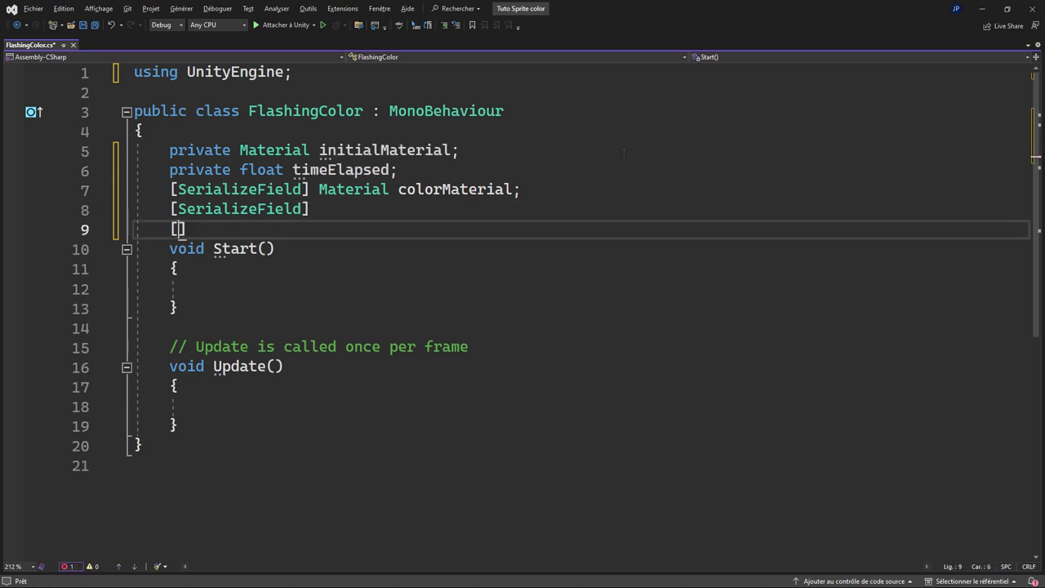
{"action": "key", "text": "BackSpace"}
{"action": "key", "text": "BackSpace"}
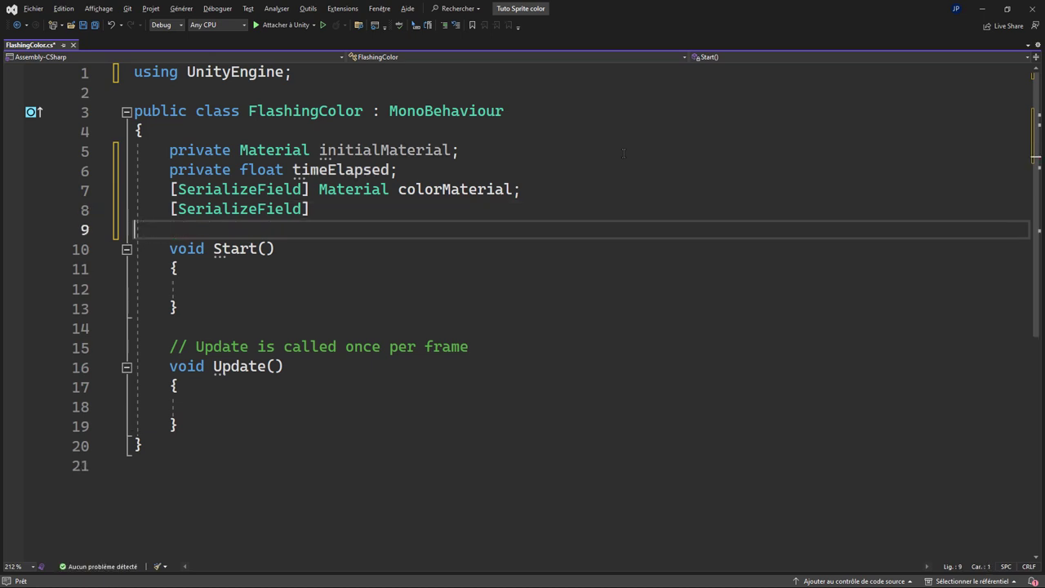
{"action": "key", "text": "BackSpace"}
{"action": "key", "text": "Return"}
- Declare [Range(0.01f,0.2f)] float blinkInterval = 0.1f below the attribute
{"action": "type", "text": "["}
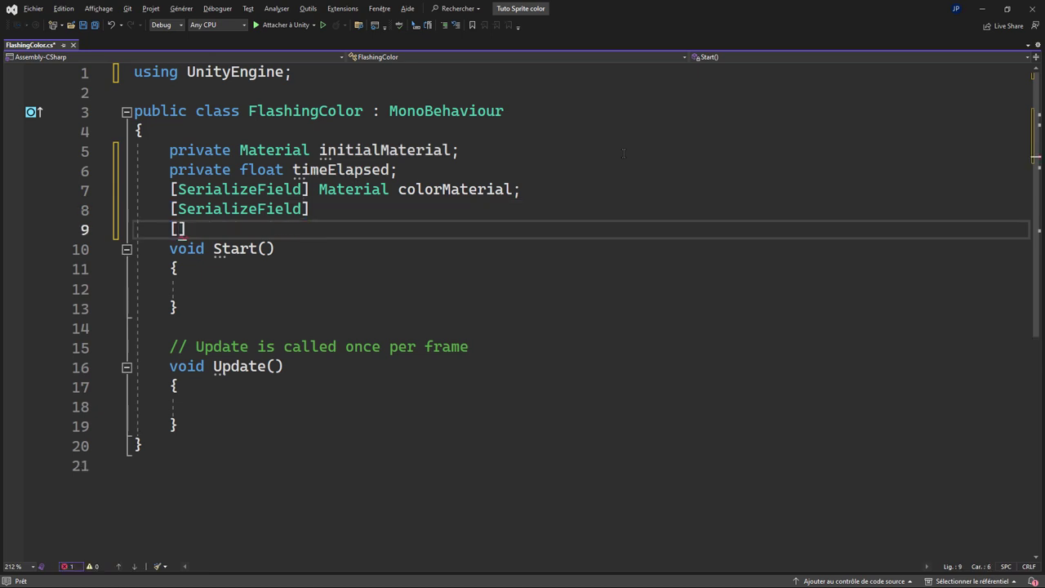
{"action": "type", "text": "range"}
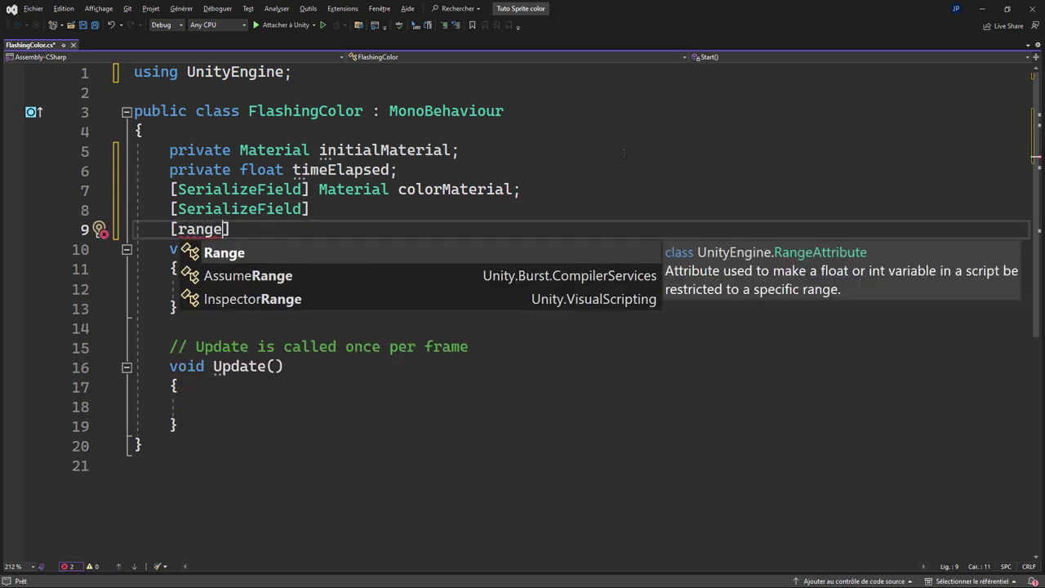
{"action": "type", "text": "(0."}
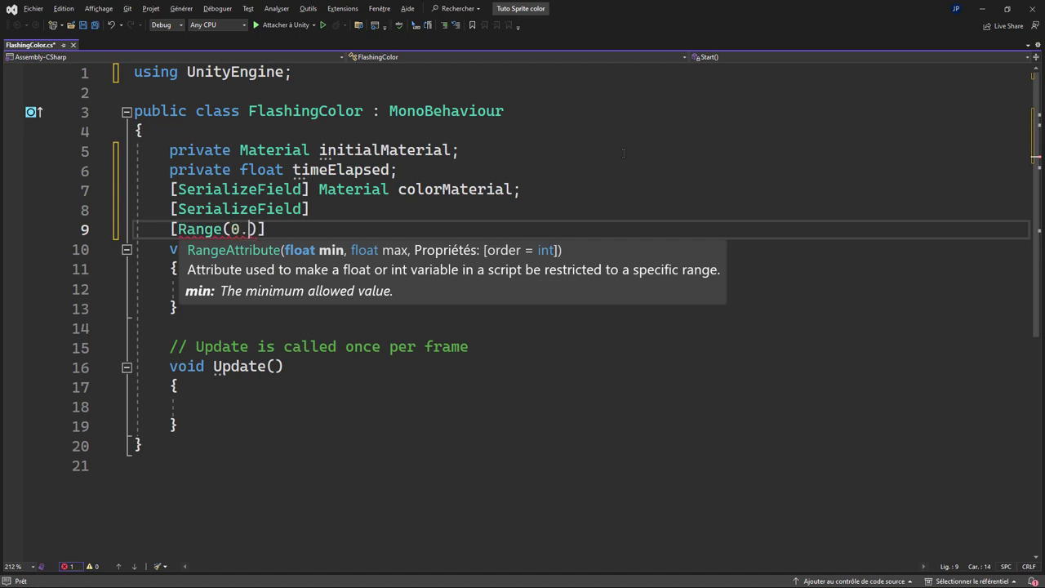
{"action": "type", "text": "01f,"}
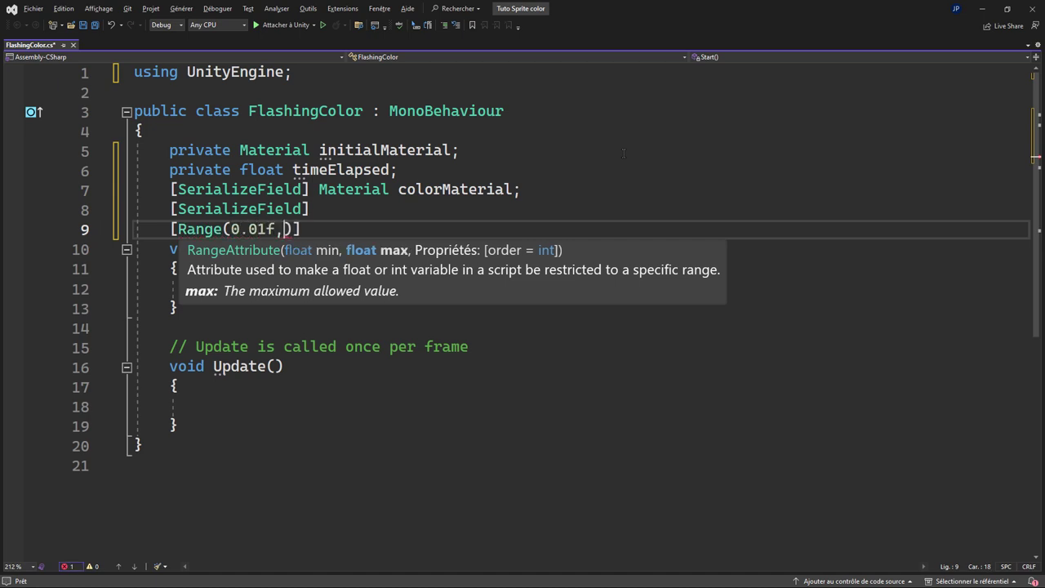
{"action": "type", "text": "0.2f"}
{"action": "key", "text": "End"}
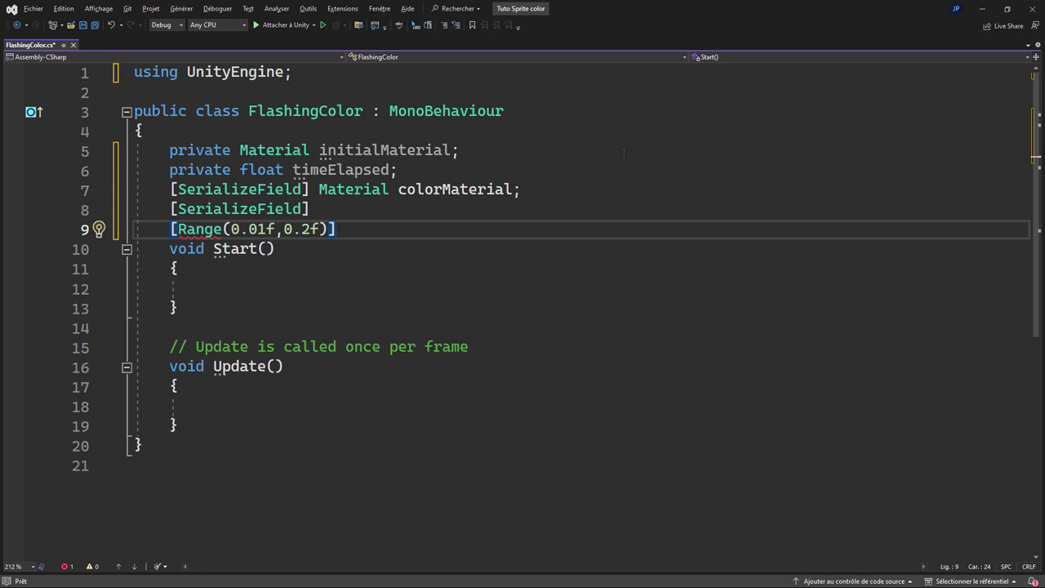
{"action": "type", "text": "g"}
{"action": "key", "text": "BackSpace"}
{"action": "type", "text": "fl"}
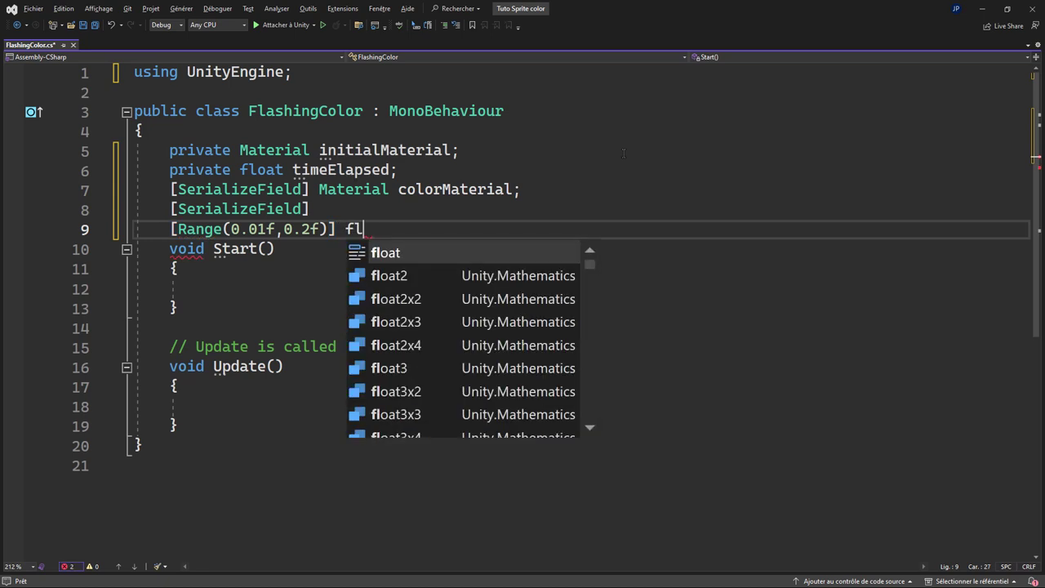
{"action": "type", "text": "oat bli"}
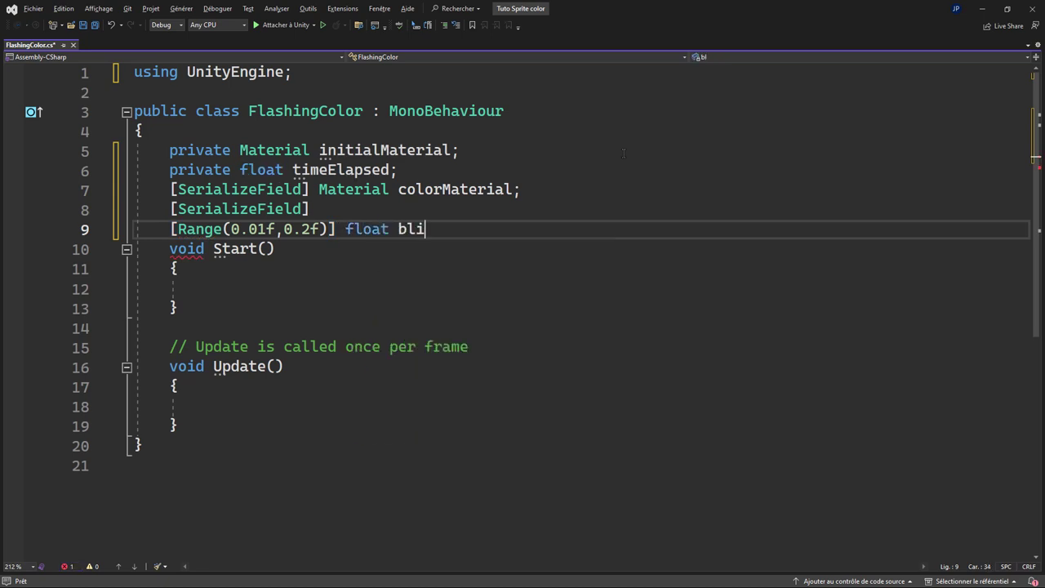
{"action": "type", "text": "nkInterva"}
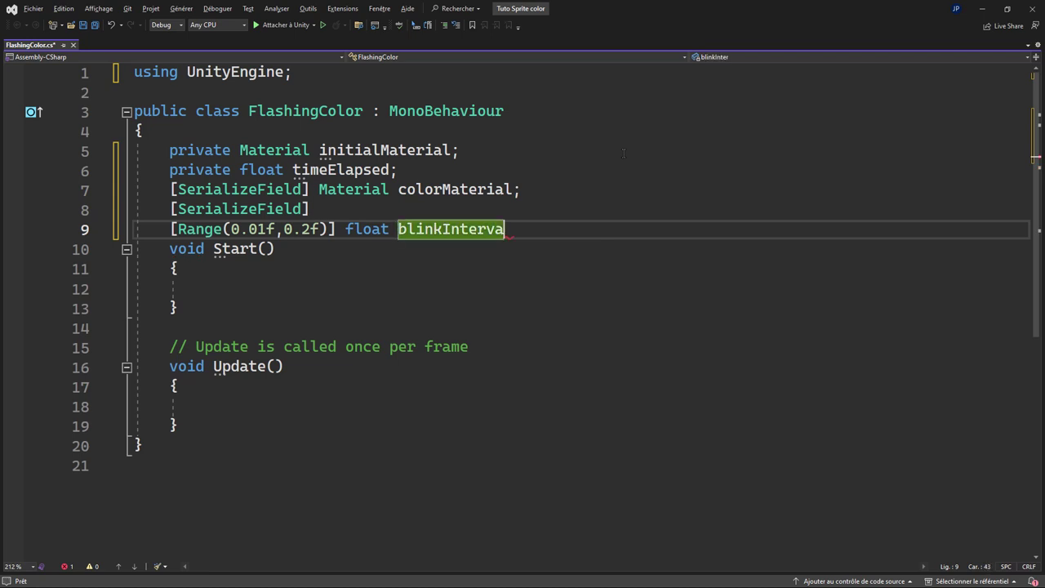
{"action": "type", "text": "l = 0"}
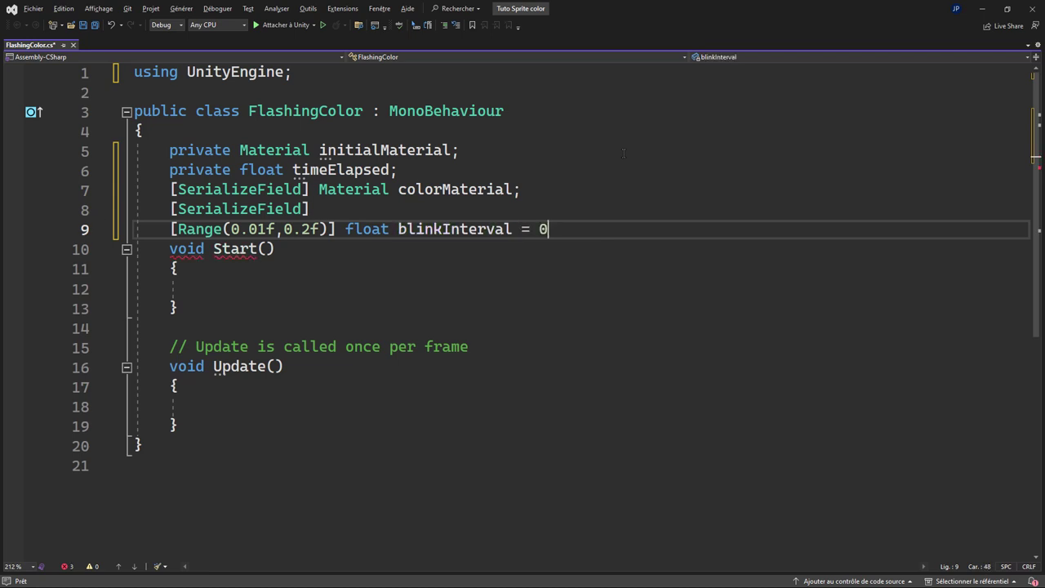
{"action": "type", "text": ".1f"}
{"action": "type", "text": ";"}
{"action": "key", "text": "Return"}
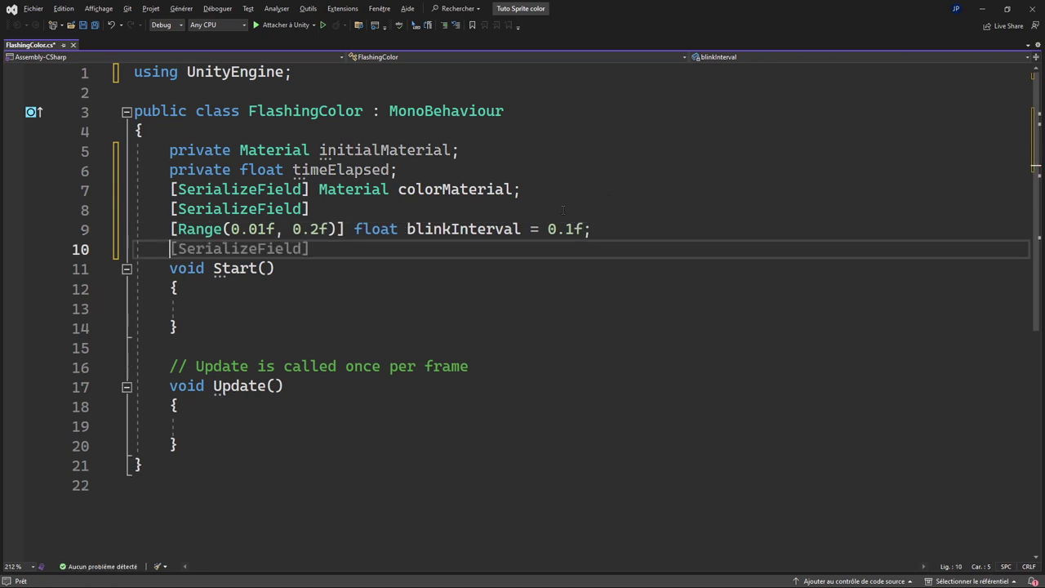
- In Start, set initialMaterial = GetComponent<SpriteRenderer>().material
{"action": "left_click", "coordinate": [423, 299]}
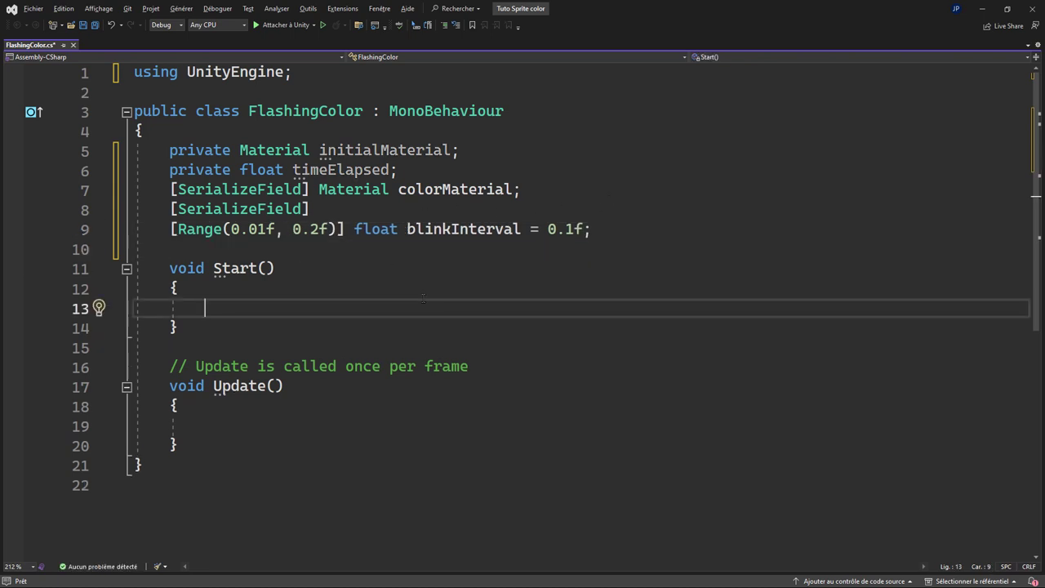
{"action": "type", "text": "ini"}
{"action": "key", "text": "Tab"}
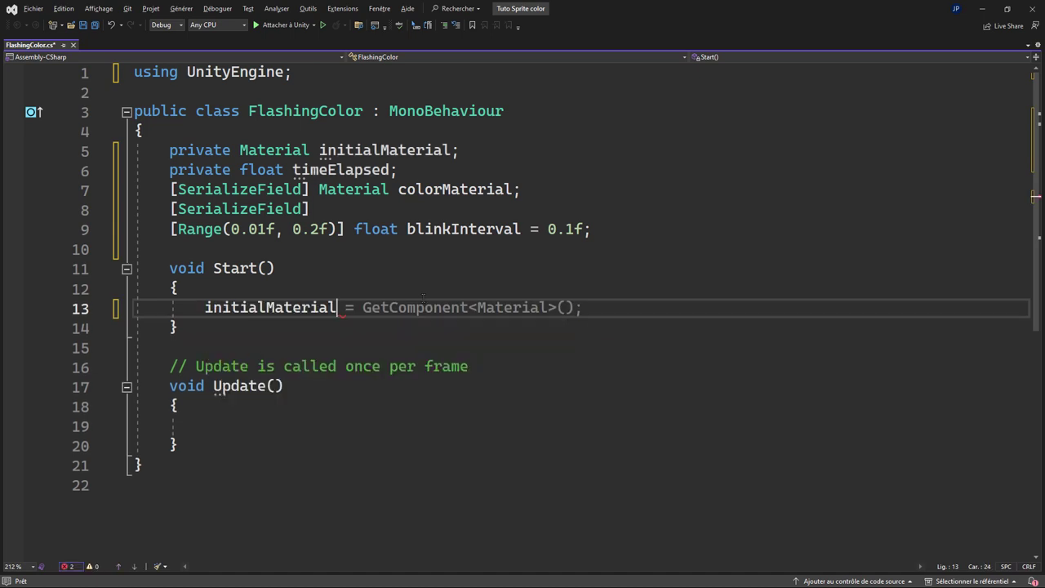
{"action": "key", "text": "Tab"}
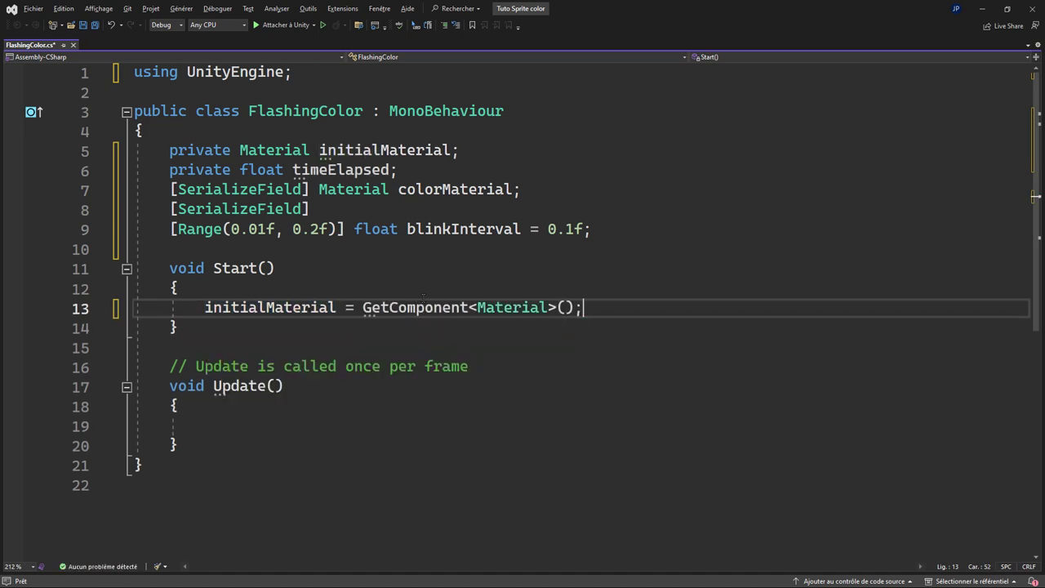
{"action": "double_click", "coordinate": [503, 310]}
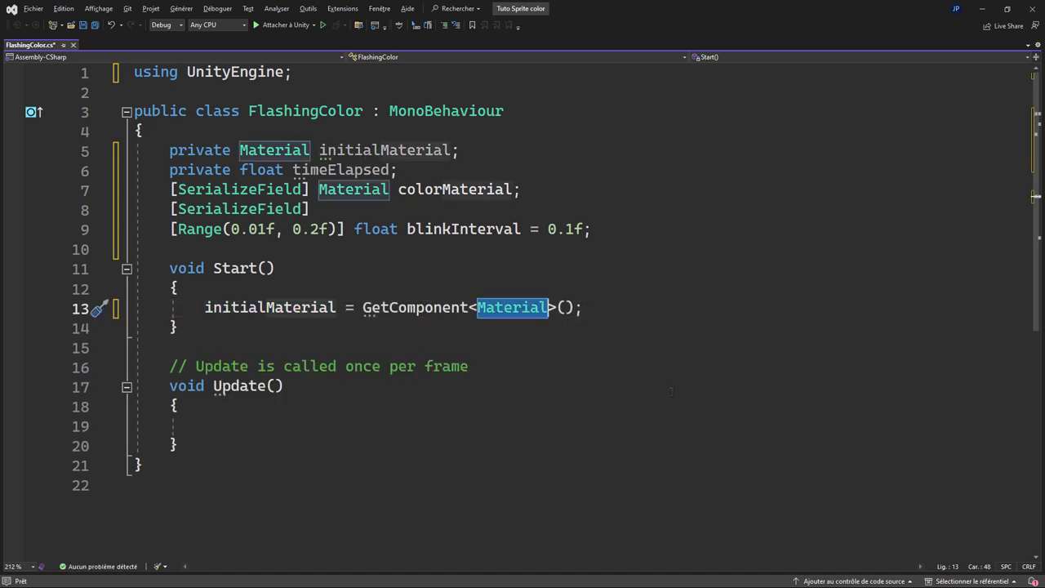
{"action": "type", "text": "sprite"}
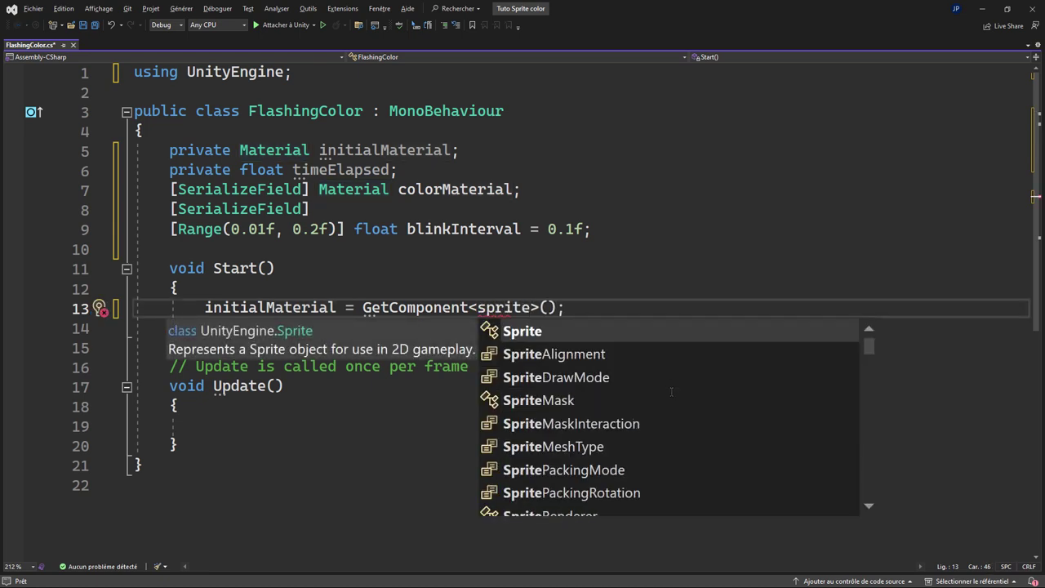
{"action": "type", "text": "R"}
{"action": "key", "text": "Tab"}
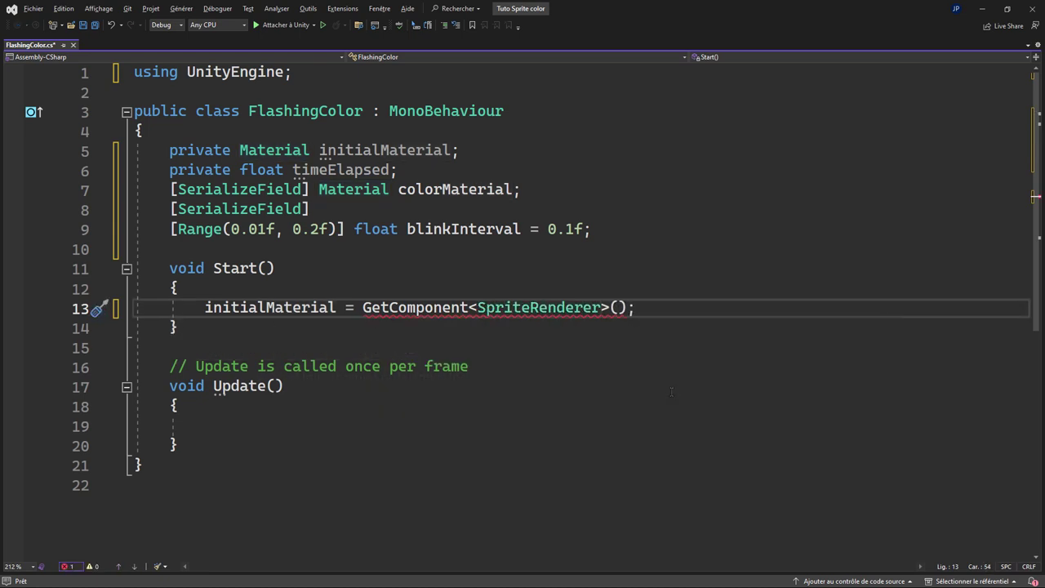
{"action": "key", "text": "Right"}
{"action": "key", "text": "Right"}
{"action": "key", "text": "Right"}
{"action": "type", "text": ".ma"}
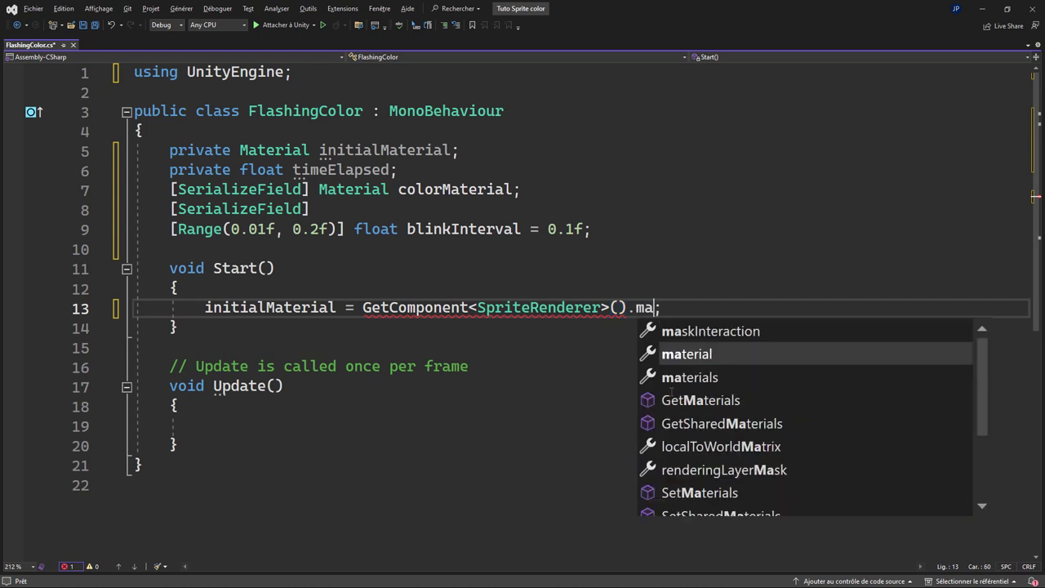
{"action": "key", "text": "Tab"}
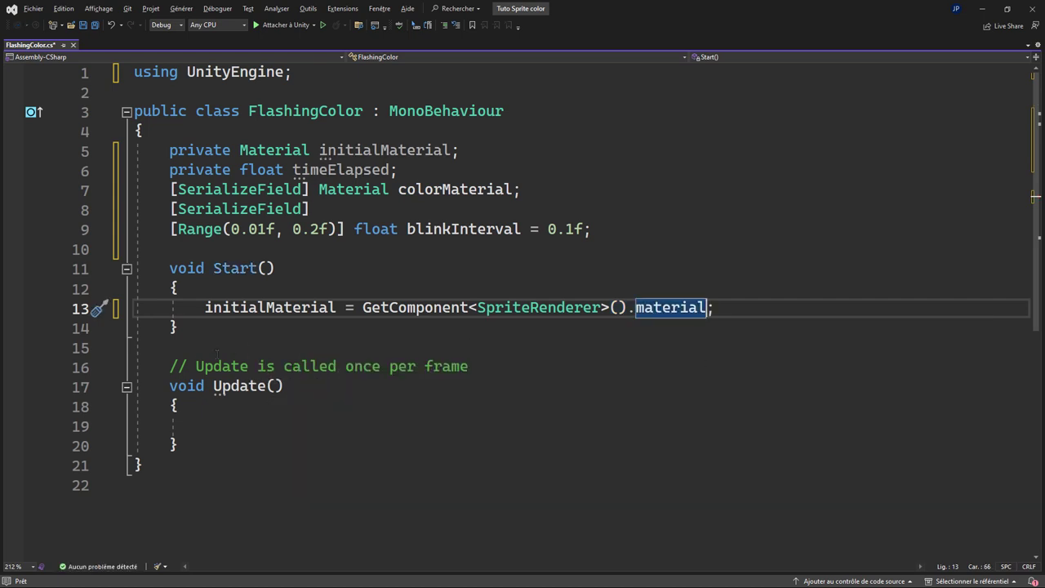
- Delete the Update comment and the blank line above Update()
{"action": "left_click_drag", "start_coordinate": [168, 366], "coordinate": [468, 365]}
{"action": "key", "text": "BackSpace"}
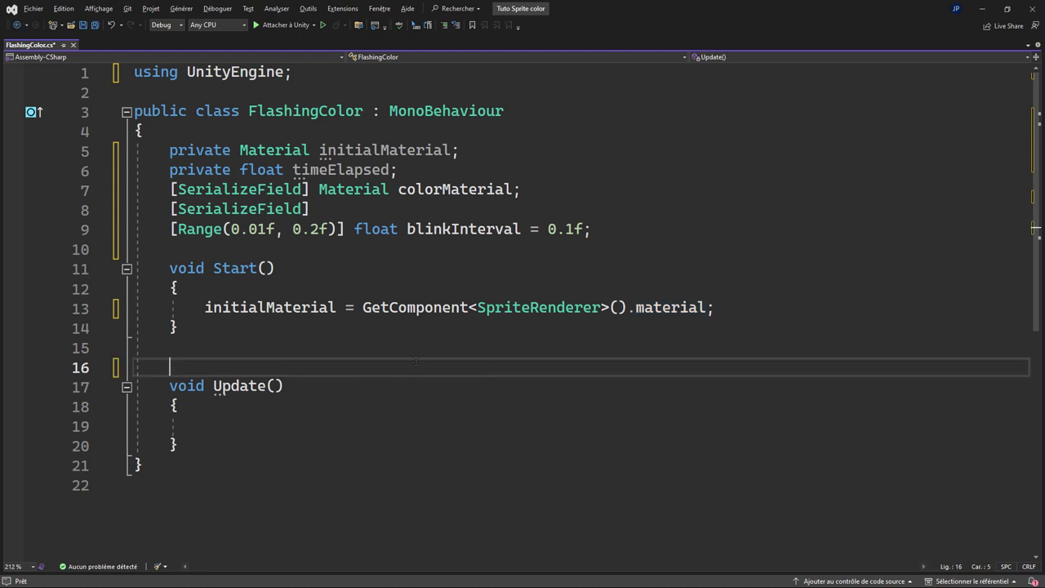
{"action": "left_click", "coordinate": [273, 426]}
{"action": "left_click", "coordinate": [245, 327]}
{"action": "key", "text": "Delete"}
- In Update, add an if (Input.GetKeyDown(KeyCode.Space)) check
{"action": "left_click", "coordinate": [377, 407]}
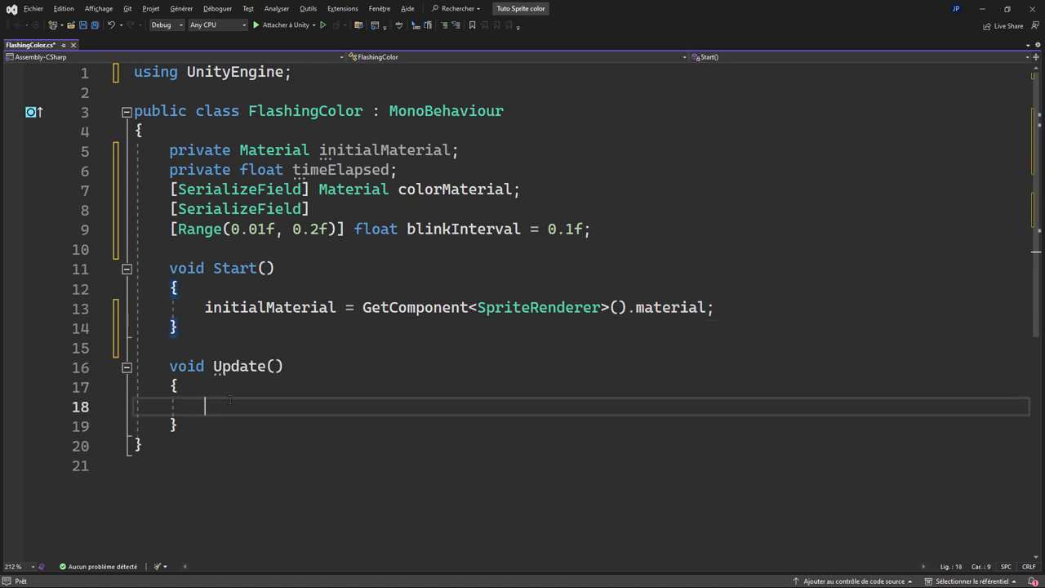
{"action": "type", "text": "if"}
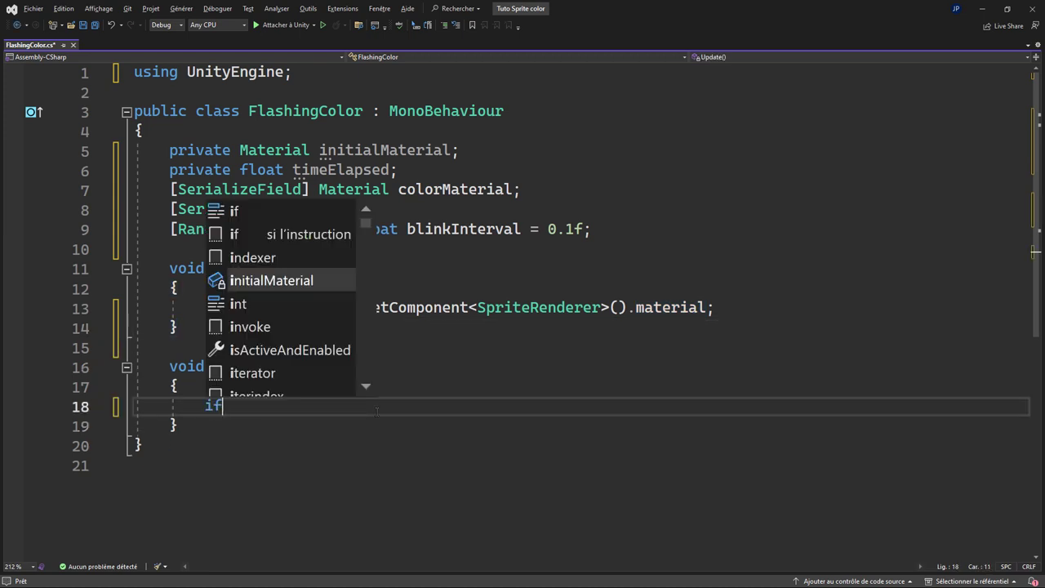
{"action": "type", "text": "( input"}
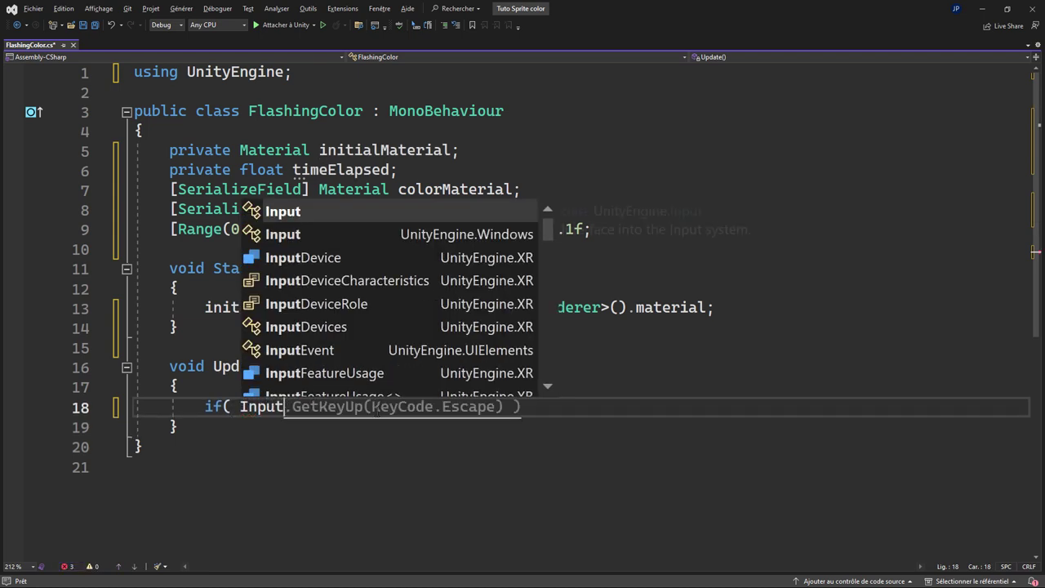
{"action": "type", "text": ".getKeyDow"}
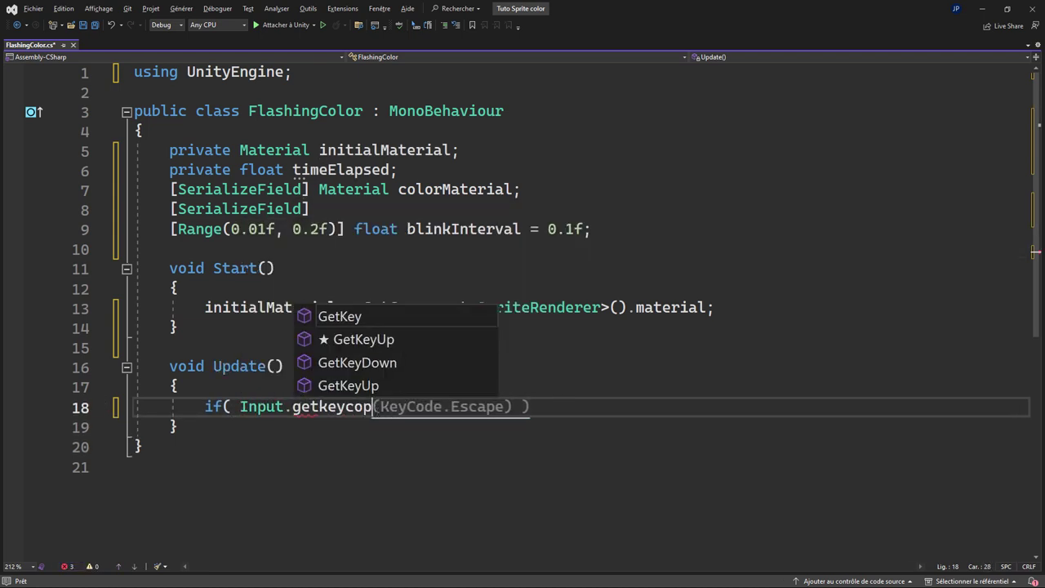
{"action": "key", "text": "BackSpace"}
{"action": "key", "text": "BackSpace"}
{"action": "key", "text": "BackSpace"}
{"action": "key", "text": "Down"}
{"action": "key", "text": "Down"}
{"action": "key", "text": "Tab"}
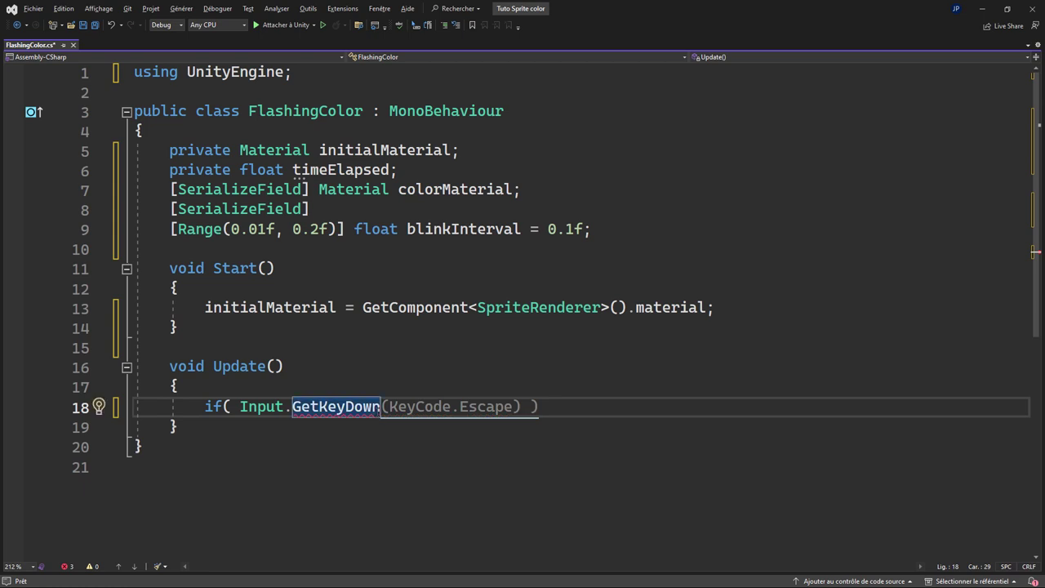
{"action": "key", "text": "Tab"}
{"action": "left_click", "coordinate": [476, 405]}
{"action": "double_click", "coordinate": [476, 405]}
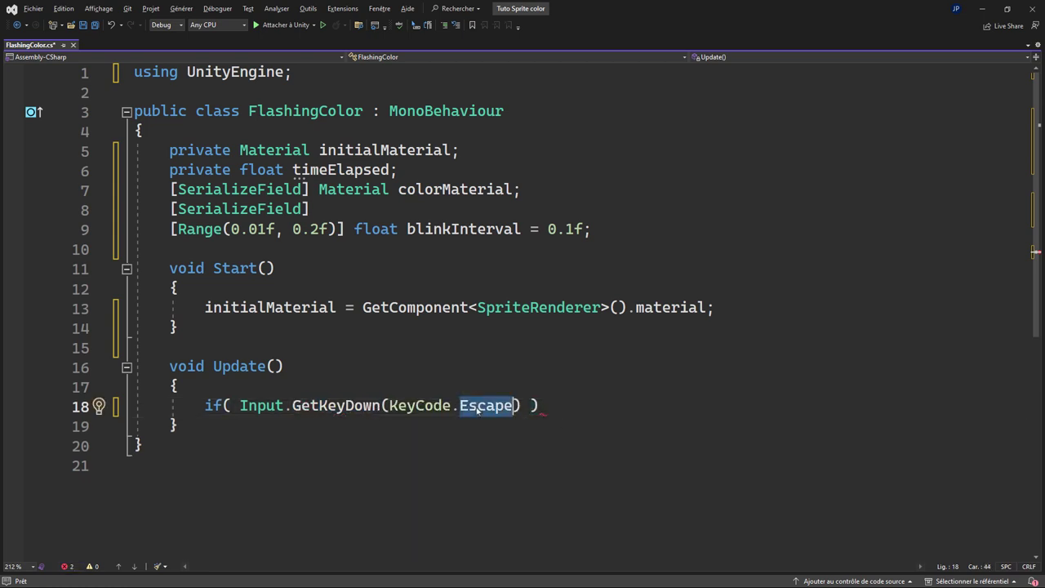
{"action": "type", "text": "Spa"}
{"action": "key", "text": "Tab"}
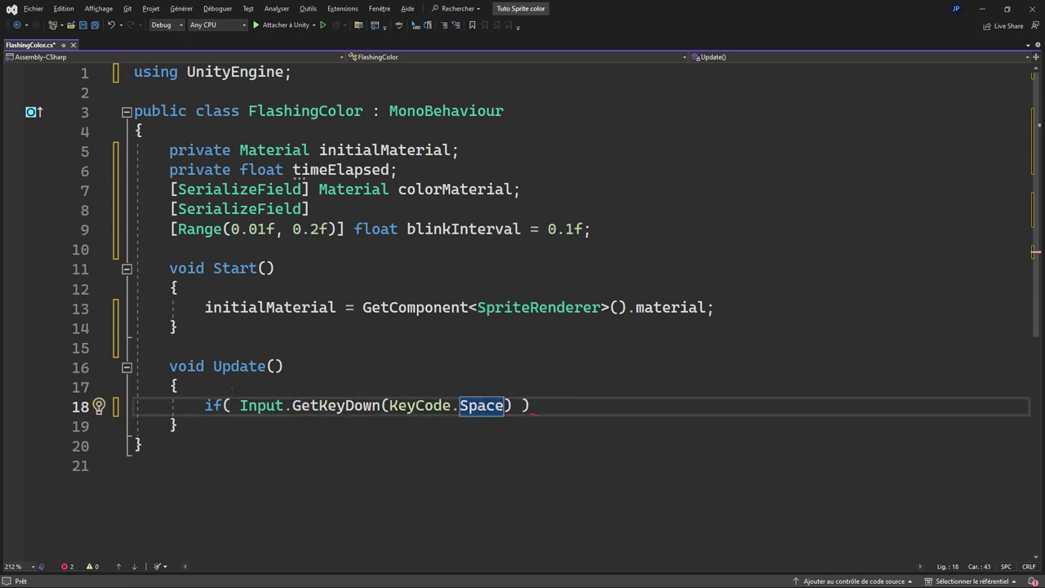
{"action": "left_click", "coordinate": [237, 406]}
{"action": "key", "text": "BackSpace"}
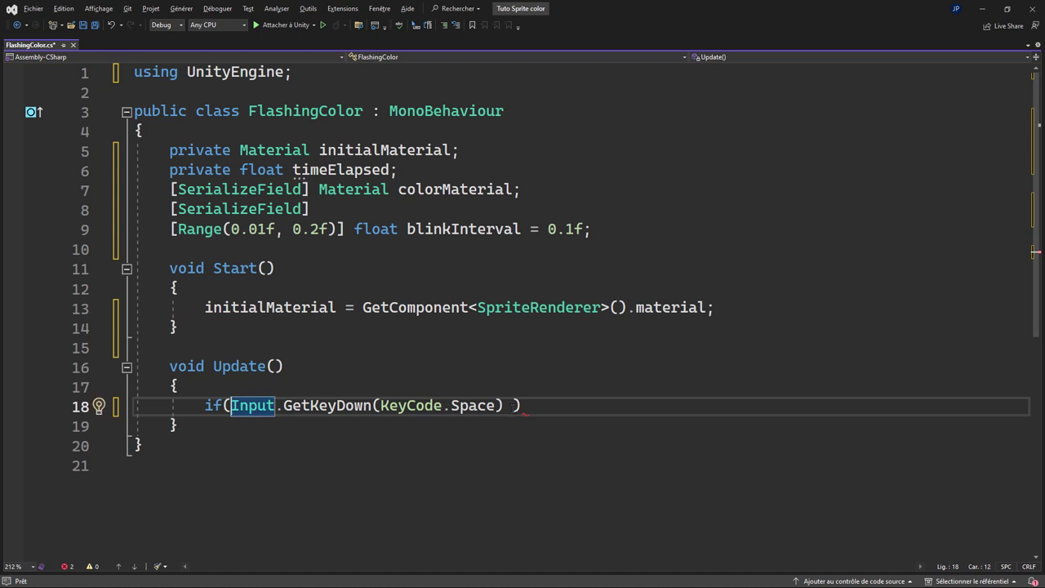
{"action": "left_click", "coordinate": [513, 406]}
{"action": "key", "text": "BackSpace"}
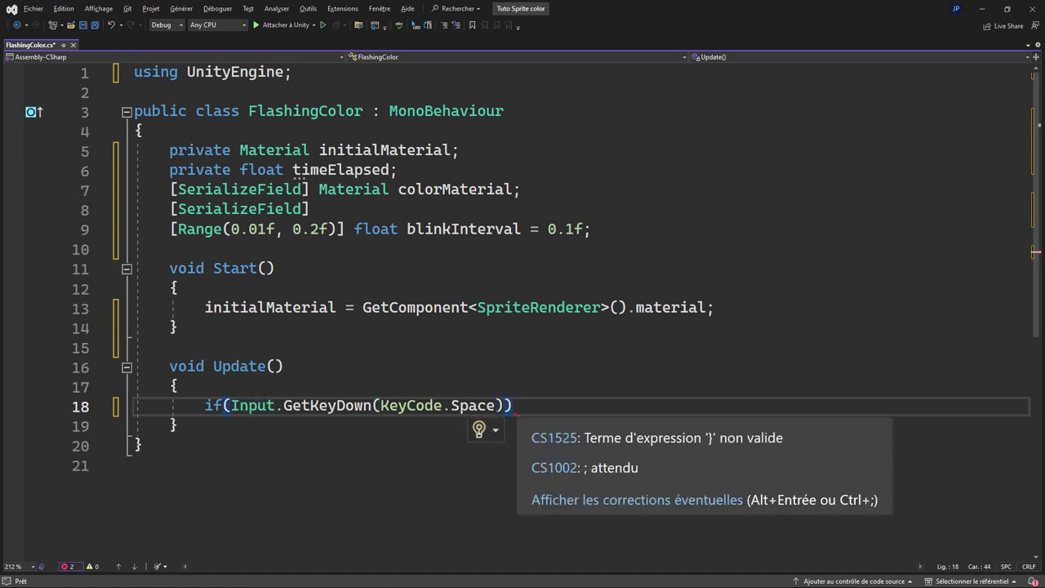
- Make the Space check call StartCoroutine(Flashing(1f))
{"action": "type", "text": " S"}
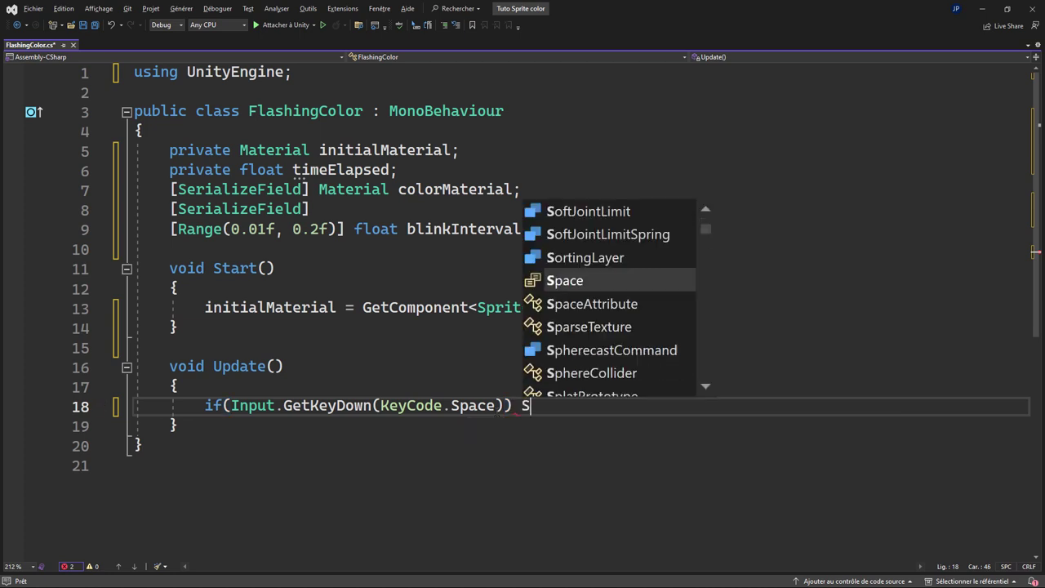
{"action": "type", "text": "tartC"}
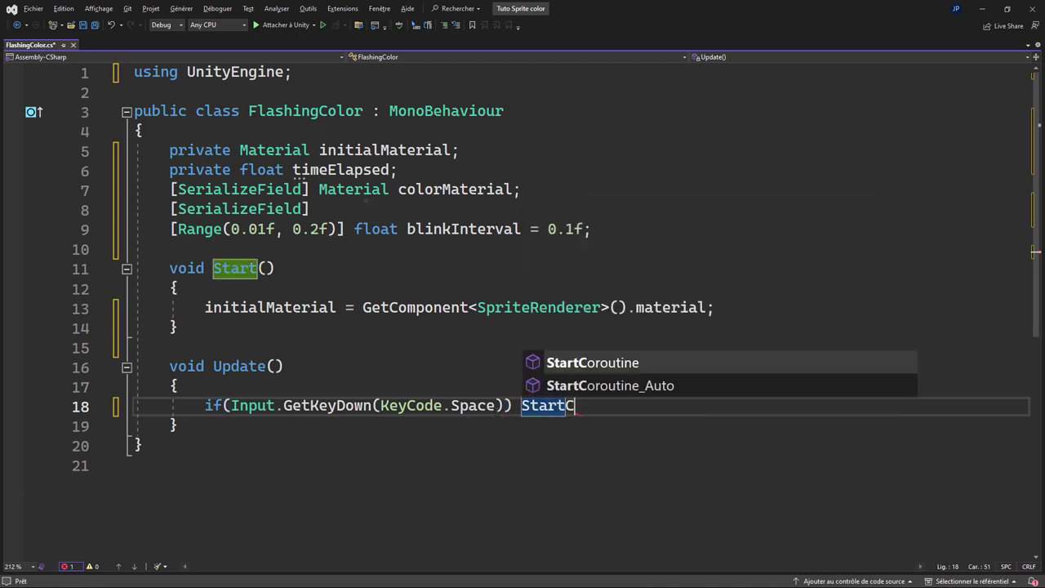
{"action": "type", "text": "our"}
{"action": "key", "text": "Tab"}
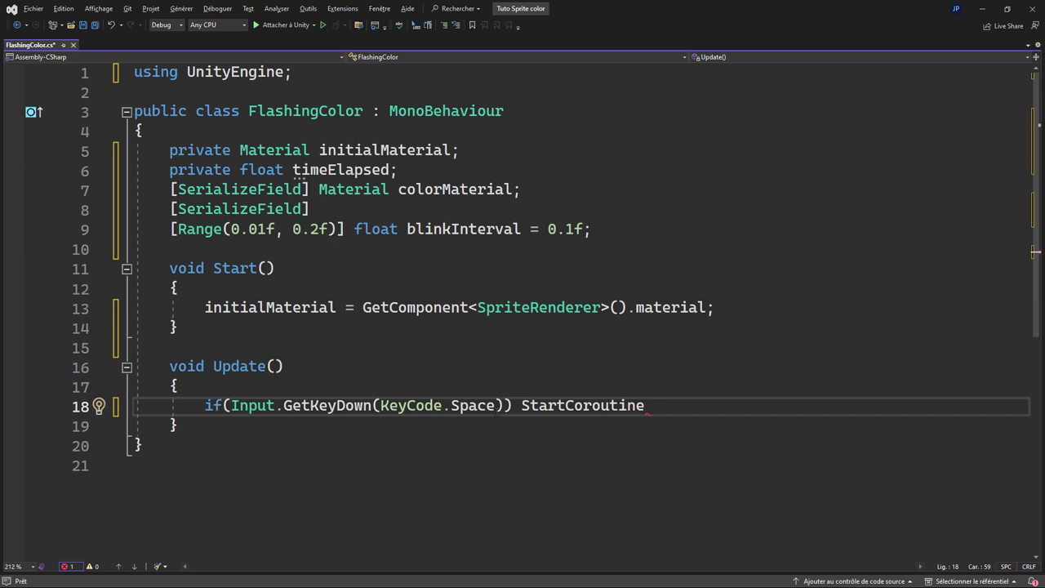
{"action": "type", "text": "(B"}
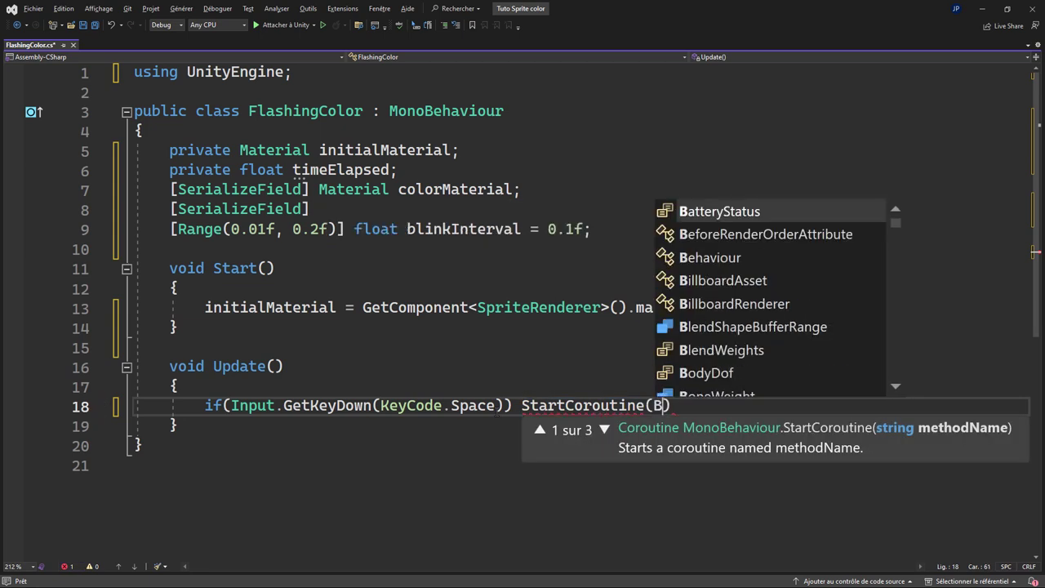
{"action": "type", "text": "link"}
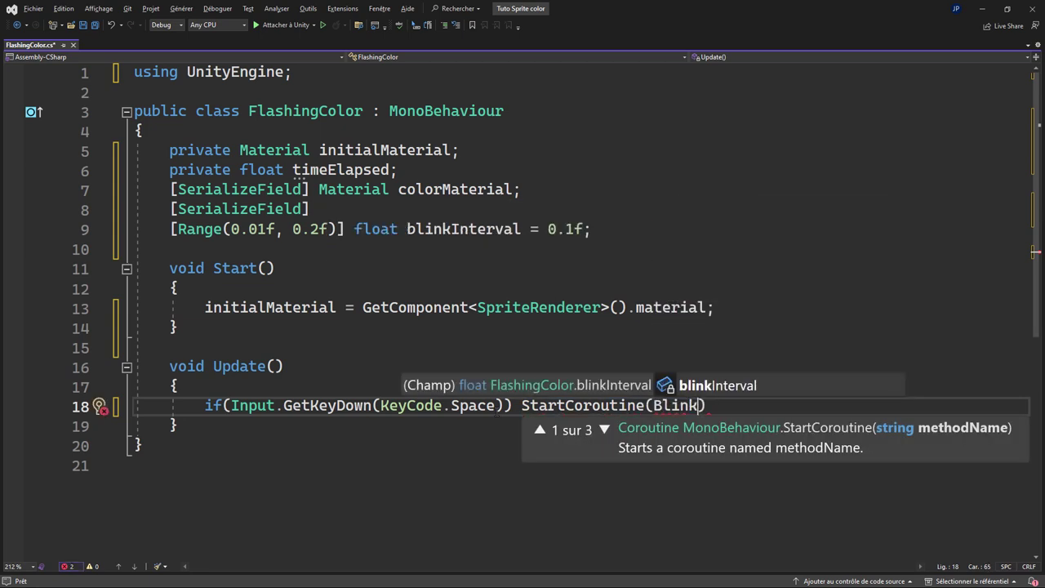
{"action": "key", "text": "BackSpace"}
{"action": "key", "text": "BackSpace"}
{"action": "key", "text": "BackSpace"}
{"action": "key", "text": "BackSpace"}
{"action": "key", "text": "BackSpace"}
{"action": "type", "text": "F"}
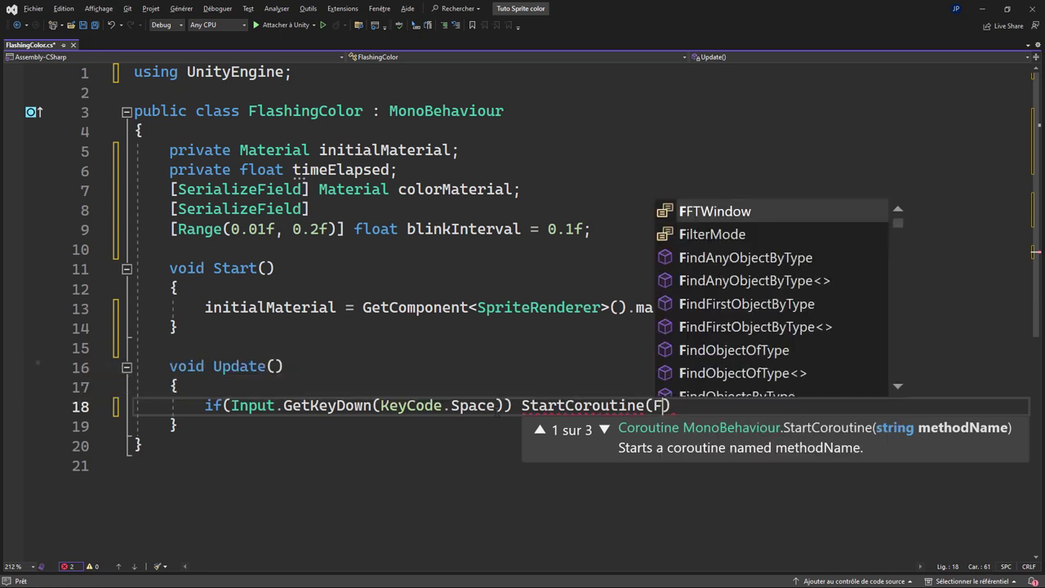
{"action": "type", "text": "ask"}
{"action": "key", "text": "BackSpace"}
{"action": "type", "text": "h"}
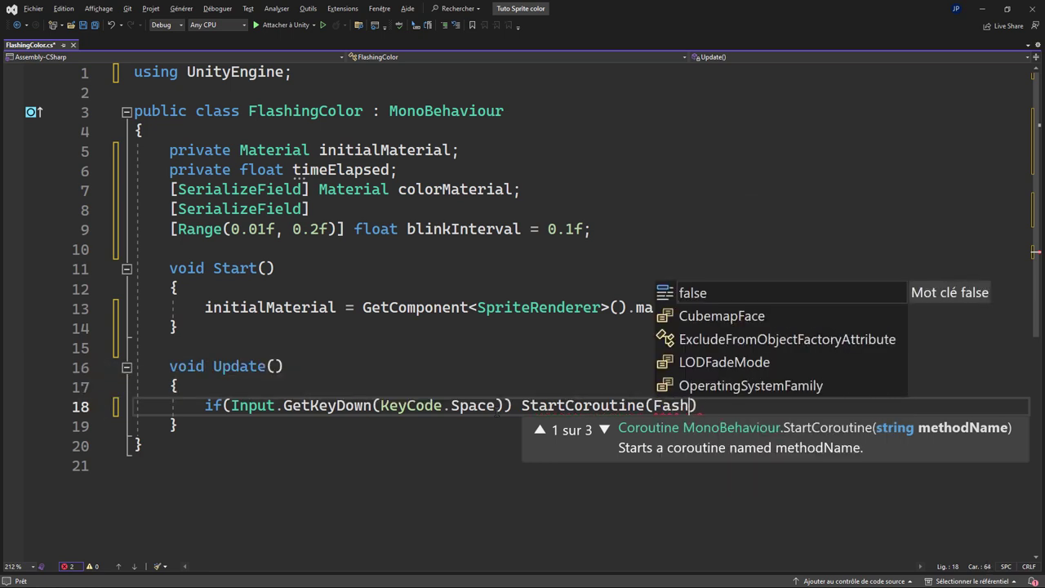
{"action": "key", "text": "BackSpace"}
{"action": "key", "text": "BackSpace"}
{"action": "key", "text": "BackSpace"}
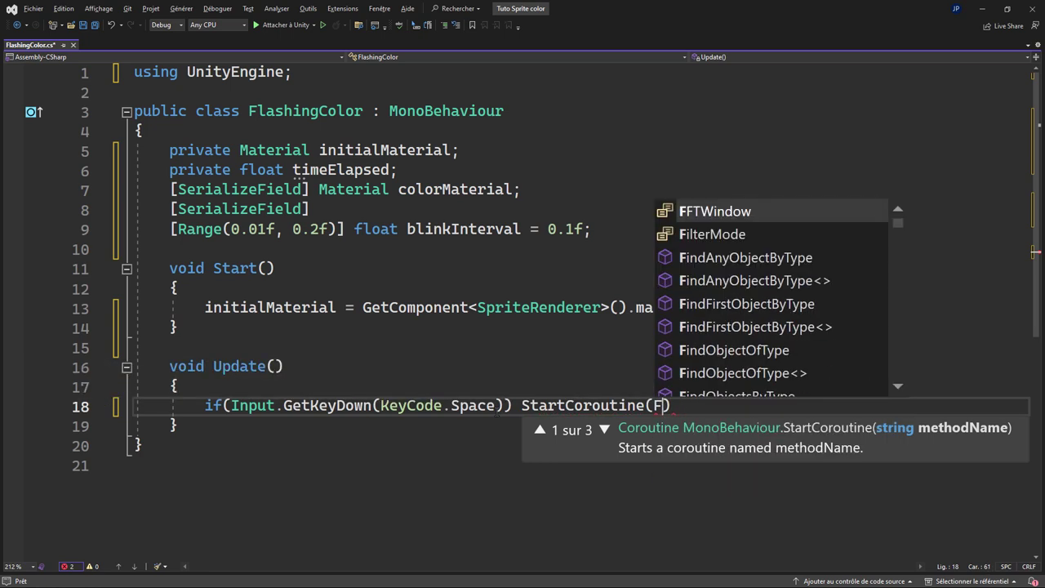
{"action": "type", "text": "lash"}
{"action": "key", "text": "Tab"}
{"action": "type", "text": "("}
{"action": "key", "text": "BackSpace"}
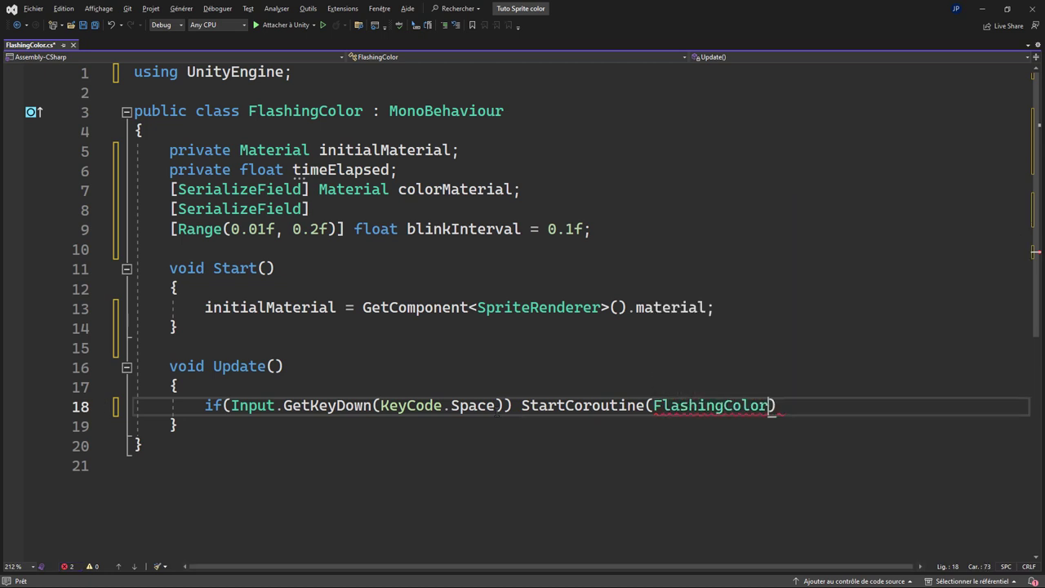
{"action": "key", "text": "BackSpace"}
{"action": "key", "text": "BackSpace"}
{"action": "key", "text": "BackSpace"}
{"action": "key", "text": "BackSpace"}
{"action": "key", "text": "BackSpace"}
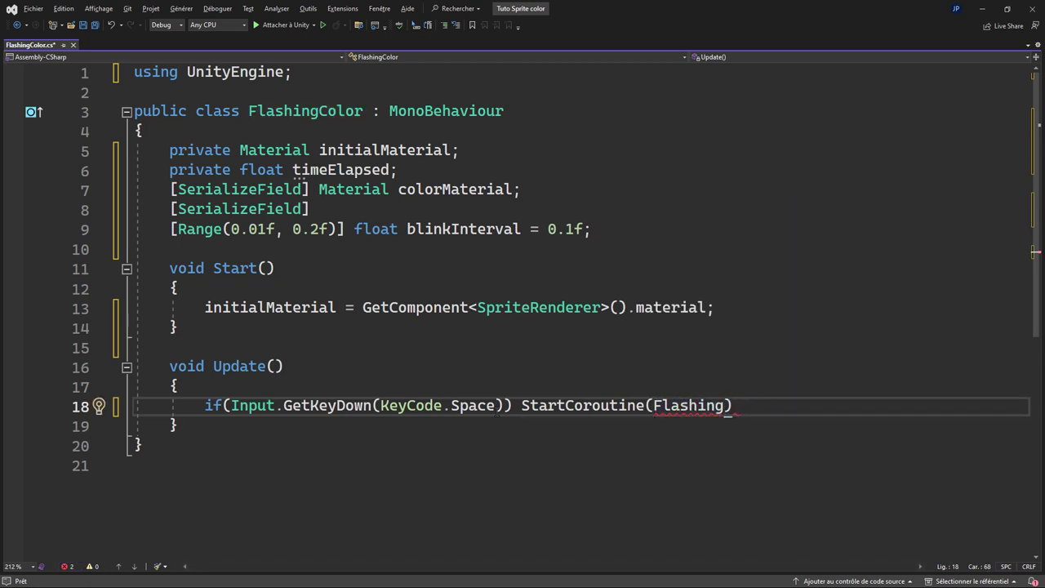
{"action": "type", "text": "(1f"}
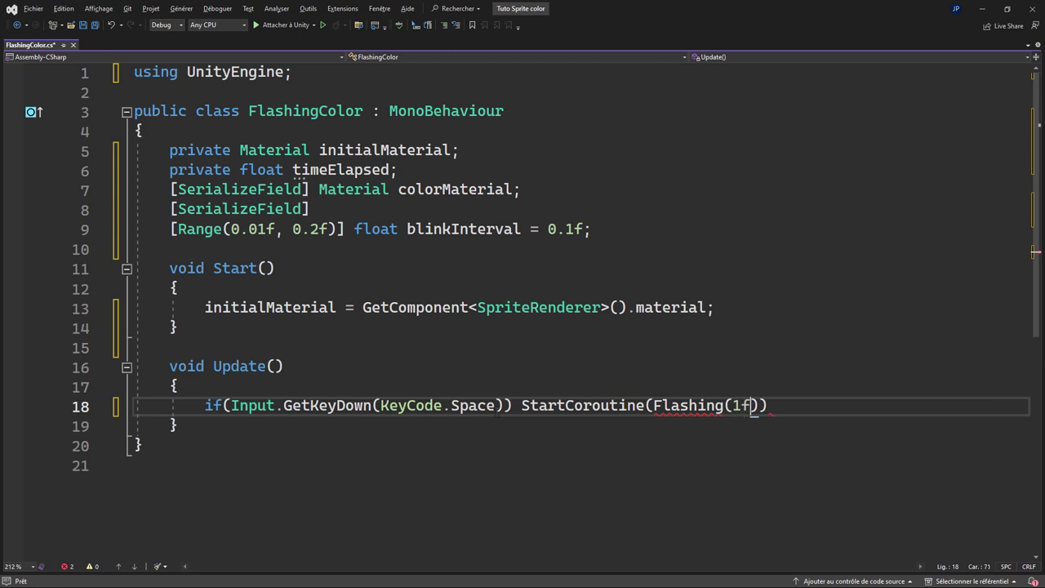
{"action": "type", "text": "));"}
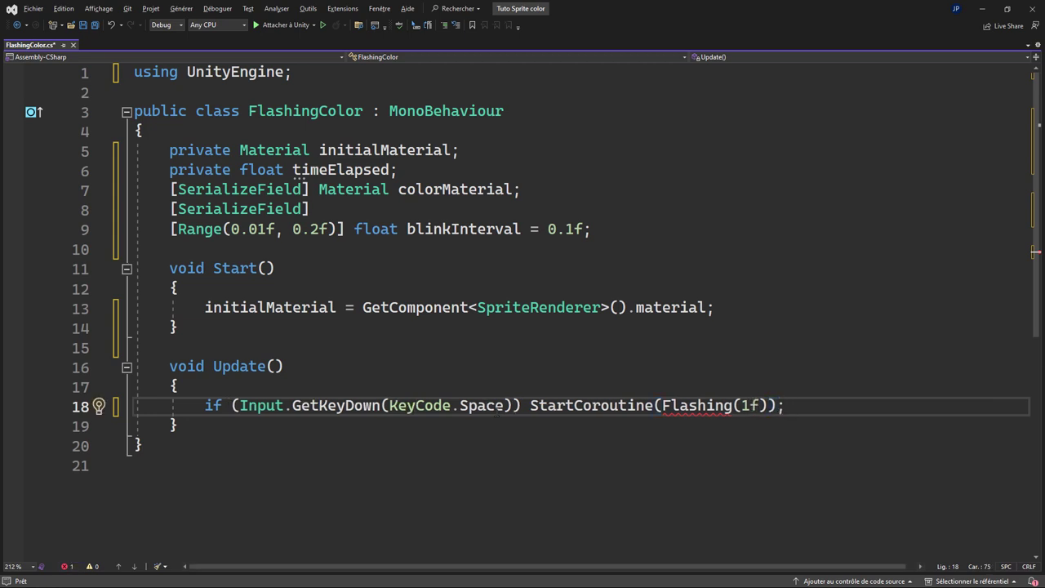
{"action": "key", "text": "Return"}
- Add timeElapsed += Time.deltaTime; on the next line of Update
{"action": "type", "text": "tim"}
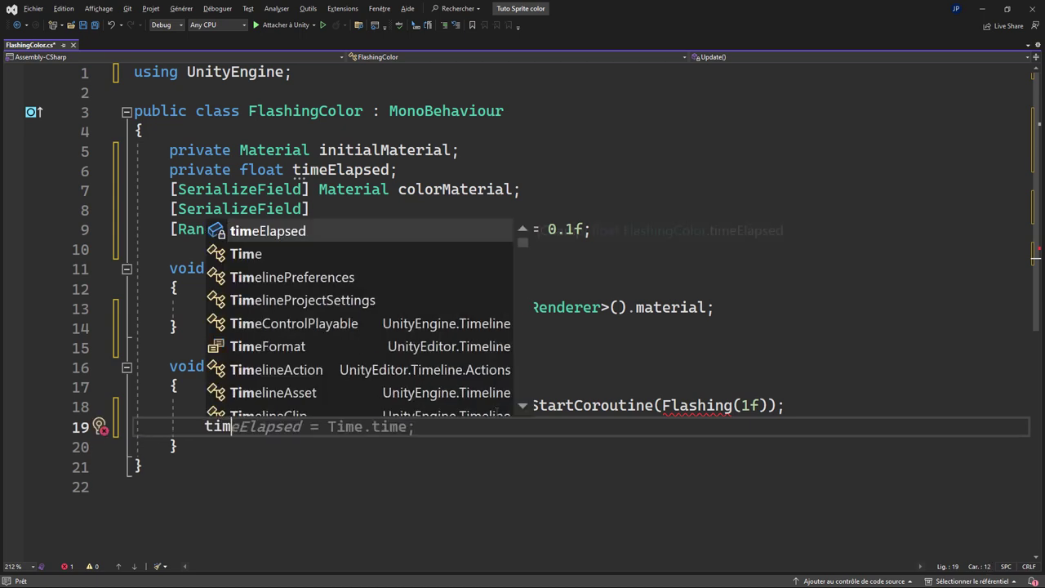
{"action": "key", "text": "Tab"}
{"action": "type", "text": "+"}
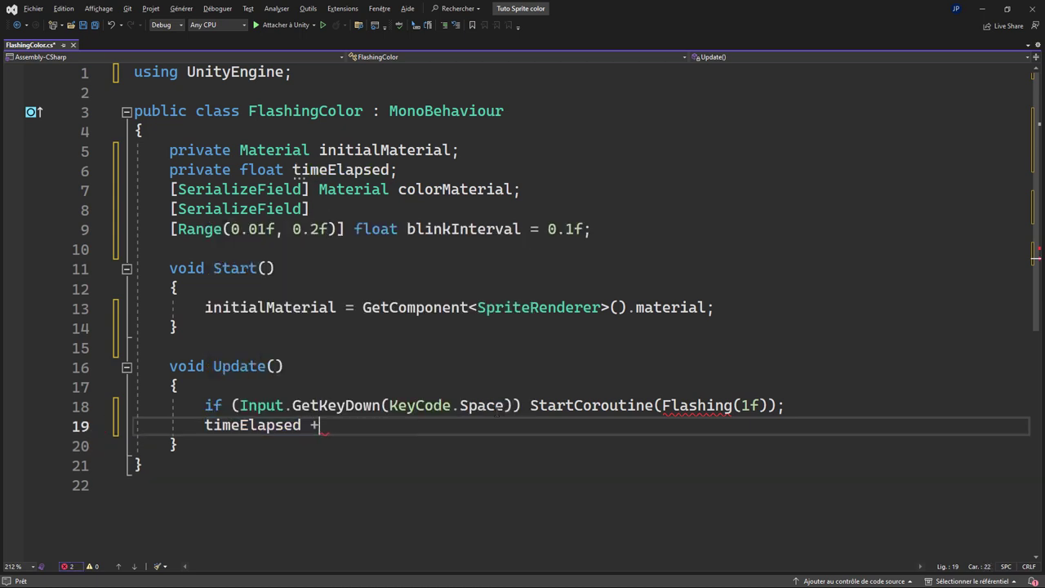
{"action": "type", "text": "=ti"}
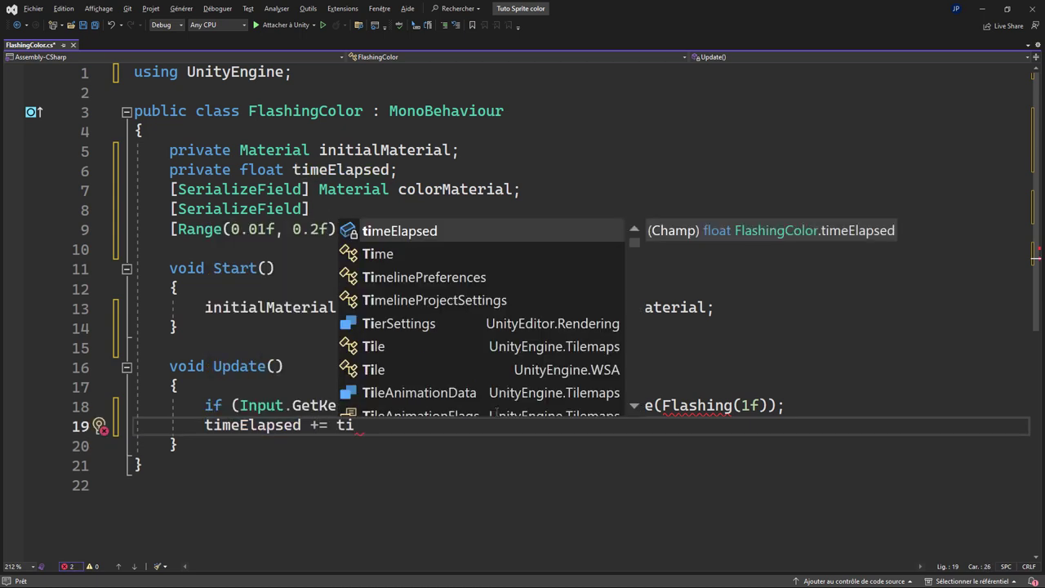
{"action": "key", "text": "Down"}
{"action": "key", "text": "Tab"}
{"action": "type", "text": ".del"}
{"action": "key", "text": "Tab"}
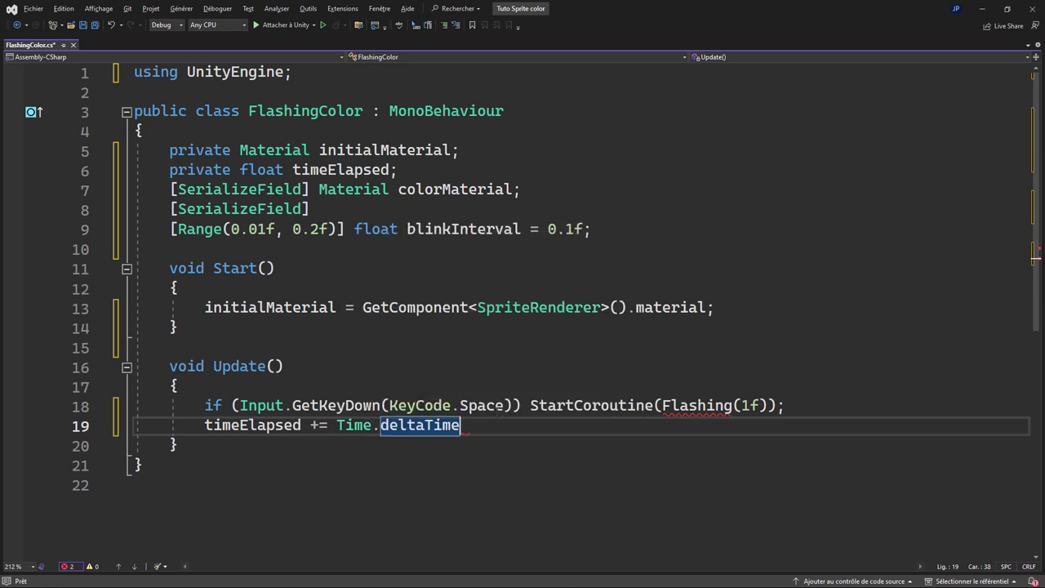
{"action": "type", "text": ";"}
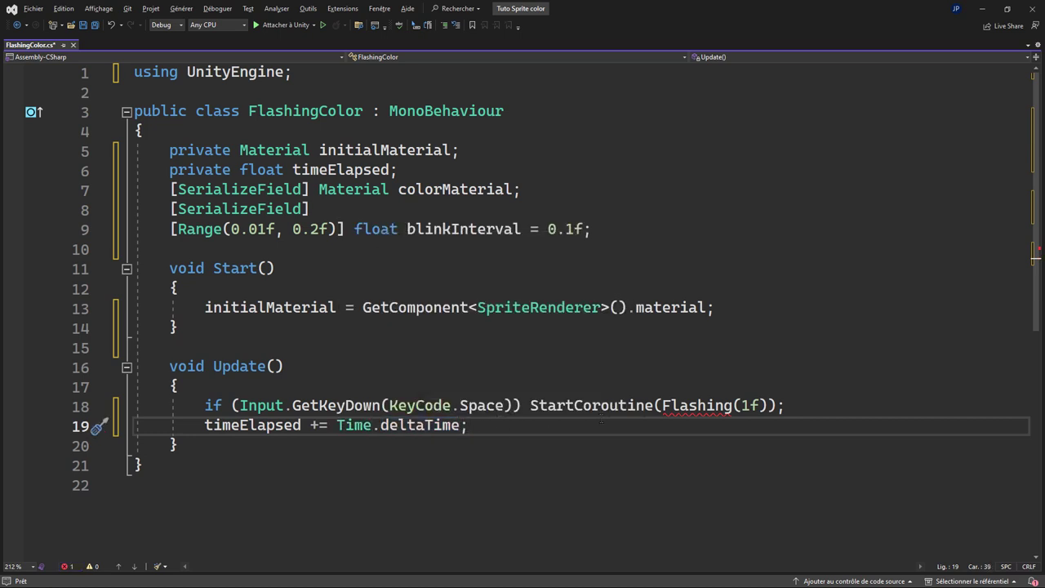
- Generate a Flashing method stub from the Flashing(1f) call using quick actions
{"action": "mouse_move", "coordinate": [694, 406]}
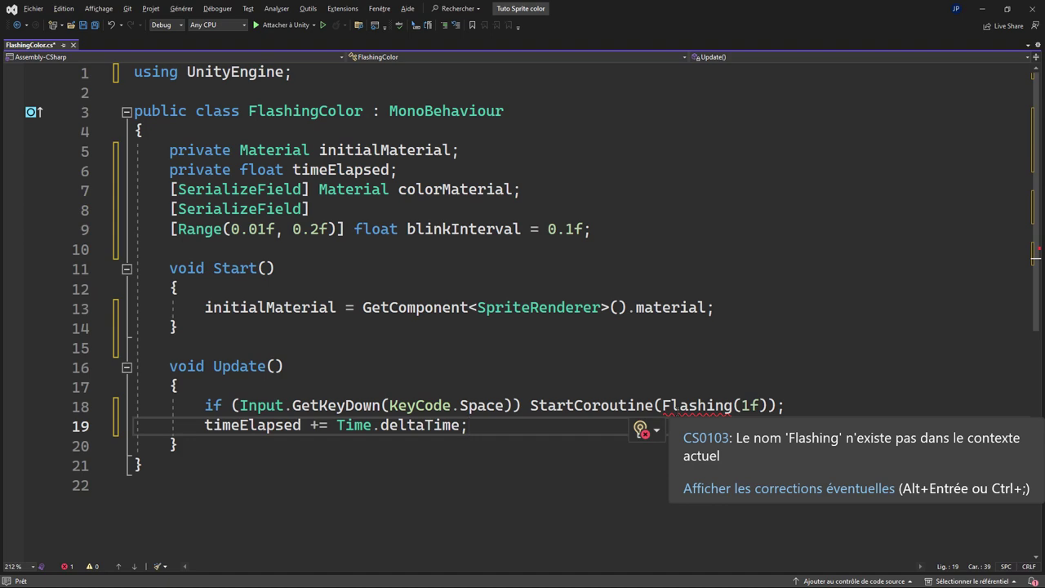
{"action": "left_click", "coordinate": [733, 493]}
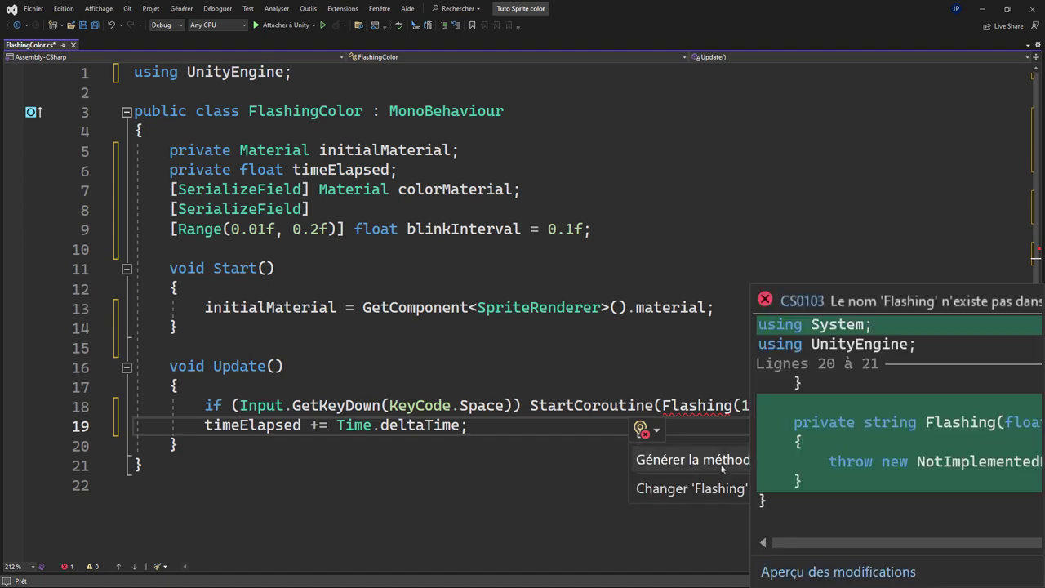
{"action": "left_click", "coordinate": [722, 468]}
{"action": "scroll", "coordinate": [234, 330], "scroll_direction": "down", "scroll_amount": 3}
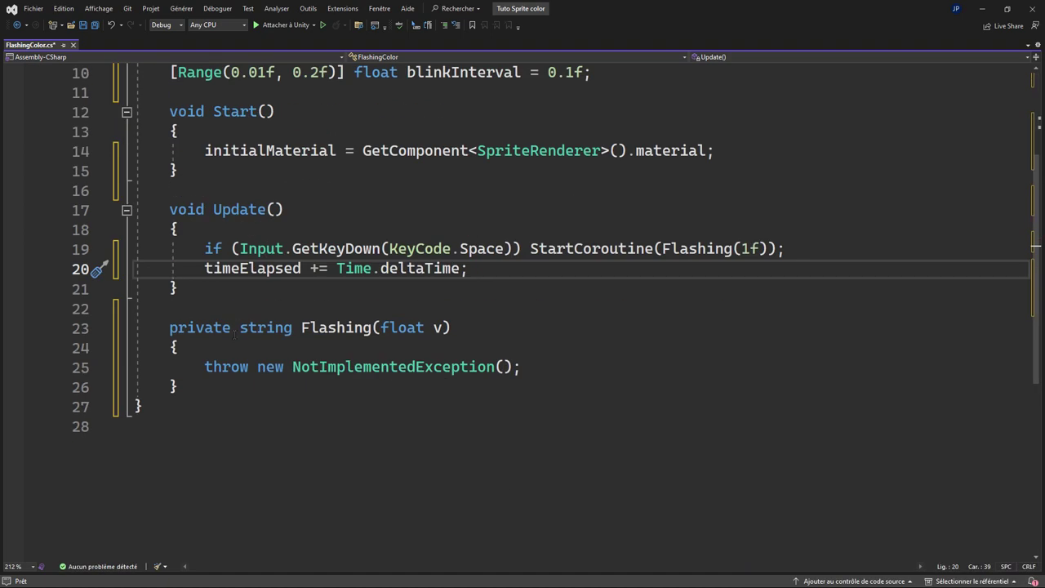
- Change the Flashing stub's return type from string to IEnumerator
{"action": "double_click", "coordinate": [266, 328]}
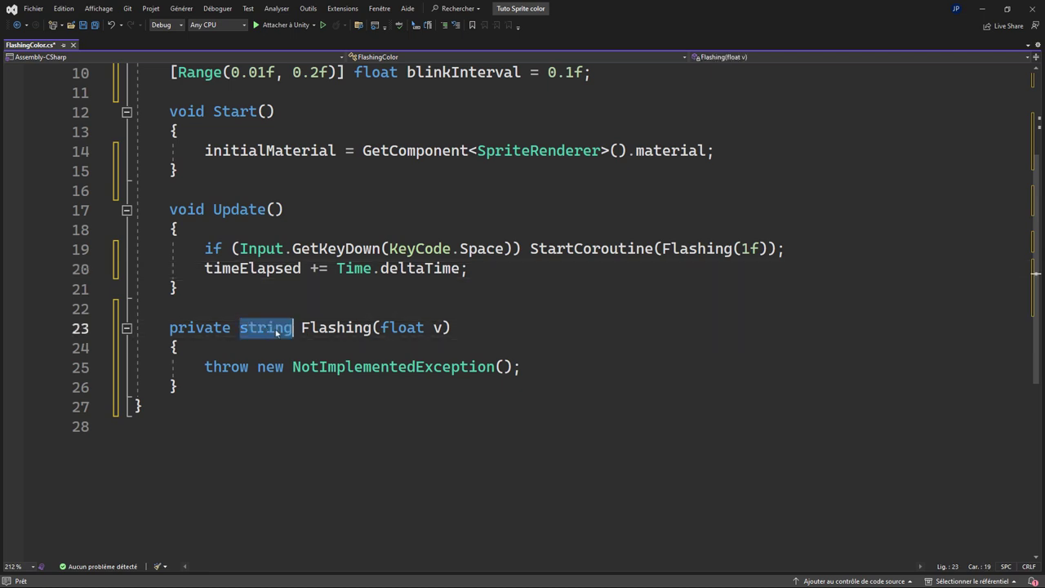
{"action": "type", "text": "Ien"}
{"action": "key", "text": "Down"}
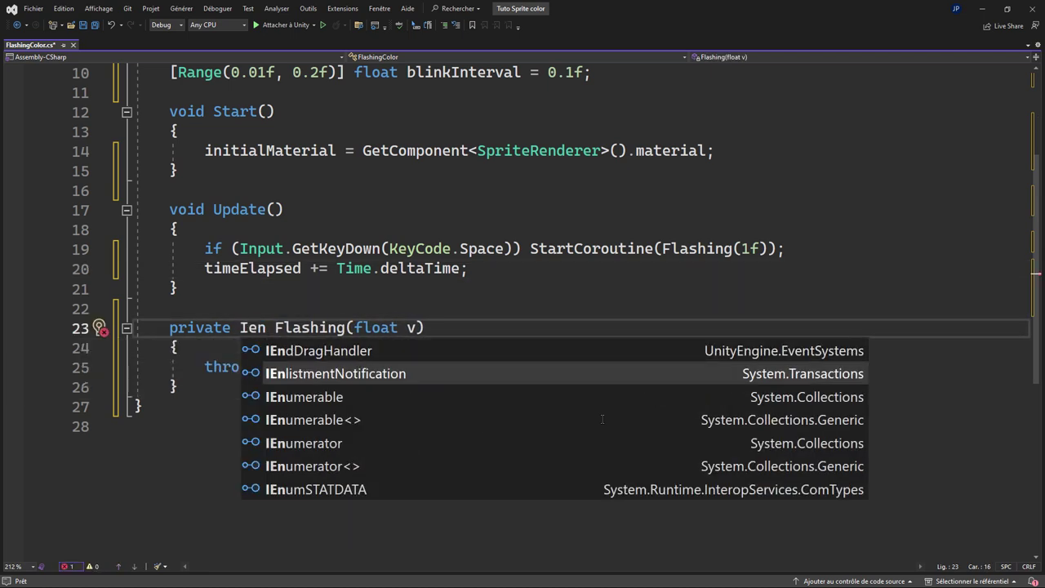
{"action": "key", "text": "Down"}
{"action": "key", "text": "Down"}
{"action": "key", "text": "Down"}
{"action": "key", "text": "Tab"}
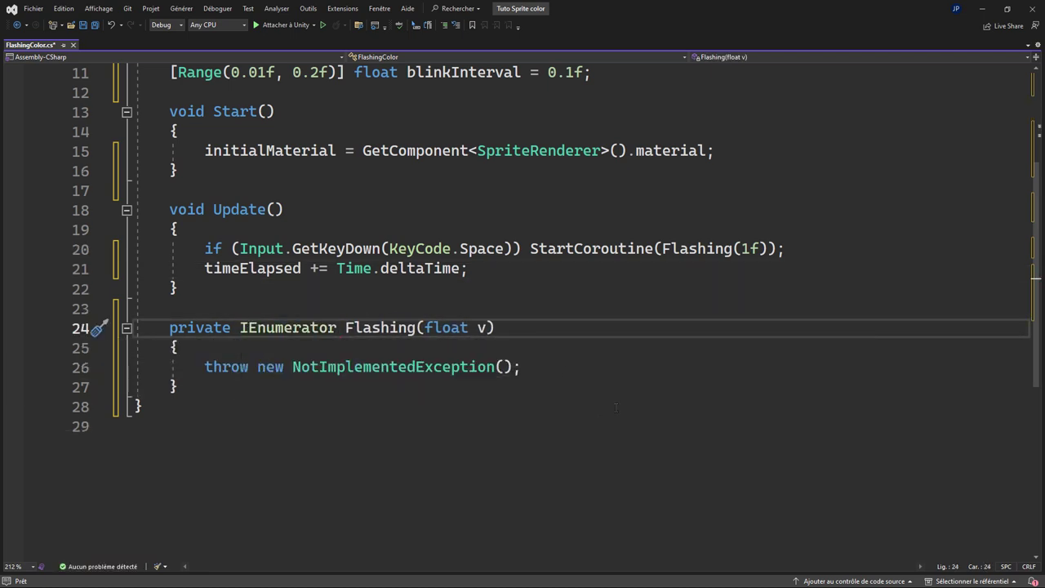
- Rename the parameter v to duration and select the throw NotImplementedException line
{"action": "left_click", "coordinate": [503, 422]}
{"action": "left_click_drag", "start_coordinate": [197, 367], "coordinate": [490, 367]}
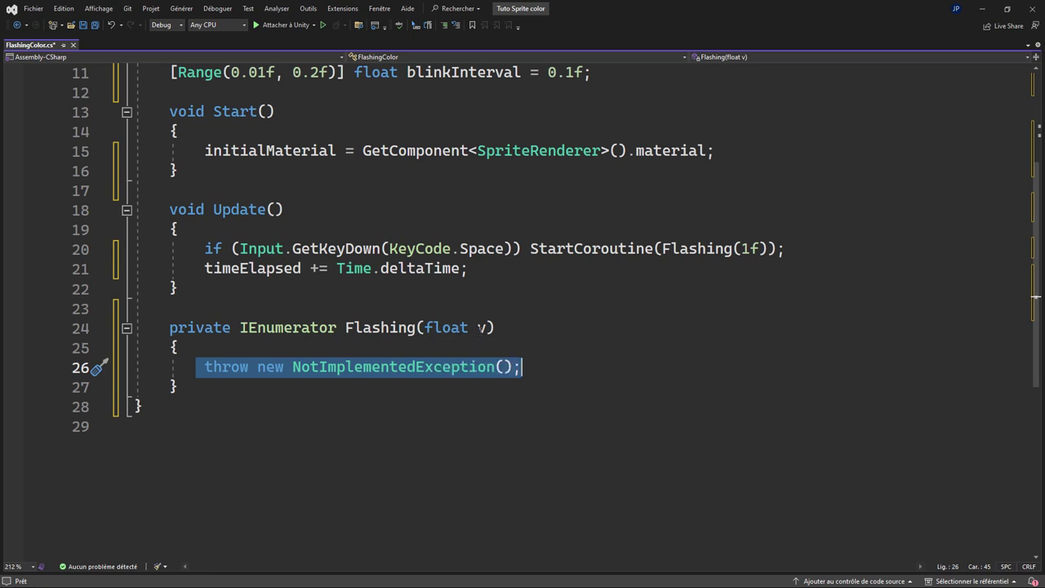
{"action": "left_click", "coordinate": [485, 327]}
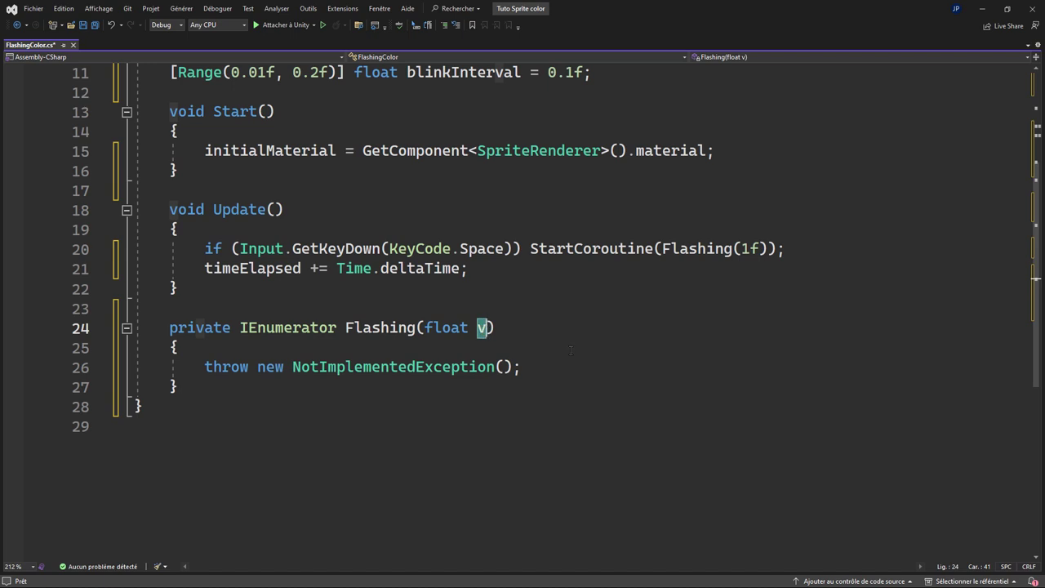
{"action": "type", "text": "duration"}
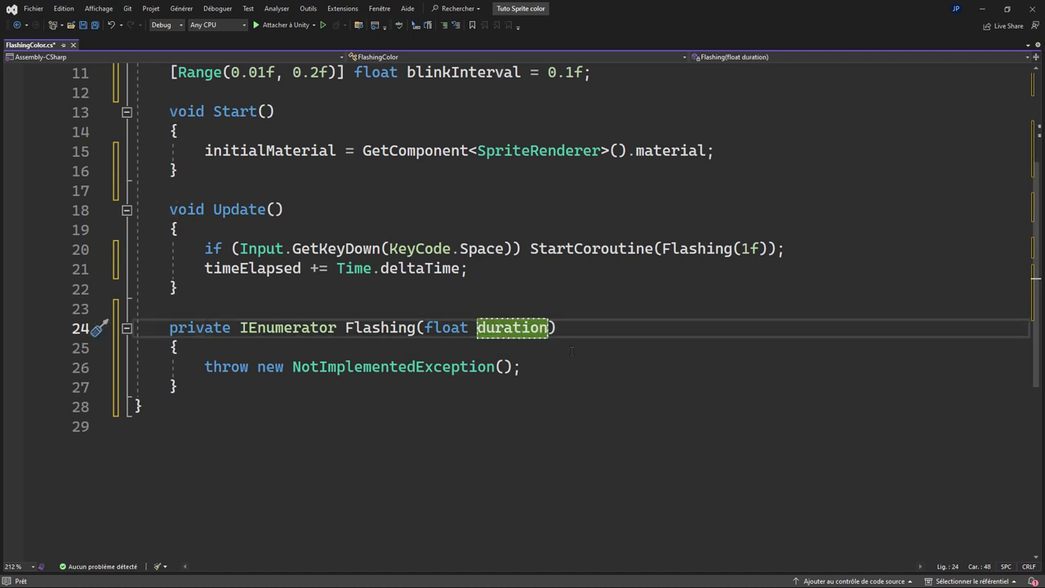
{"action": "left_click_drag", "start_coordinate": [741, 249], "coordinate": [760, 252]}
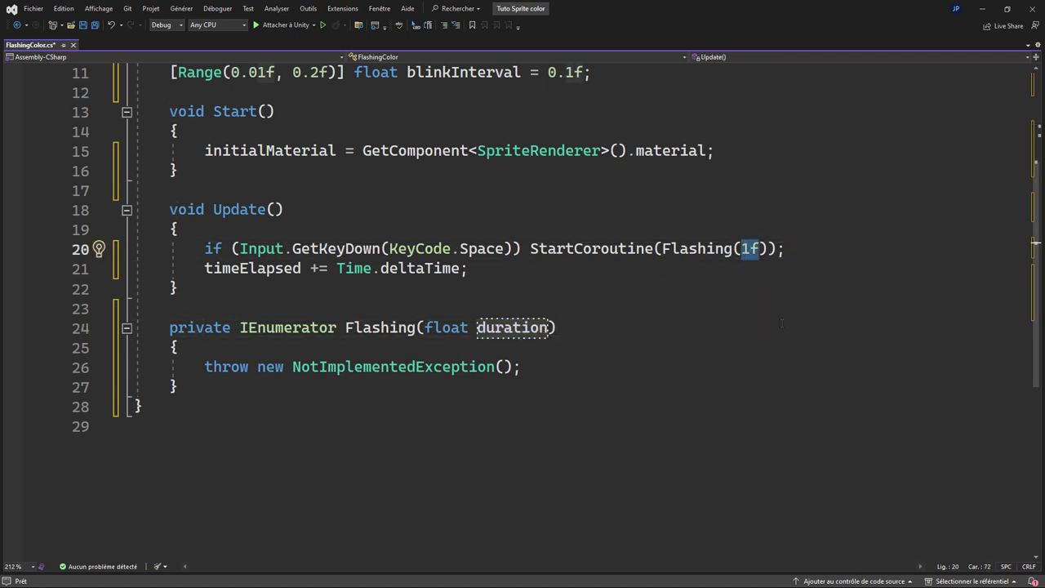
{"action": "left_click_drag", "start_coordinate": [200, 367], "coordinate": [504, 366]}
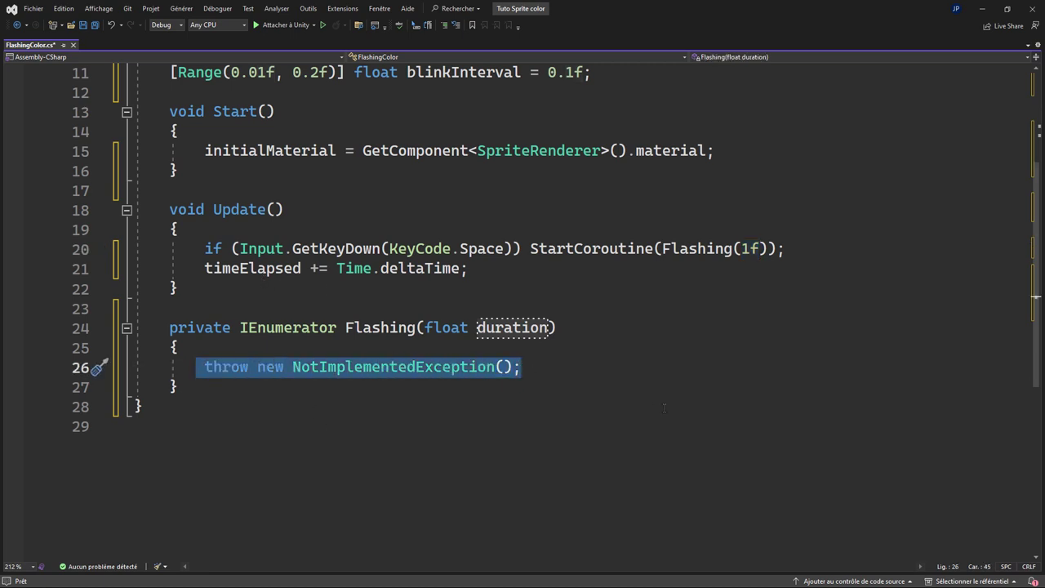
- Replace the throw line with timeElapsed = 0f; at the start of Flashing
{"action": "type", "text": "tim"}
{"action": "key", "text": "Tab"}
{"action": "type", "text": "= "}
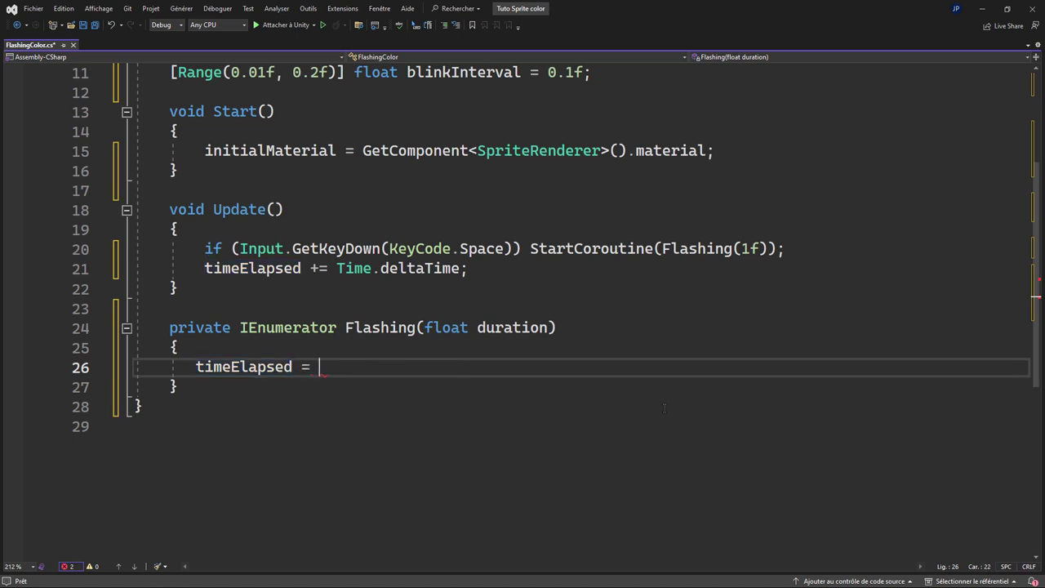
{"action": "type", "text": "0f;"}
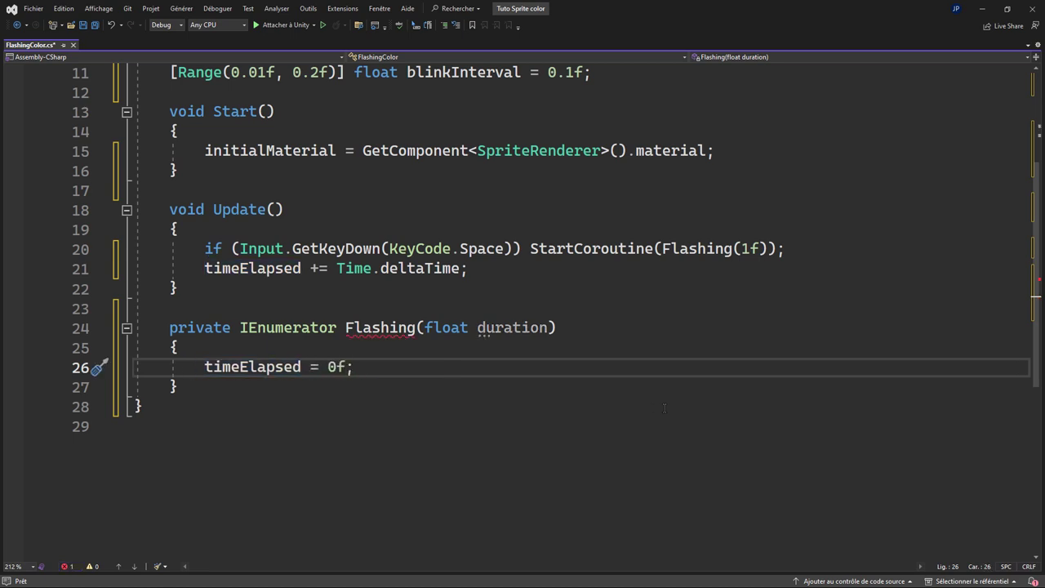
{"action": "key", "text": "Return"}
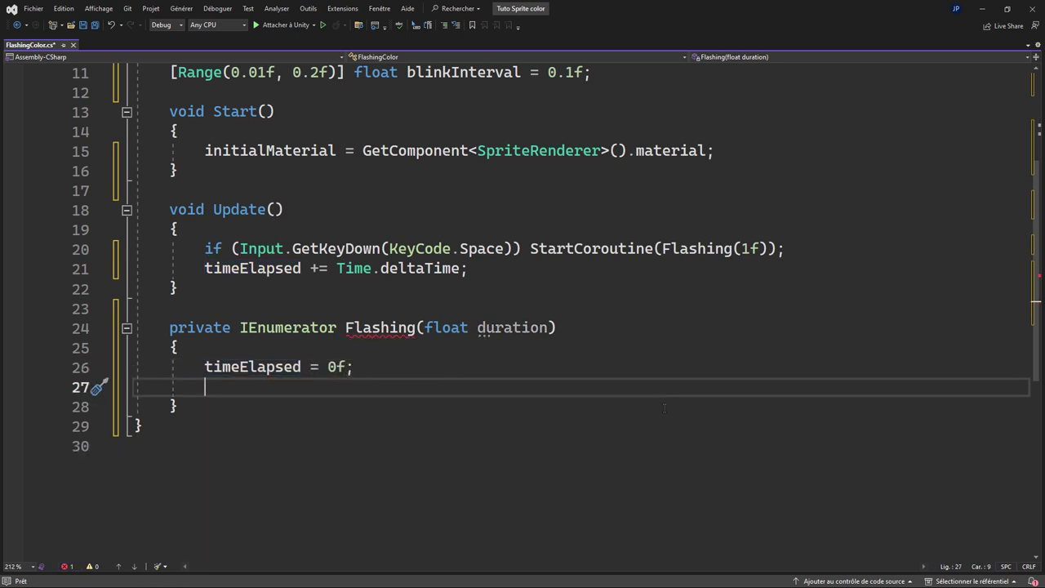
{"action": "key", "text": "Return"}
- Add a while (timeElapsed < duration) loop containing a yield return line
{"action": "type", "text": "while"}
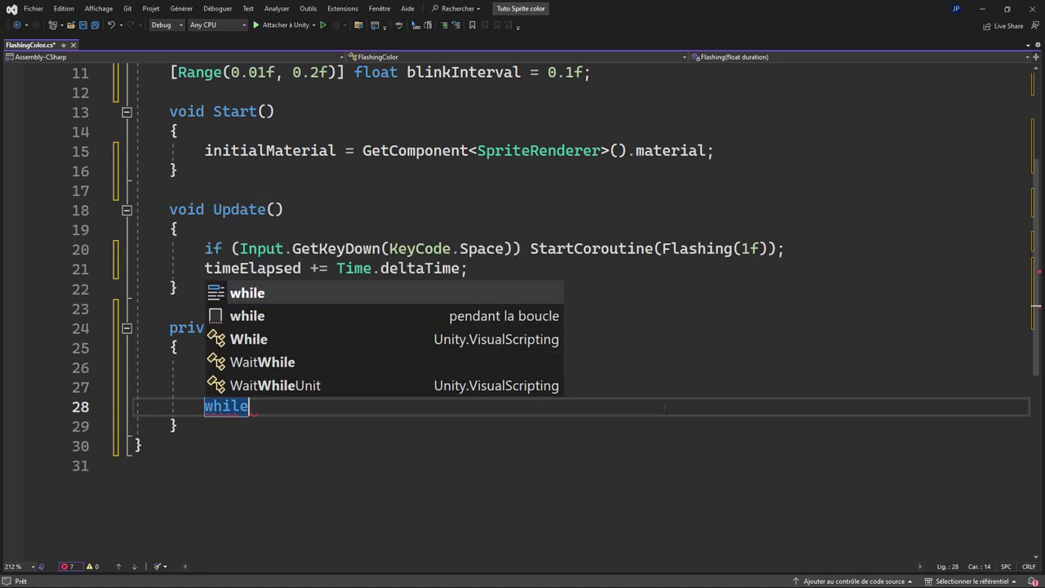
{"action": "type", "text": " (t"}
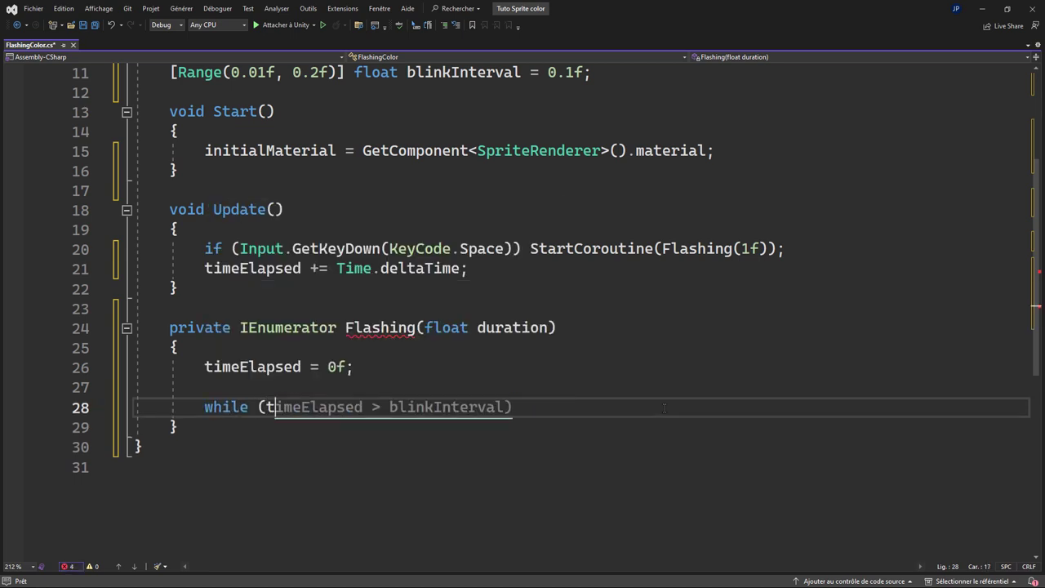
{"action": "type", "text": "im"}
{"action": "key", "text": "Tab"}
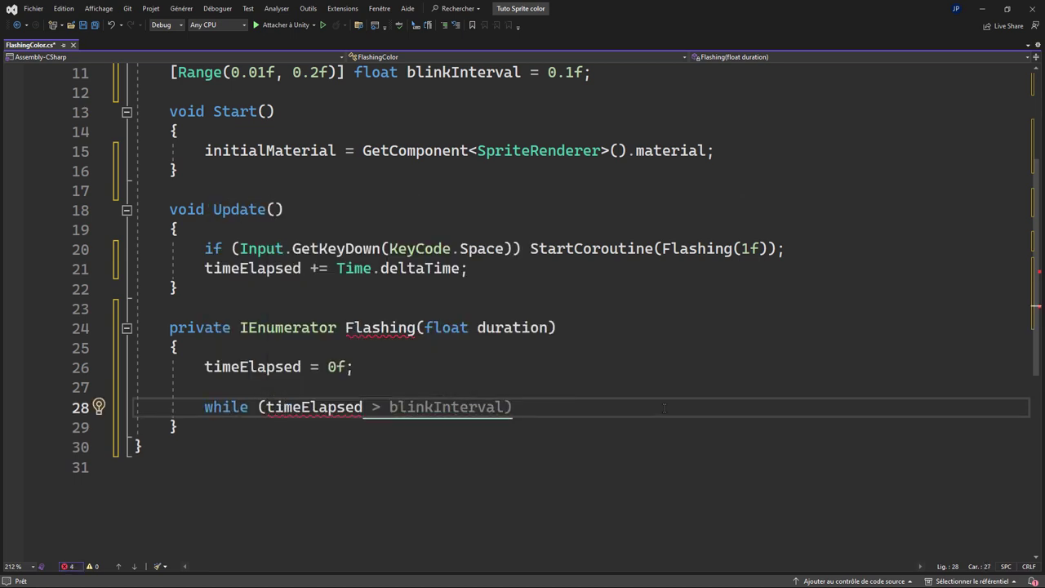
{"action": "type", "text": " < dura"}
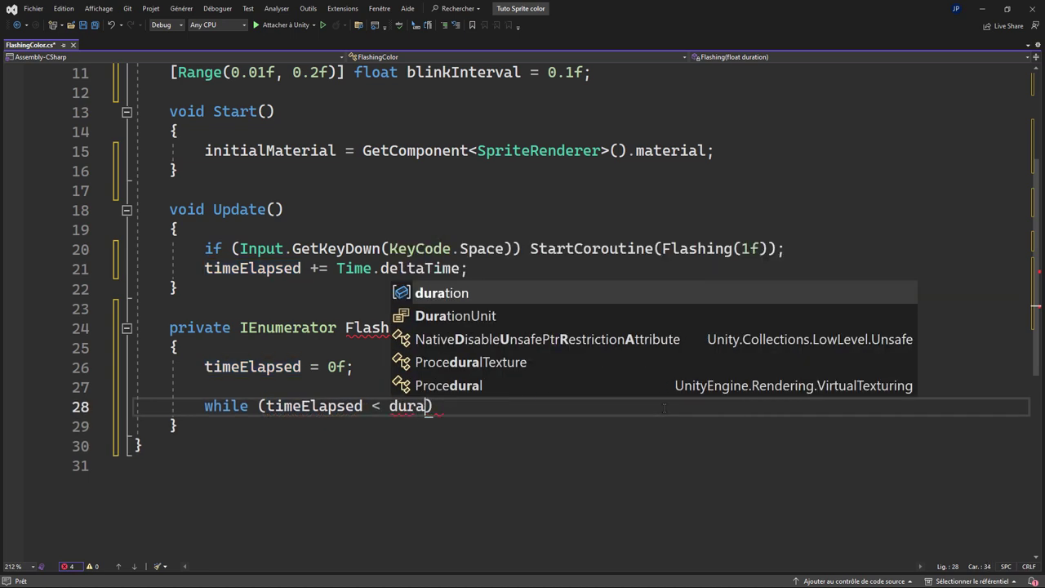
{"action": "key", "text": "Tab"}
{"action": "type", "text": "{"}
{"action": "key", "text": "Return"}
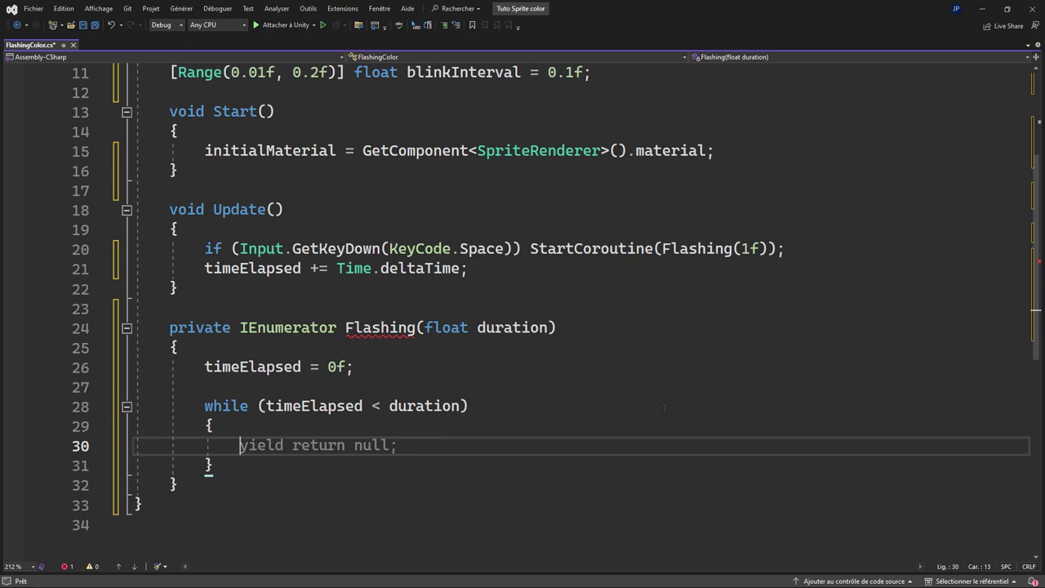
{"action": "key", "text": "Tab"}
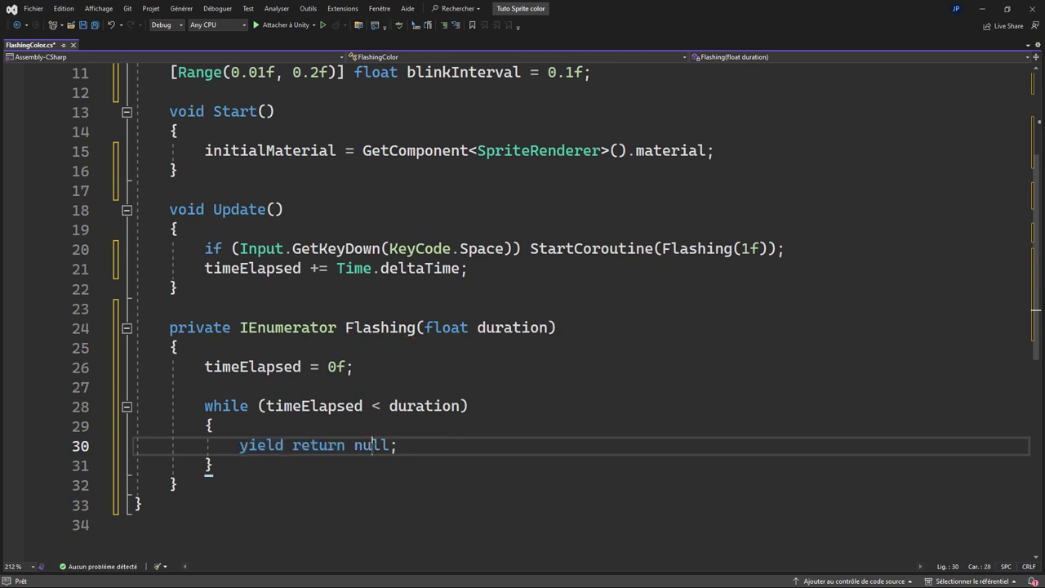
- Make the loop yield return new WaitForSeconds(blinkInterval)
{"action": "double_click", "coordinate": [372, 446]}
{"action": "type", "text": "ne"}
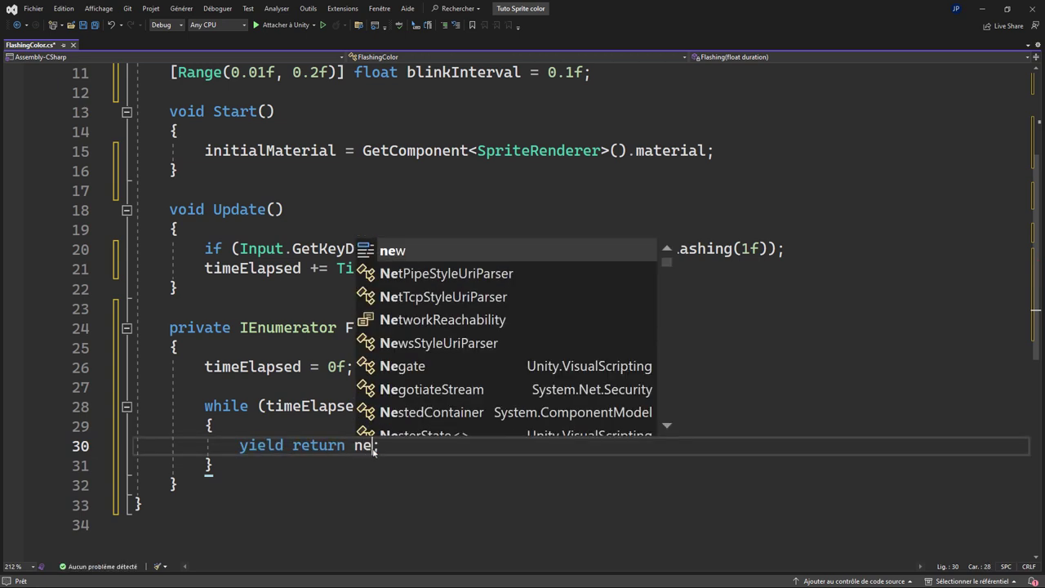
{"action": "type", "text": "w wai"}
{"action": "key", "text": "Down"}
{"action": "key", "text": "Down"}
{"action": "key", "text": "Tab"}
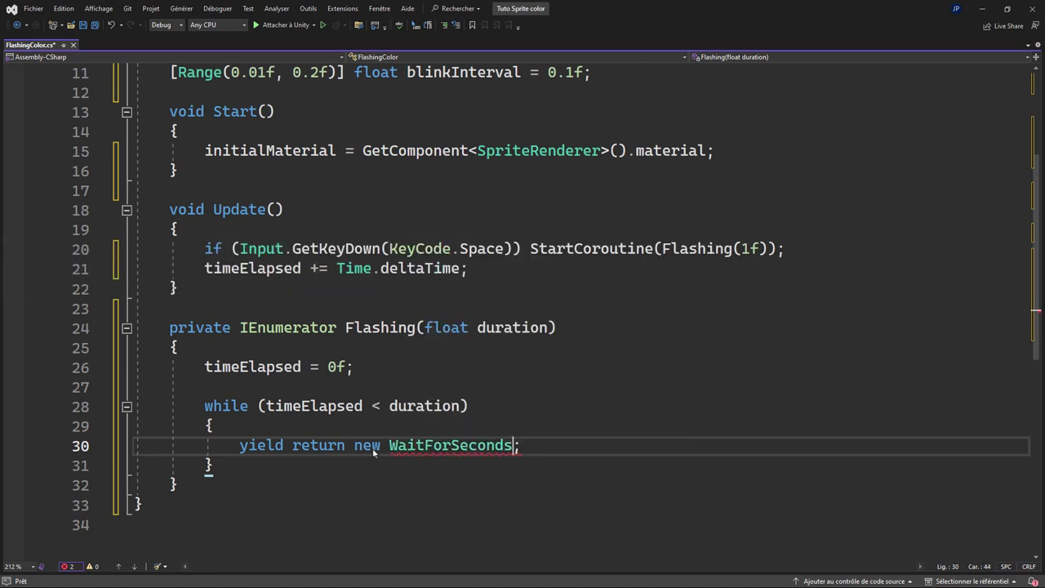
{"action": "type", "text": "(bl"}
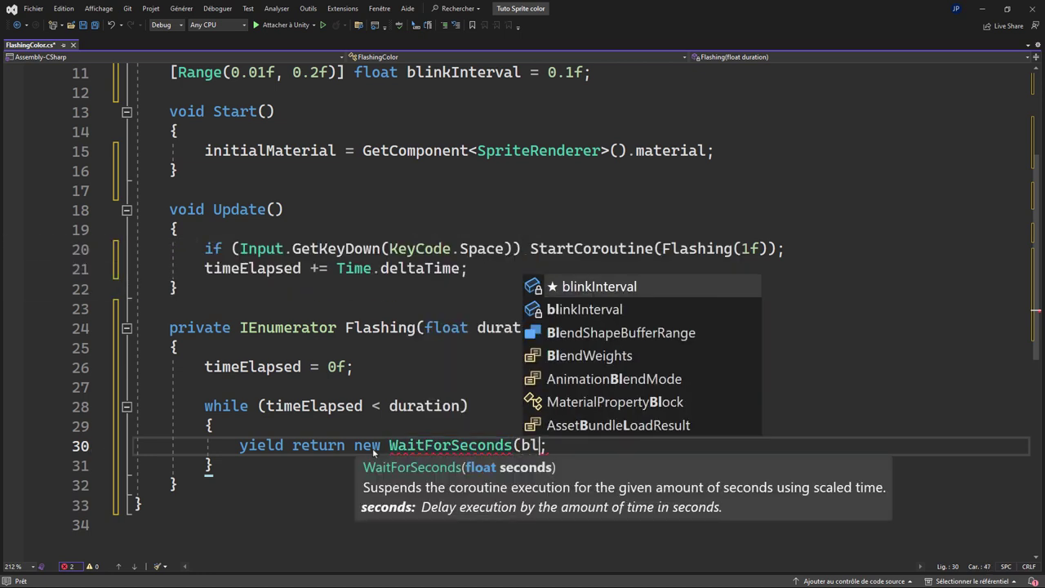
{"action": "type", "text": "i"}
{"action": "key", "text": "Tab"}
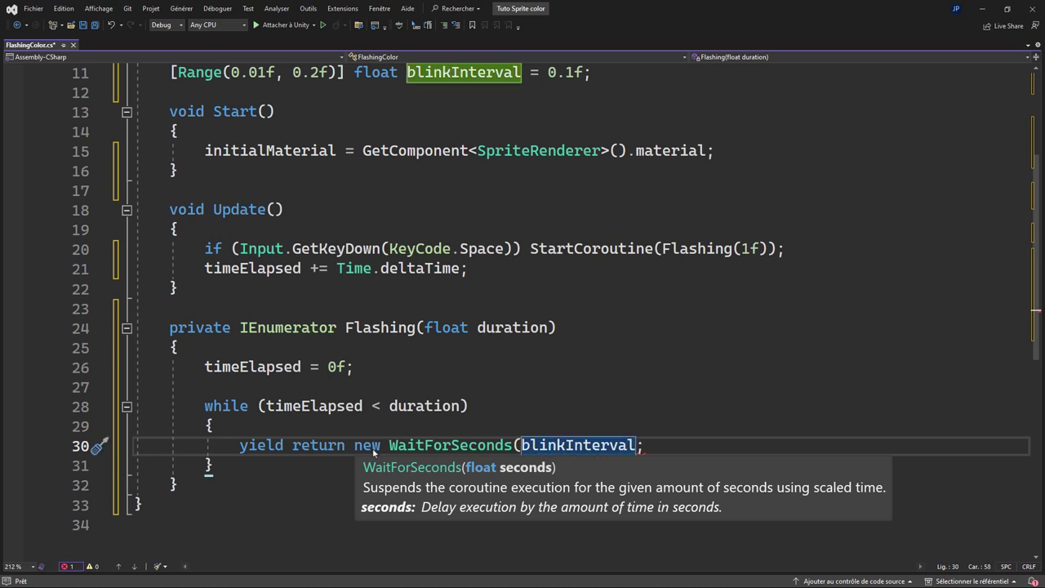
{"action": "type", "text": ")"}
{"action": "left_click", "coordinate": [661, 446]}
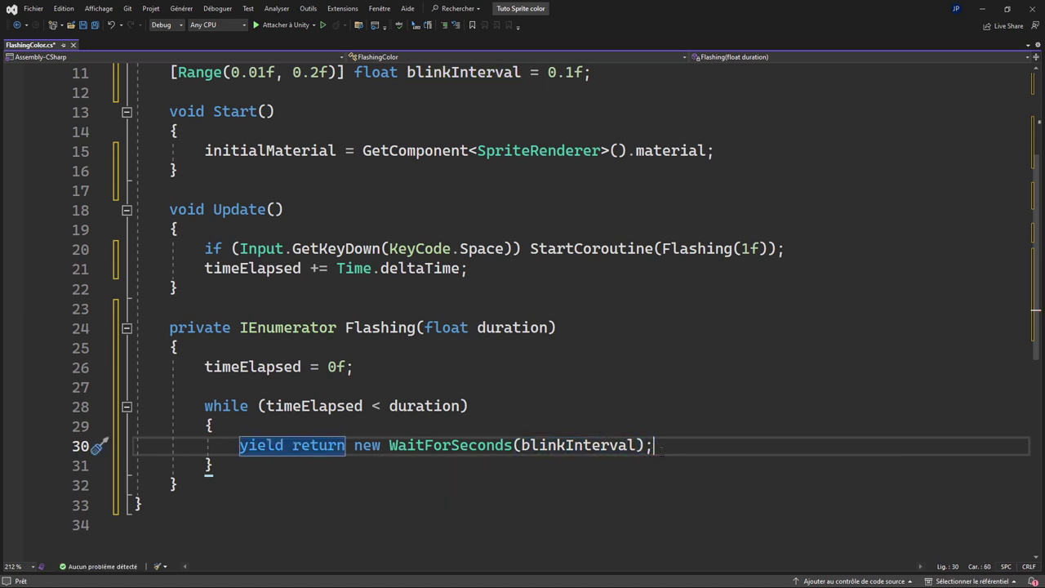
- After the wait, set GetComponent<SpriteRenderer>().material to colorMaterial
{"action": "key", "text": "Return"}
{"action": "type", "text": "Get"}
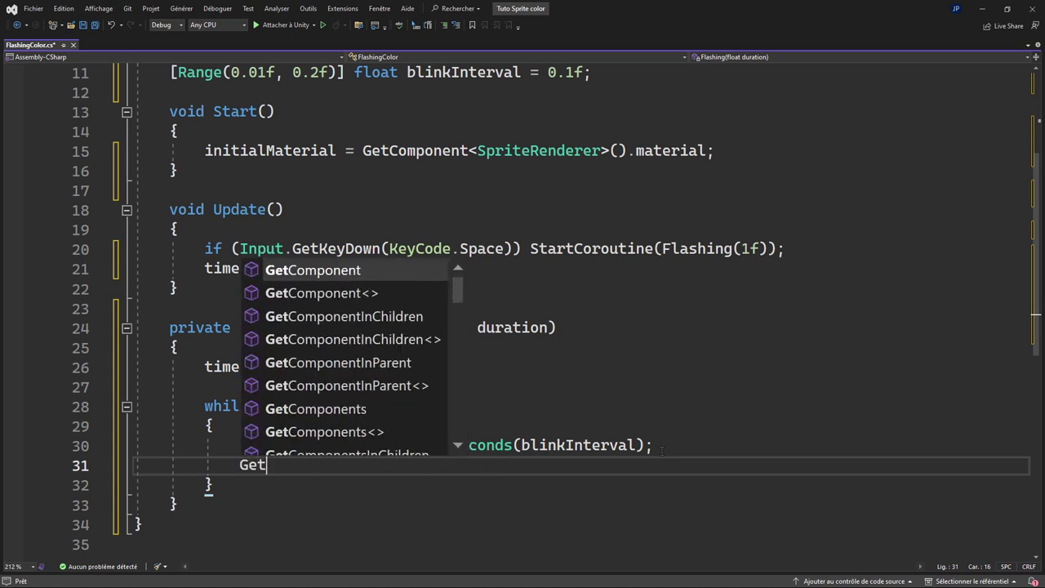
{"action": "key", "text": "Down"}
{"action": "key", "text": "Tab"}
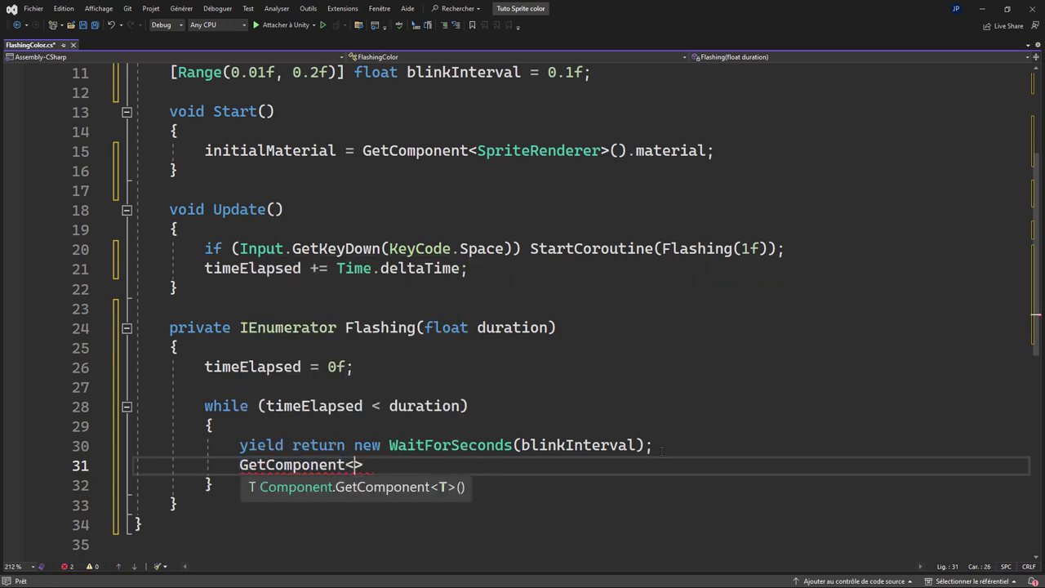
{"action": "type", "text": "sprite"}
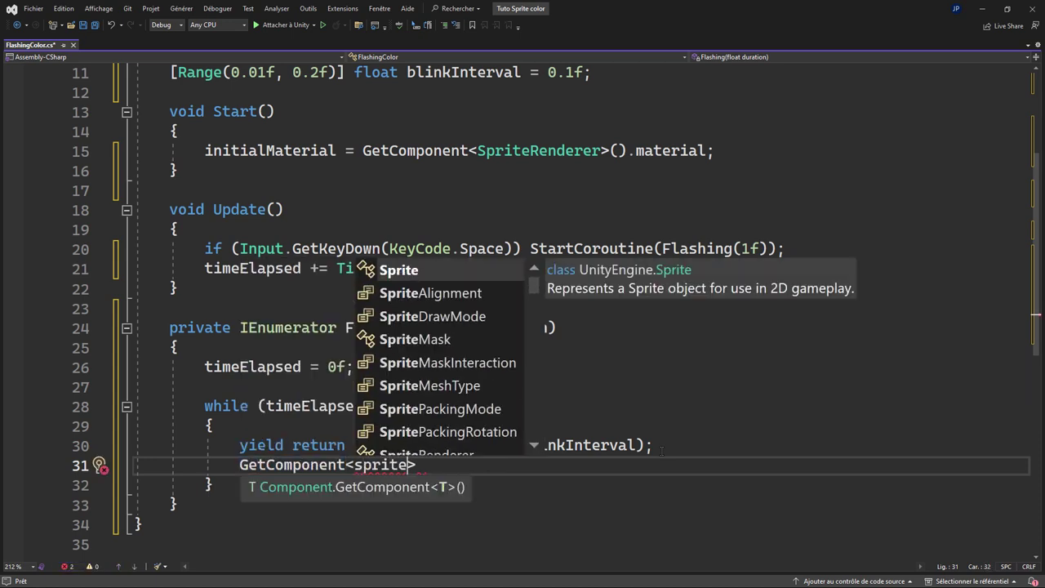
{"action": "type", "text": "re"}
{"action": "key", "text": "Tab"}
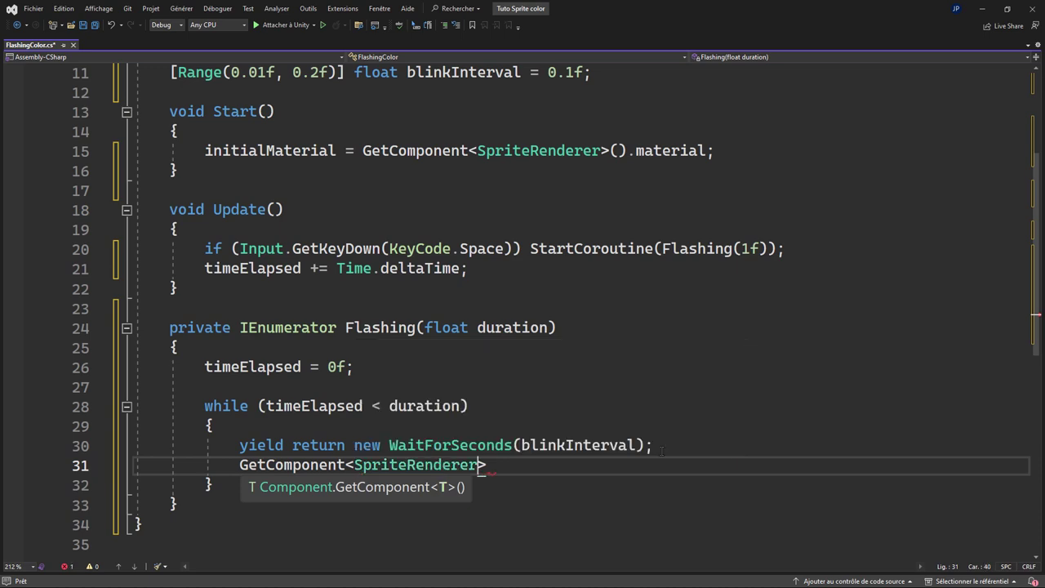
{"action": "key", "text": "Right"}
{"action": "type", "text": "()."}
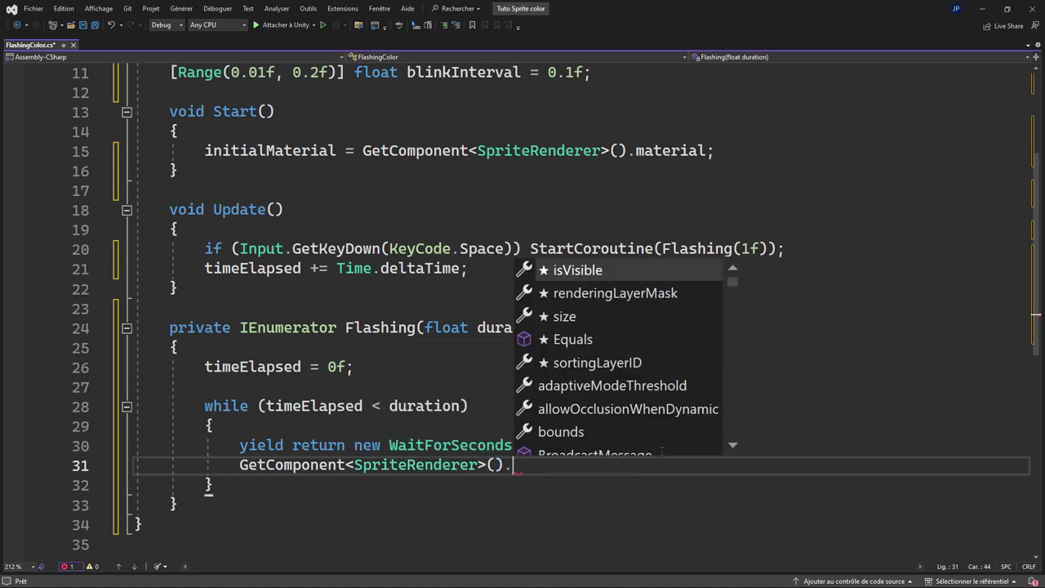
{"action": "type", "text": "ma"}
{"action": "key", "text": "Tab"}
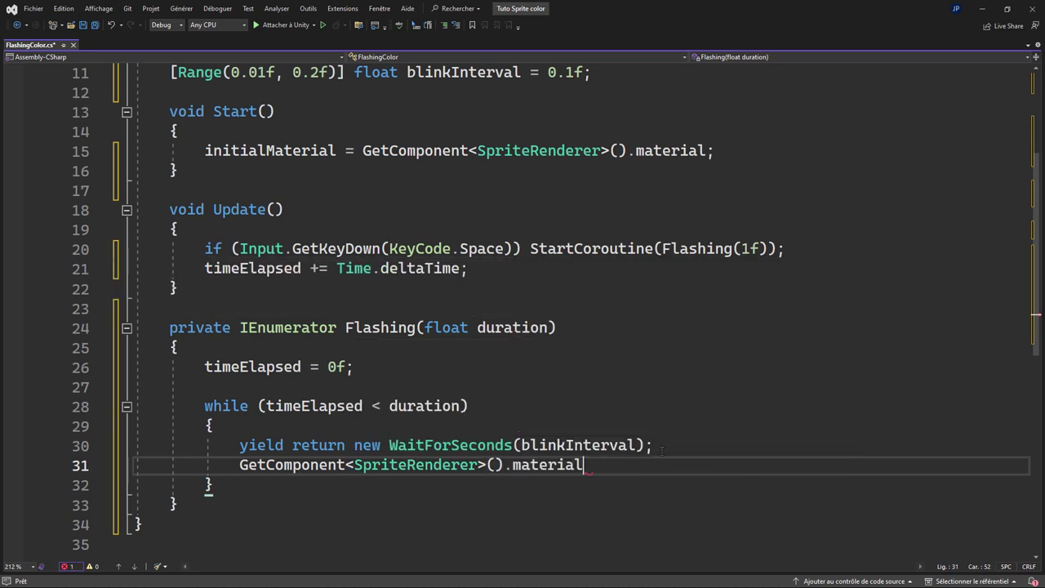
{"action": "type", "text": " = colo"}
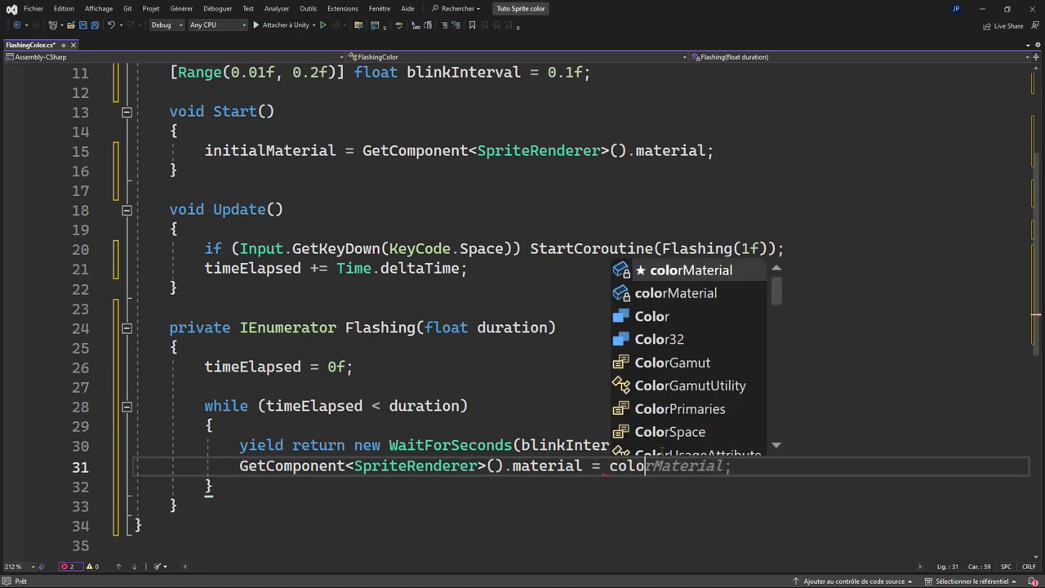
{"action": "key", "text": "Tab"}
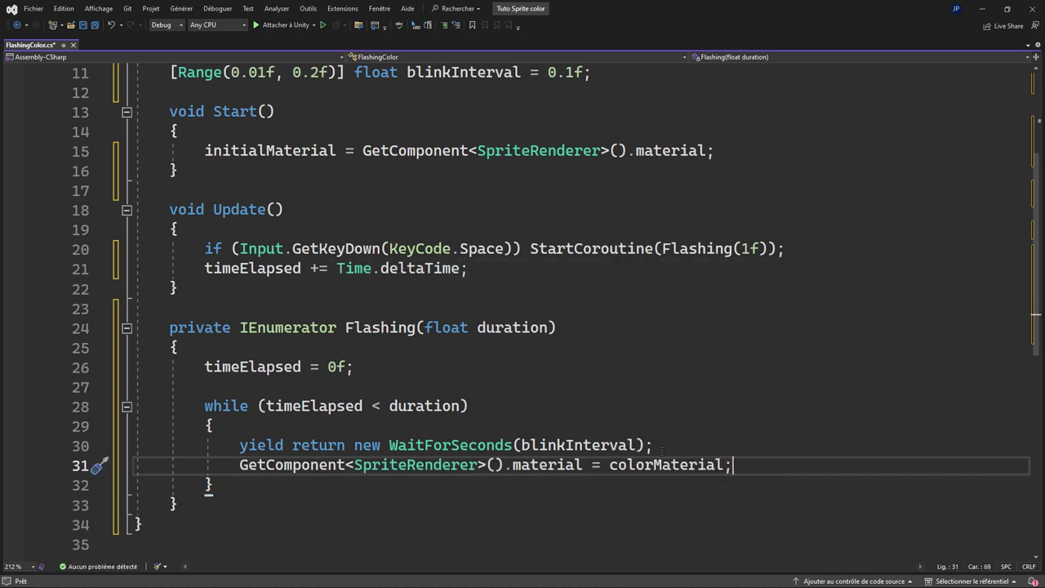
{"action": "key", "text": "Return"}
{"action": "left_click", "coordinate": [447, 546]}
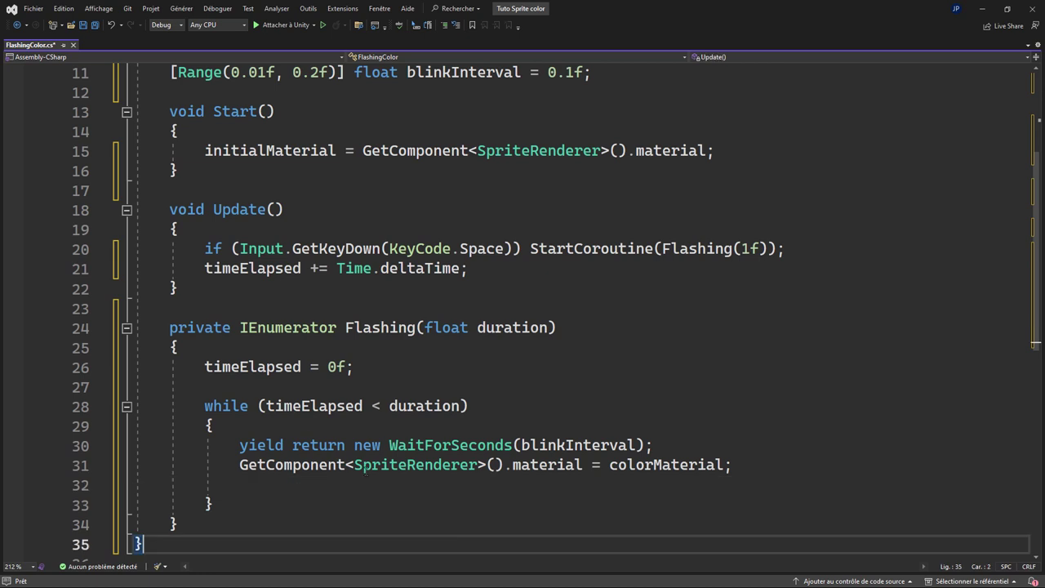
- Duplicate the wait and material lines, switching the copy to initialMaterial
{"action": "left_click_drag", "start_coordinate": [239, 446], "coordinate": [731, 473]}
{"action": "key", "text": "ctrl+c"}
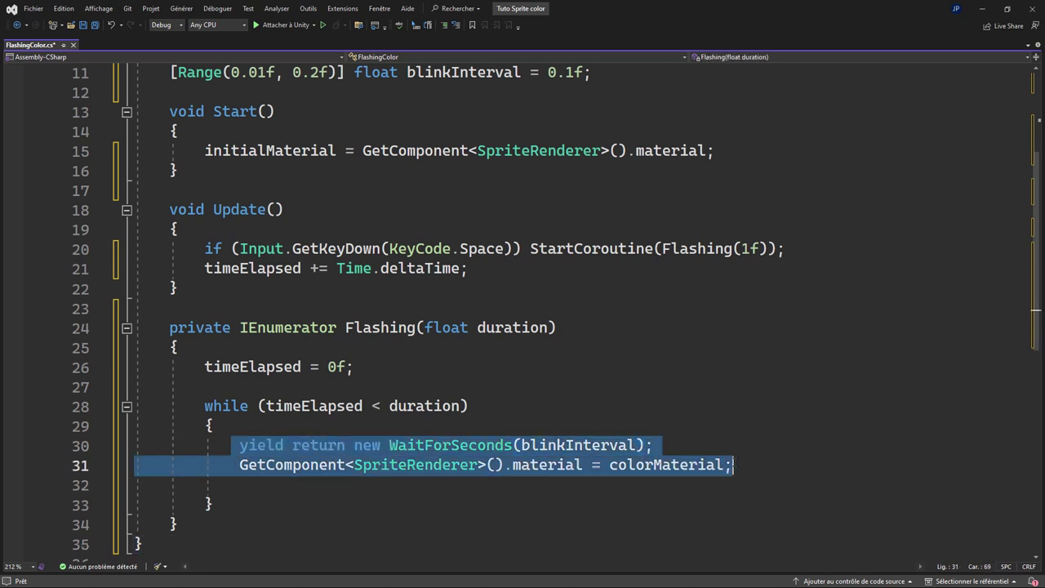
{"action": "left_click", "coordinate": [743, 470]}
{"action": "key", "text": "Return"}
{"action": "key", "text": "Return"}
{"action": "key", "text": "ctrl+v"}
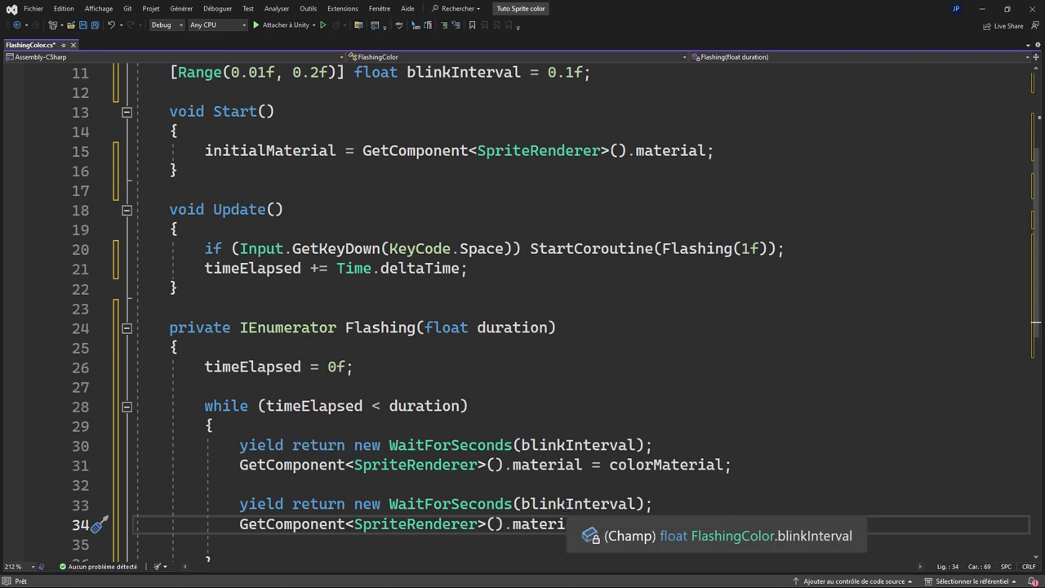
{"action": "double_click", "coordinate": [650, 529]}
{"action": "type", "text": "in"}
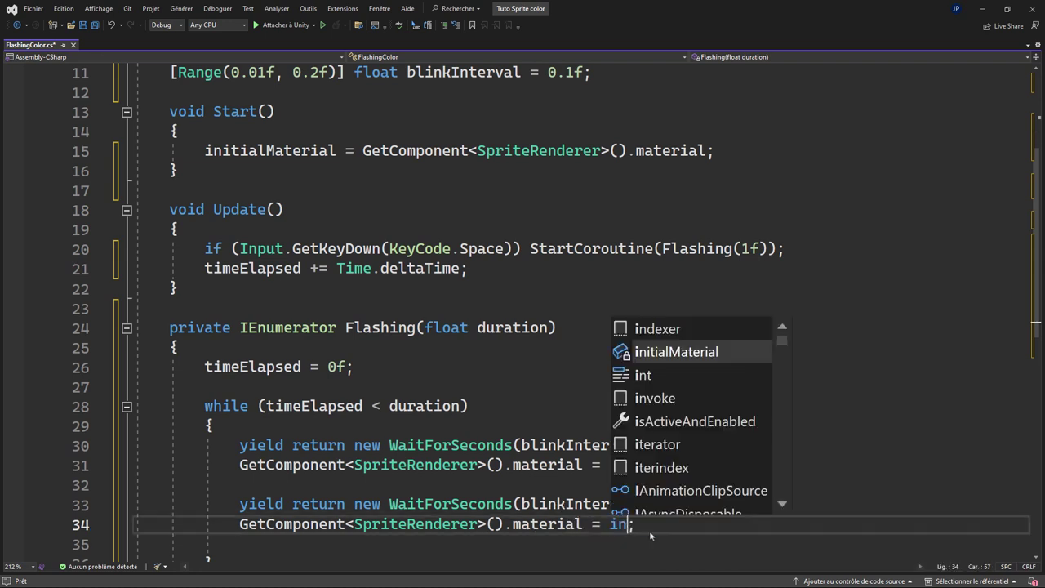
{"action": "type", "text": "i"}
{"action": "key", "text": "Tab"}
{"action": "key", "text": "End"}
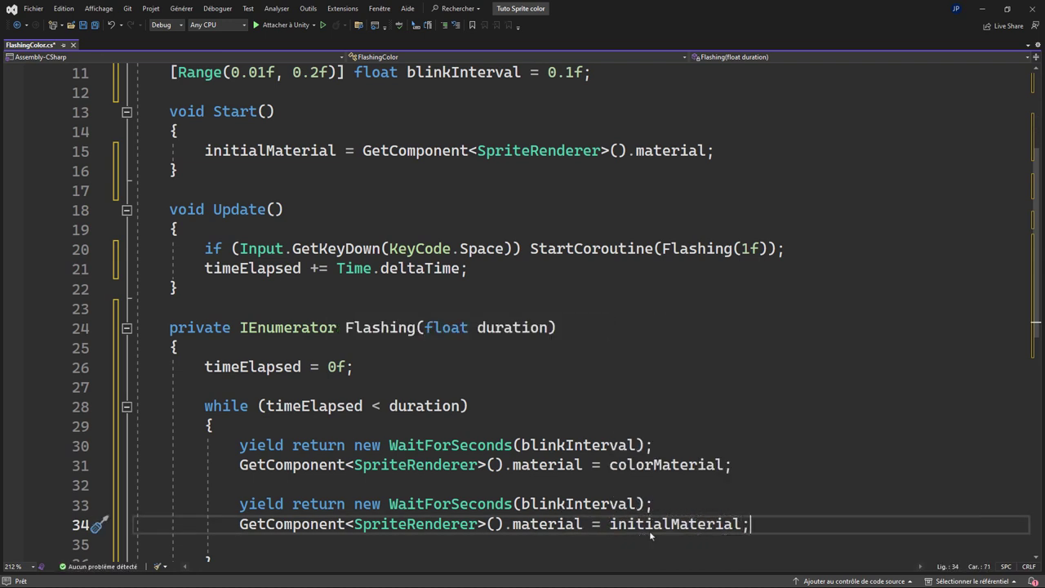
- Add timeElapsed += Time.deltaTime to the loop and save FlashingColor.cs
{"action": "key", "text": "Return"}
{"action": "key", "text": "Return"}
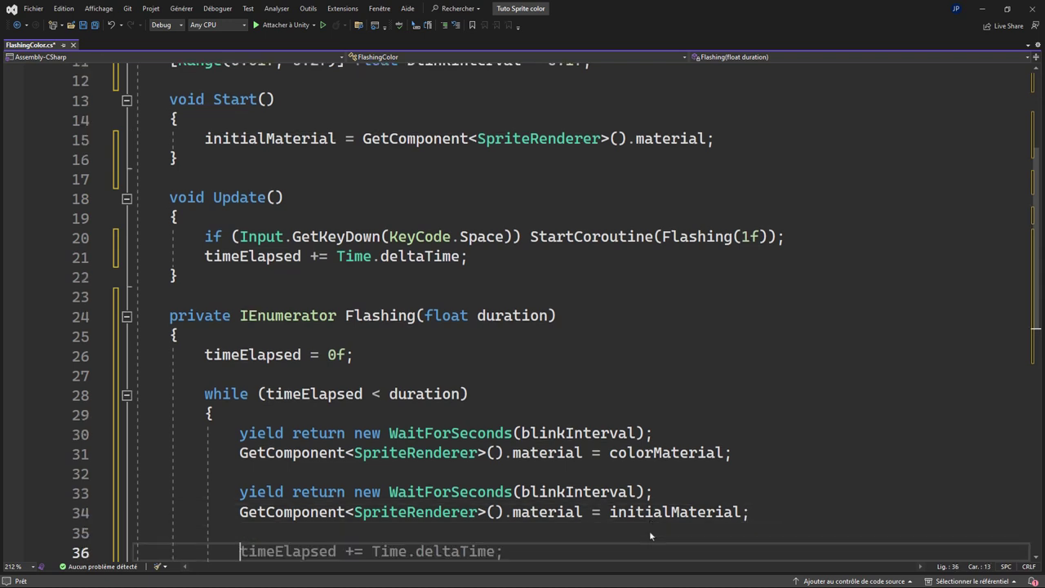
{"action": "scroll", "coordinate": [720, 382], "scroll_direction": "down", "scroll_amount": 1}
{"action": "key", "text": "Tab"}
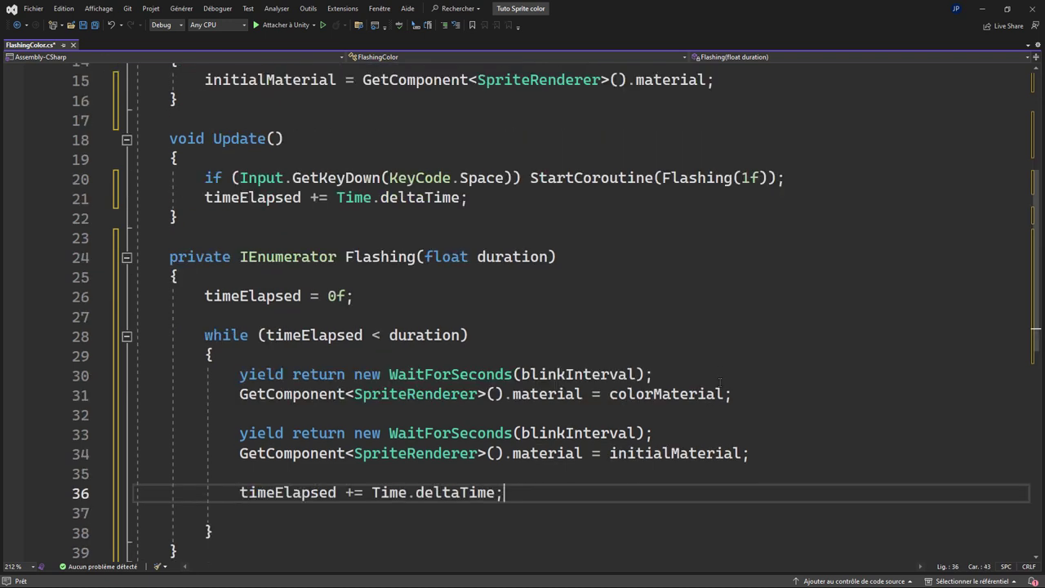
{"action": "key", "text": "Down"}
{"action": "key", "text": "Down"}
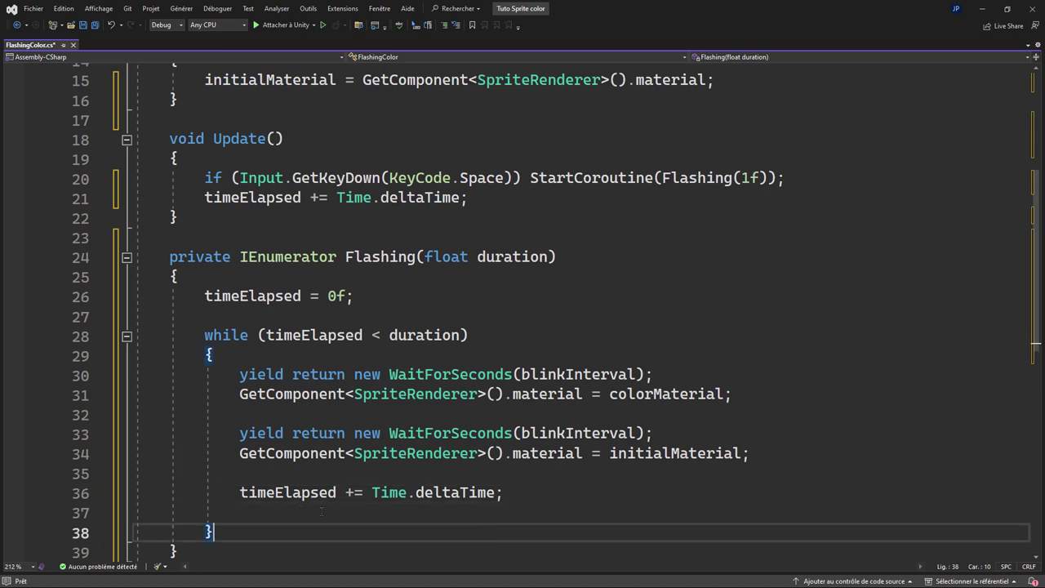
{"action": "key", "text": "ctrl+s"}
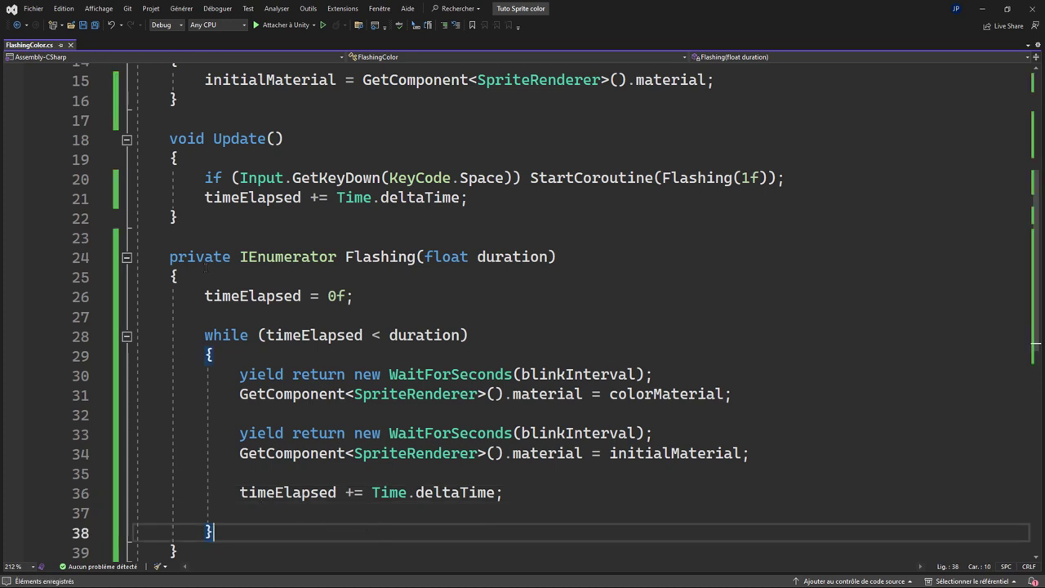
- Delete the duplicate timeElapsed += Time.deltaTime line inside the while loop
{"action": "left_click_drag", "start_coordinate": [201, 198], "coordinate": [470, 197]}
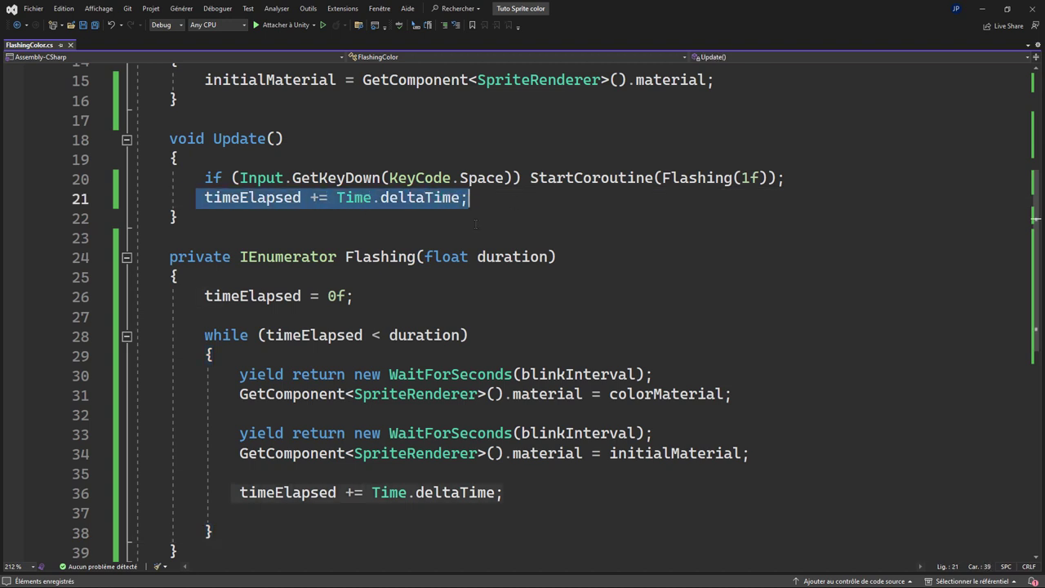
{"action": "left_click", "coordinate": [207, 511]}
{"action": "left_click_drag", "start_coordinate": [239, 492], "coordinate": [504, 492]}
{"action": "key", "text": "BackSpace"}
- Remove the leftover blank lines below the initialMaterial line
{"action": "left_click", "coordinate": [759, 458]}
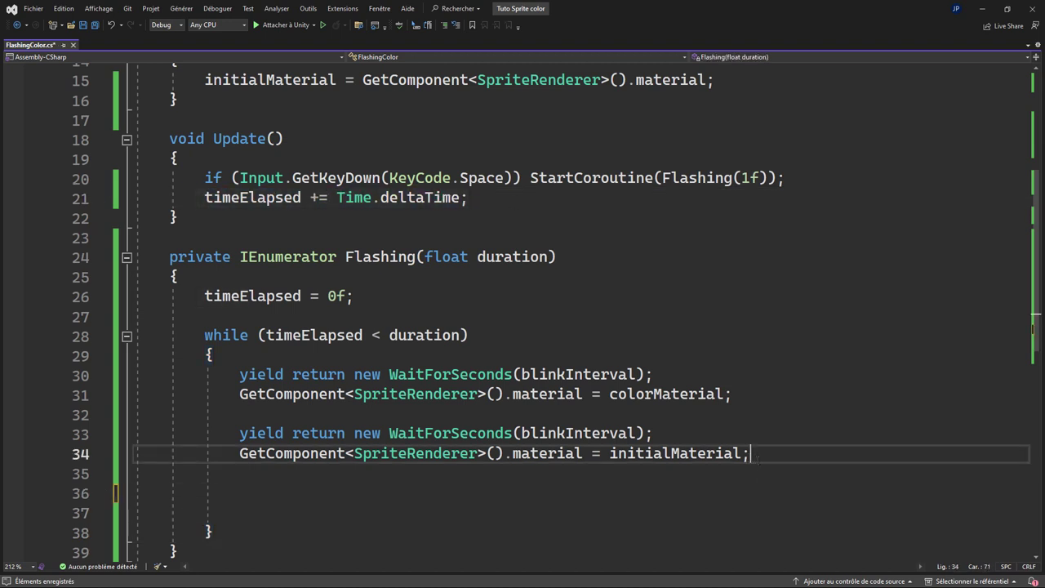
{"action": "key", "text": "Delete"}
{"action": "key", "text": "Delete"}
{"action": "left_click_drag", "start_coordinate": [760, 453], "coordinate": [240, 473]}
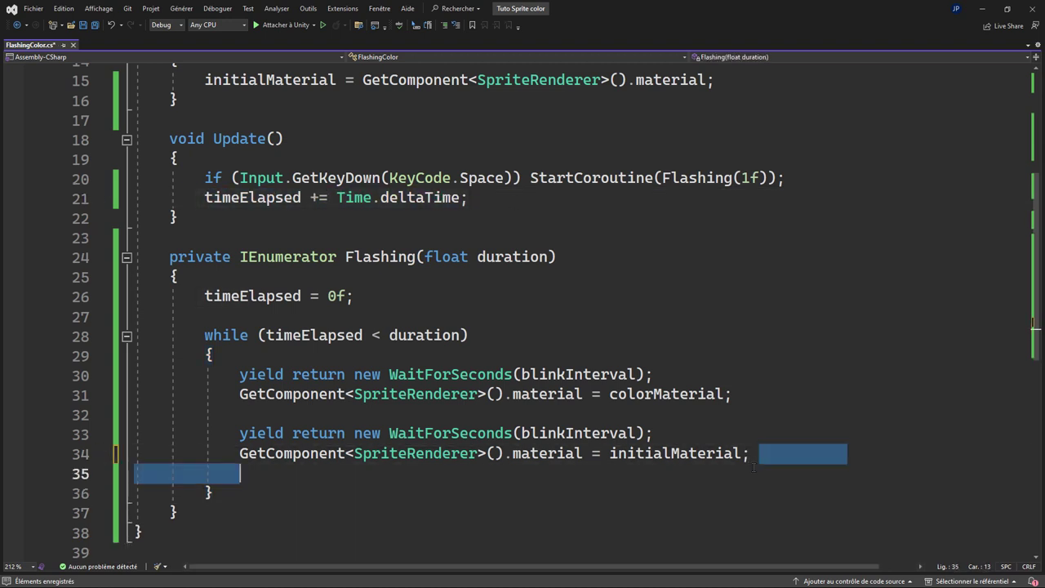
{"action": "key", "text": "BackSpace"}
{"action": "left_click", "coordinate": [655, 512]}
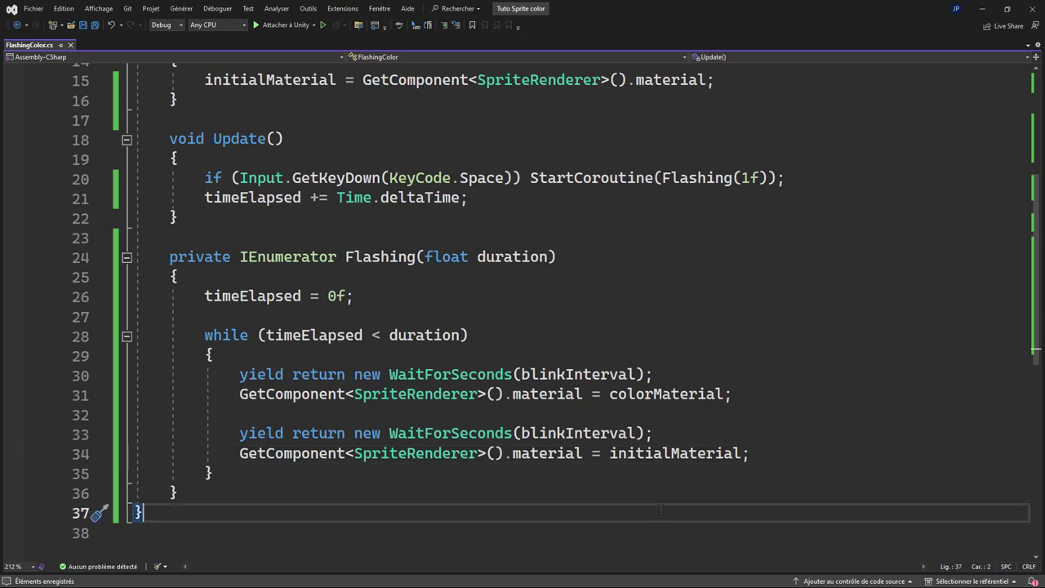
{"action": "scroll", "coordinate": [661, 510], "scroll_direction": "up", "scroll_amount": 5}
{"action": "key", "text": "ctrl+z"}
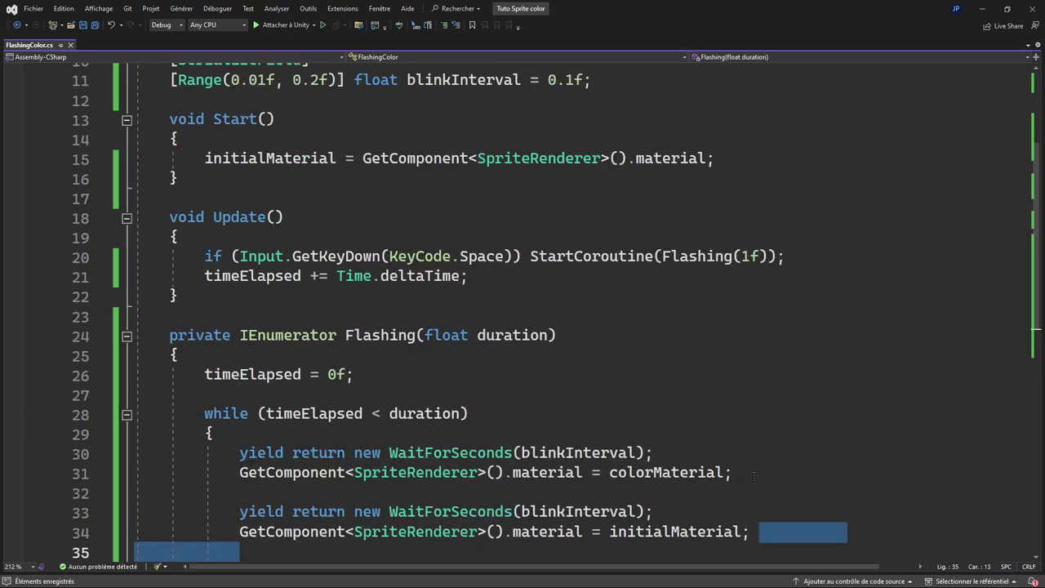
{"action": "scroll", "coordinate": [752, 468], "scroll_direction": "down", "scroll_amount": 2}
{"action": "left_click", "coordinate": [724, 474]}
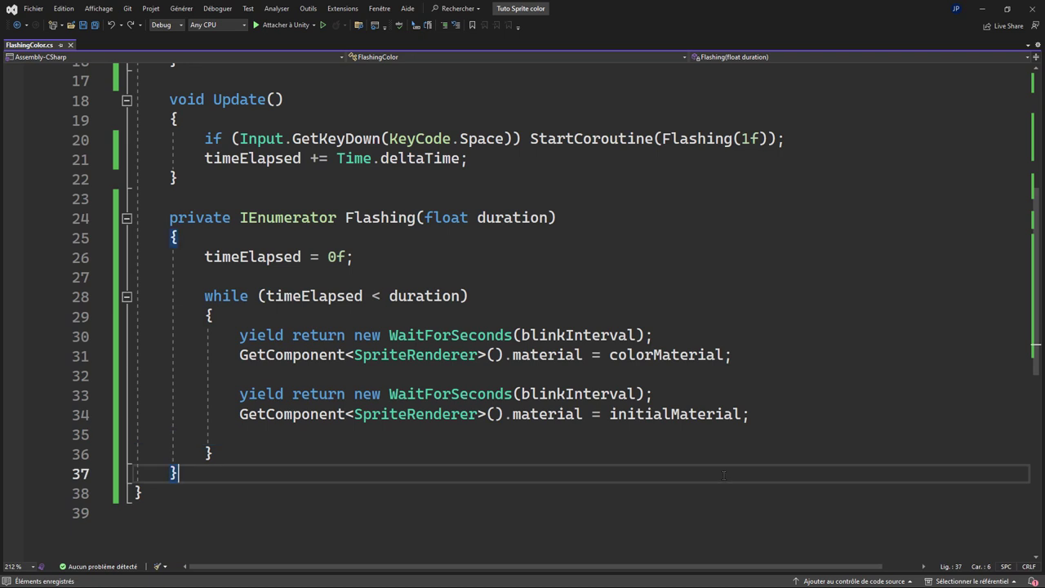
{"action": "left_click", "coordinate": [769, 421]}
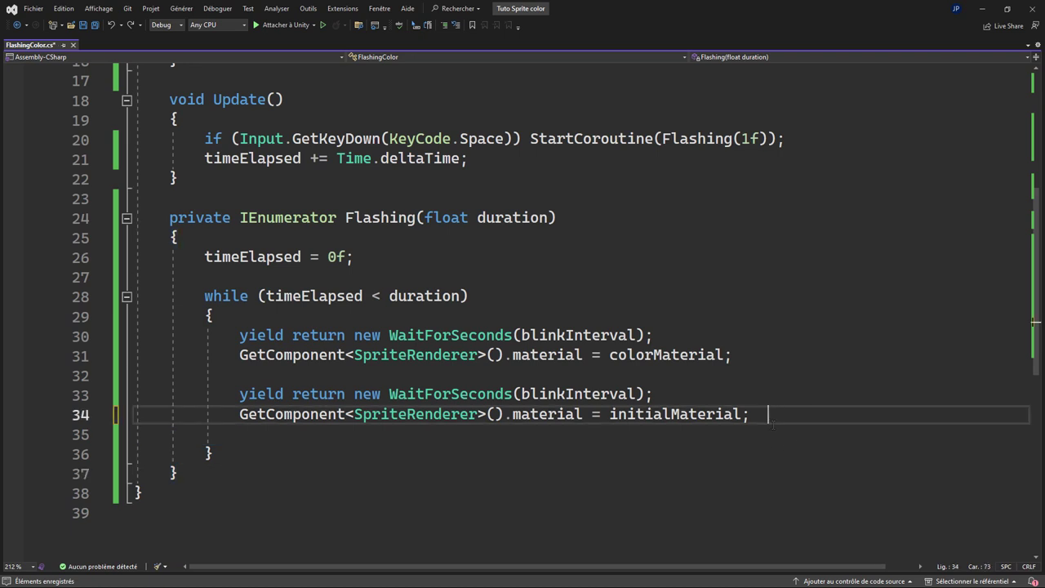
{"action": "left_click_drag", "start_coordinate": [759, 419], "coordinate": [759, 437]}
{"action": "key", "text": "Delete"}
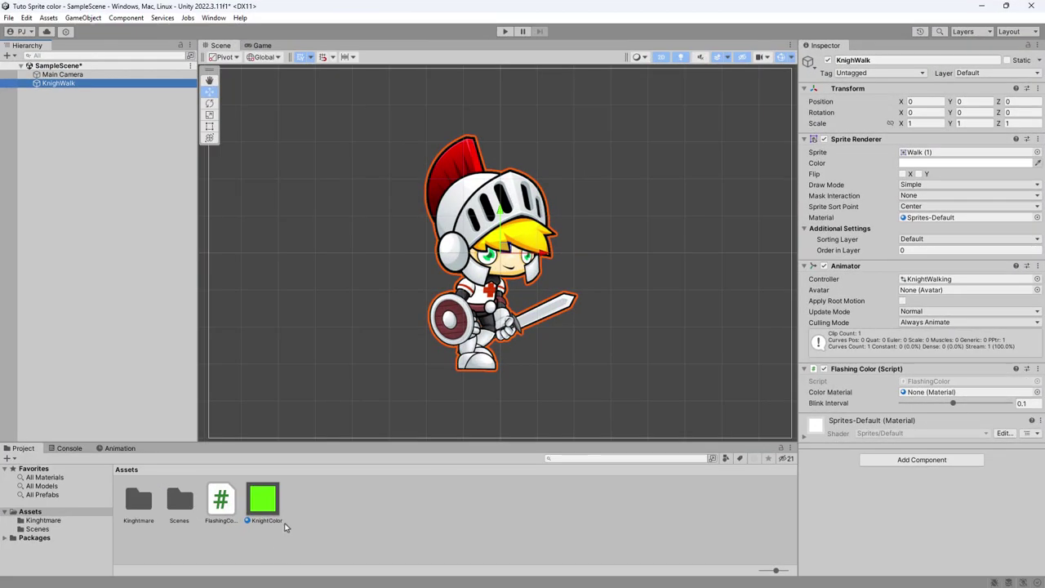
- Assign KnightColor as Color Material, enter Play mode, and set Blink Interval to 0.033
{"action": "left_click", "coordinate": [264, 508]}
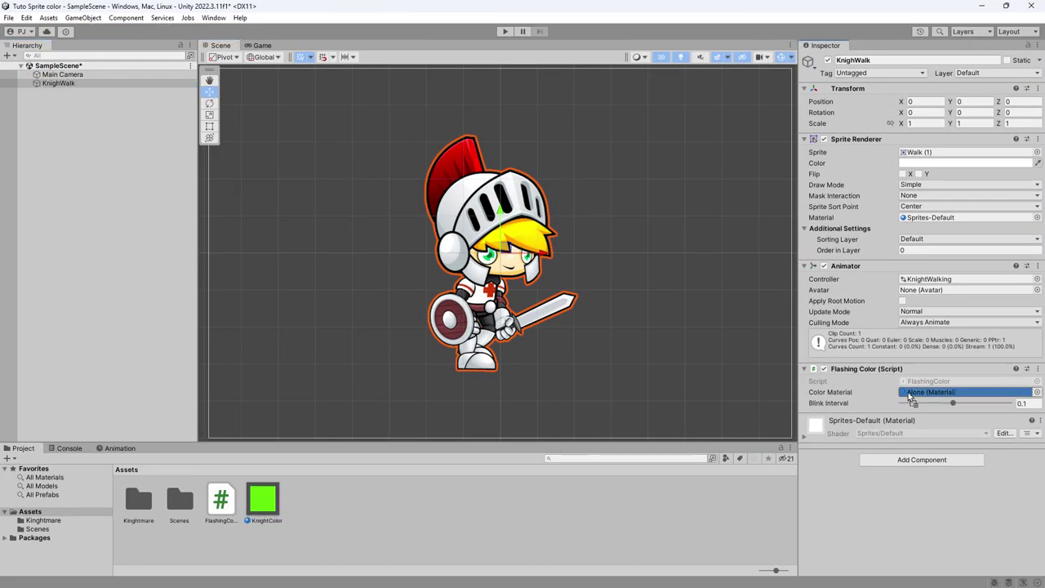
{"action": "left_click_drag", "start_coordinate": [909, 391], "coordinate": [908, 392]}
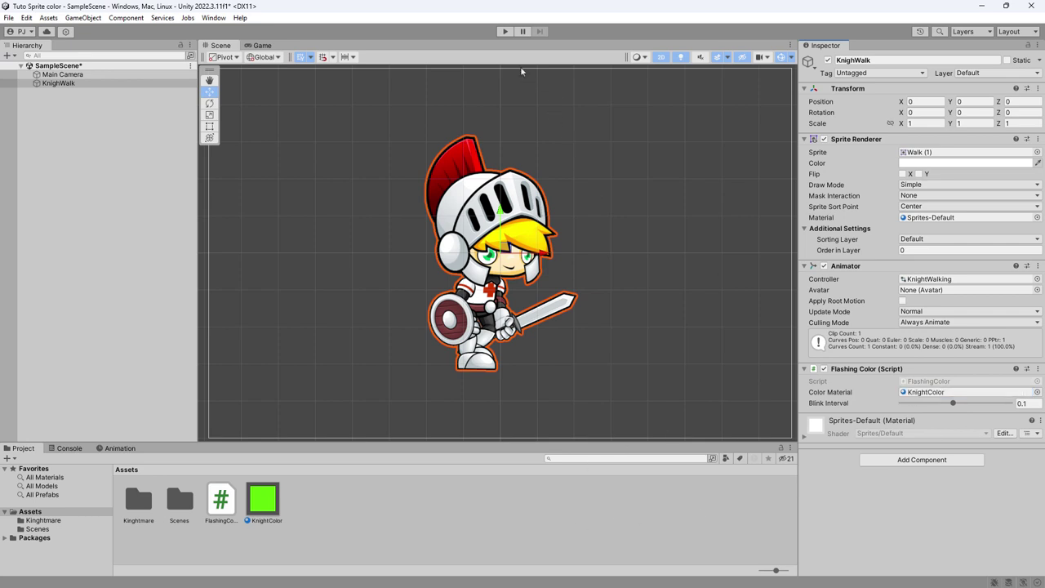
{"action": "left_click", "coordinate": [504, 32]}
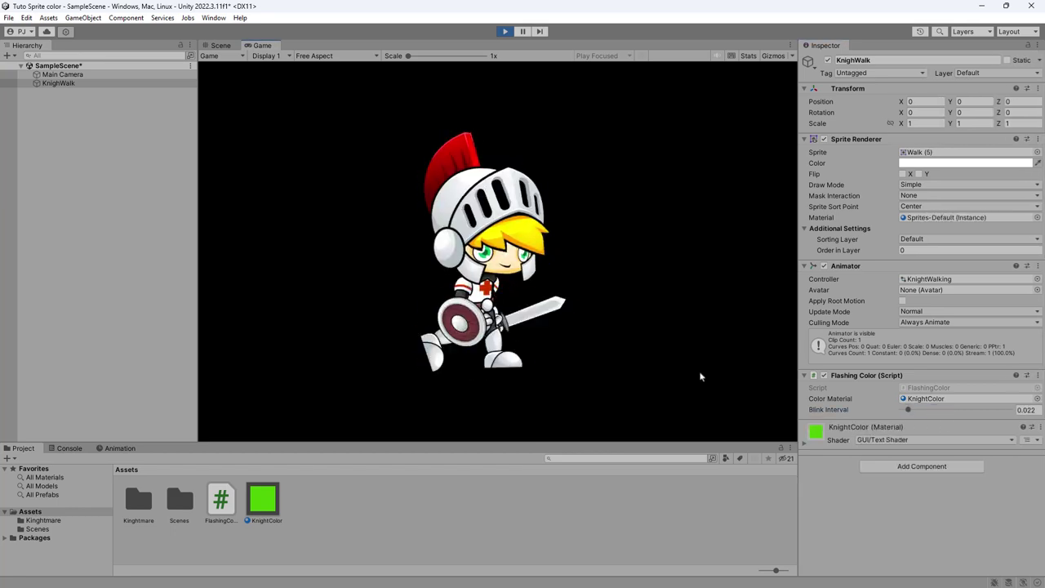
{"action": "left_click_drag", "start_coordinate": [907, 410], "coordinate": [914, 411]}
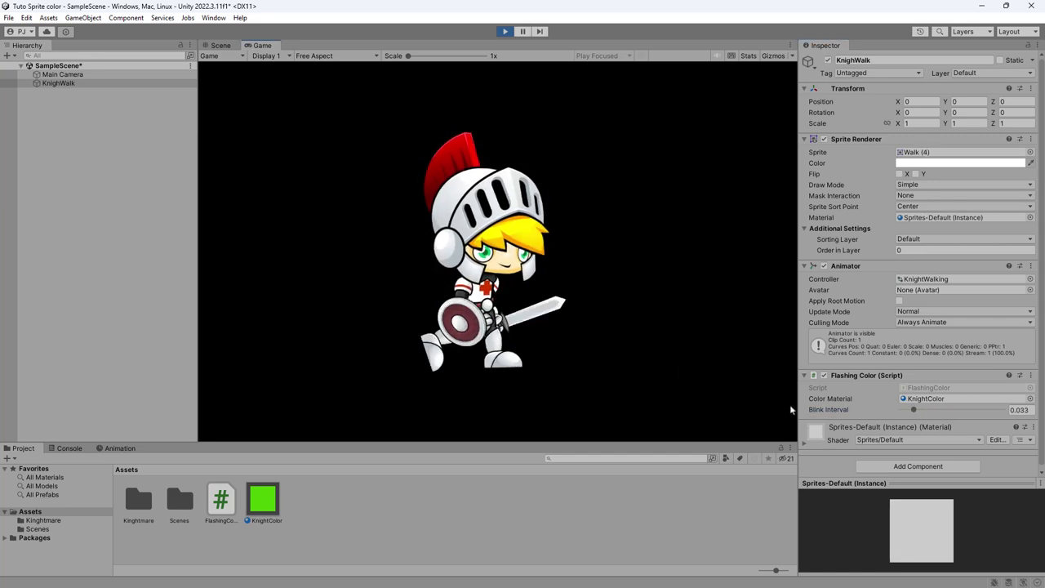
- Change the KnightColor material's Text Color from green to red
{"action": "left_click", "coordinate": [263, 500]}
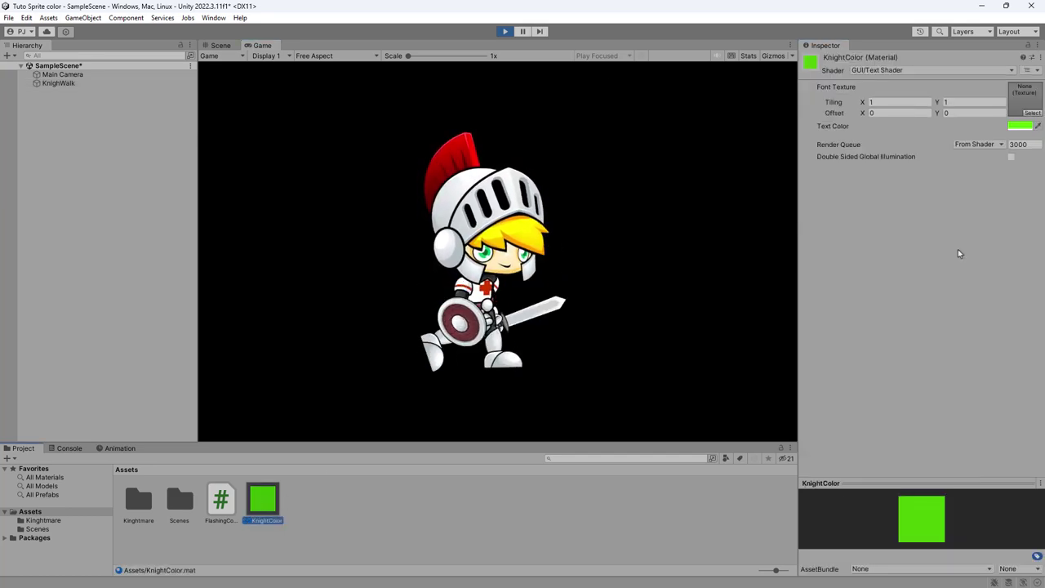
{"action": "left_click", "coordinate": [1013, 127]}
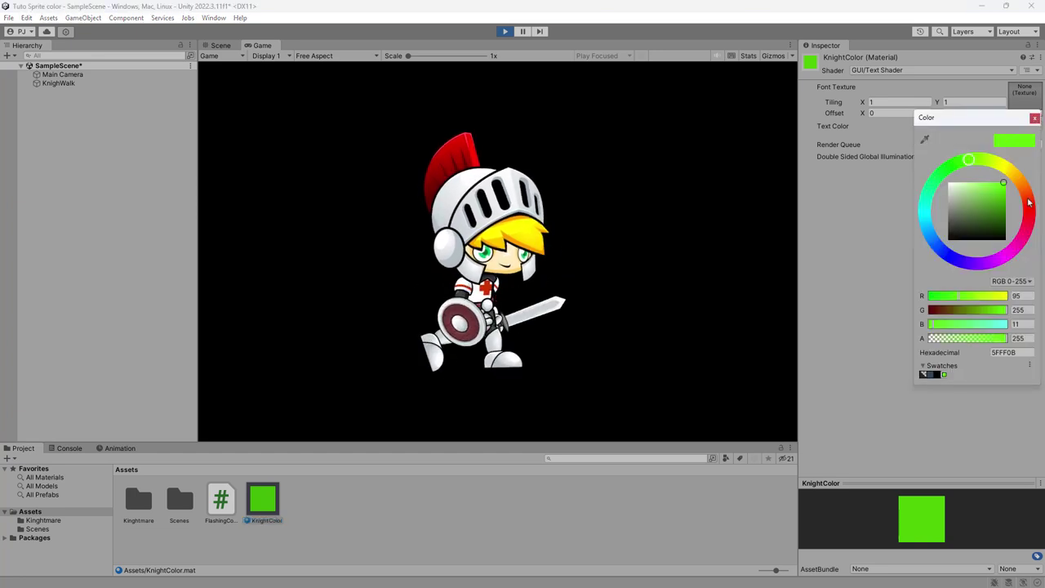
{"action": "left_click", "coordinate": [1027, 198]}
{"action": "left_click", "coordinate": [784, 269]}
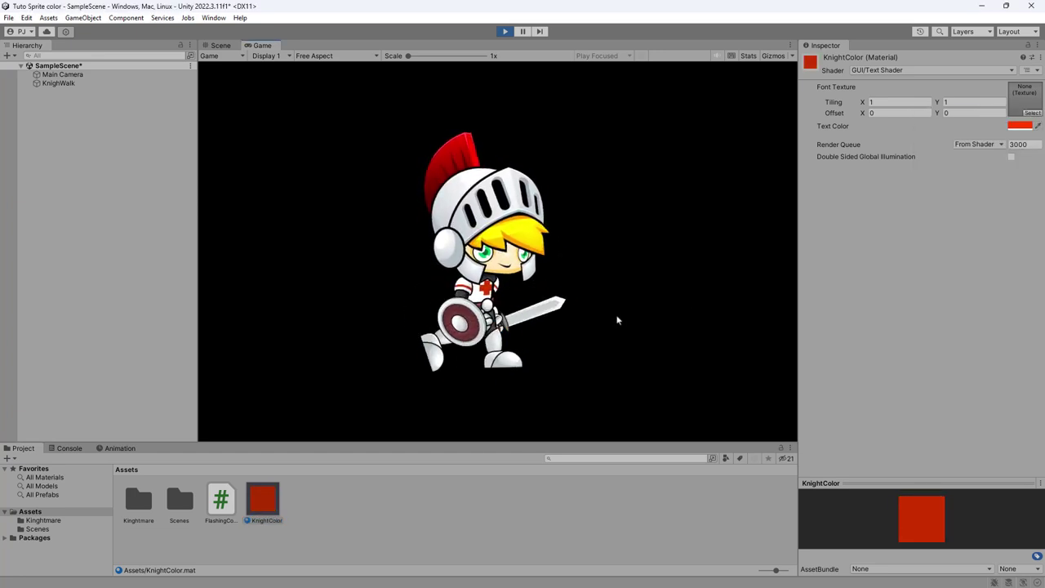
- Deepen KnightColor's Text Color to the red FF001F
{"action": "left_click", "coordinate": [1020, 126]}
{"action": "left_click", "coordinate": [1003, 183]}
{"action": "left_click_drag", "start_coordinate": [1027, 193], "coordinate": [1029, 213]}
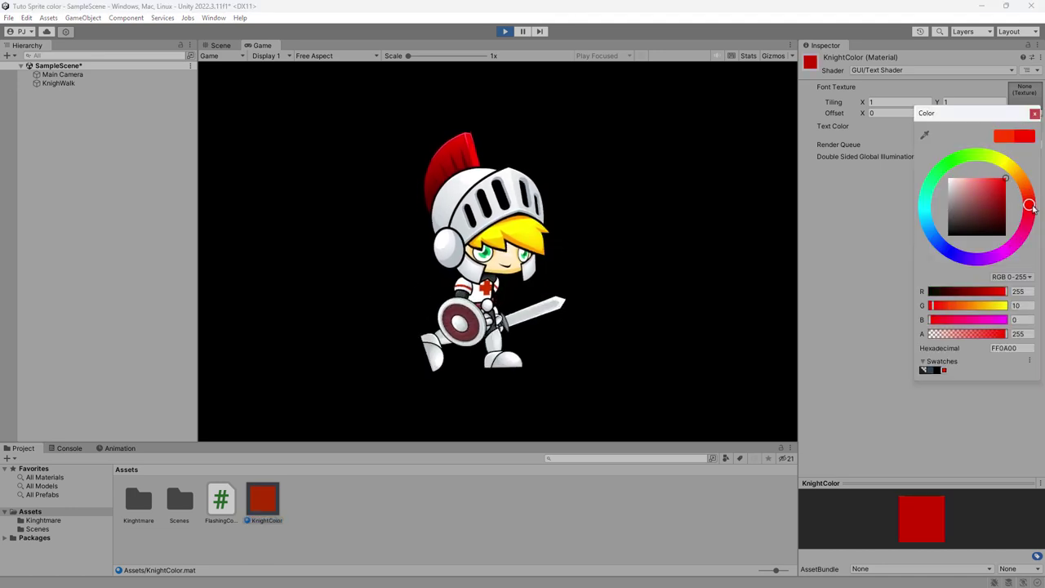
{"action": "left_click", "coordinate": [594, 337]}
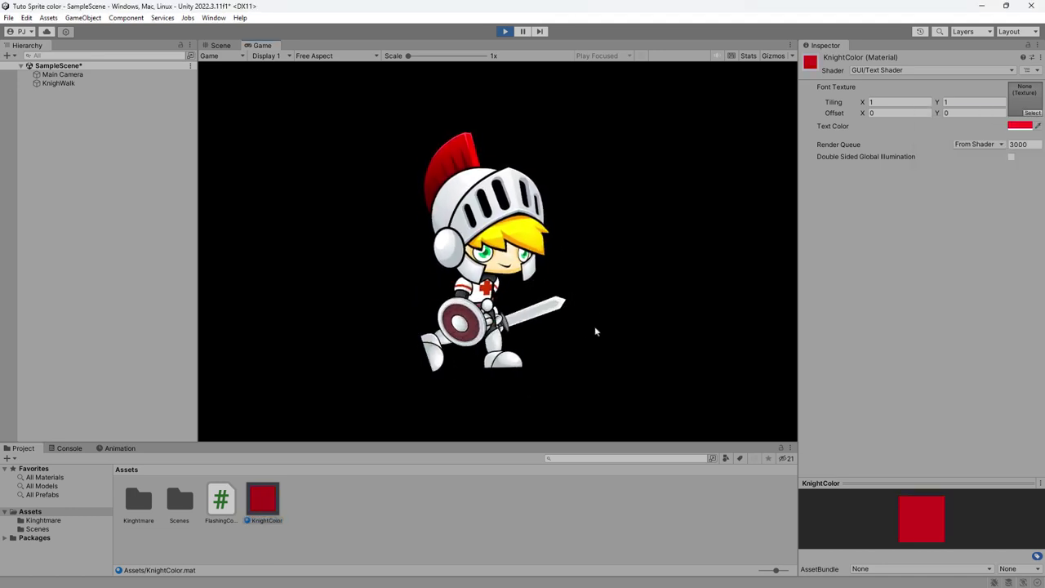
- Make the Text Color bright cyan 1AE0FF, then reselect KnighWalk
{"action": "left_click", "coordinate": [1020, 125]}
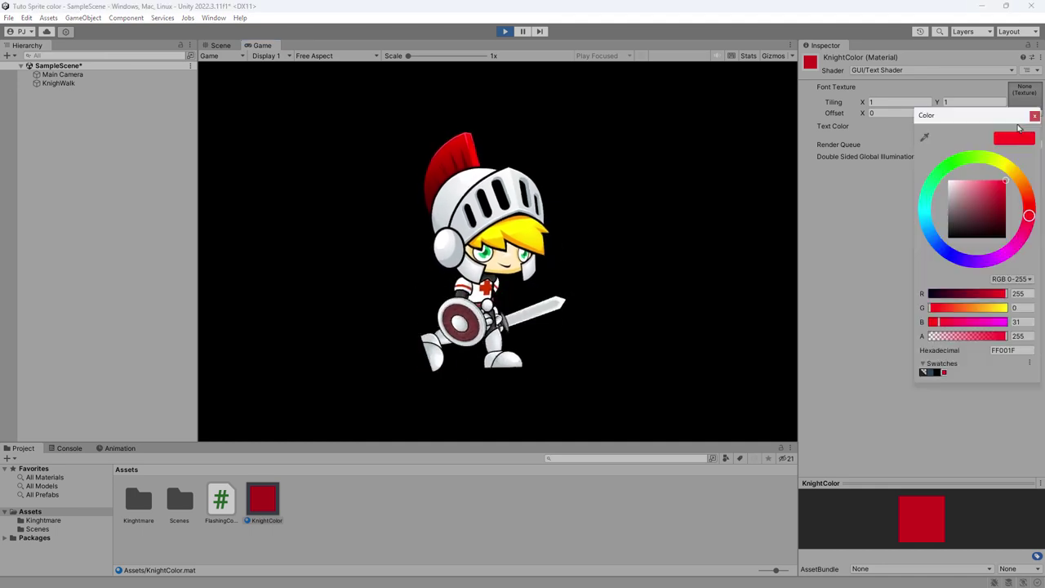
{"action": "left_click", "coordinate": [925, 217]}
{"action": "left_click", "coordinate": [984, 211]}
{"action": "left_click_drag", "start_coordinate": [984, 212], "coordinate": [1001, 181]}
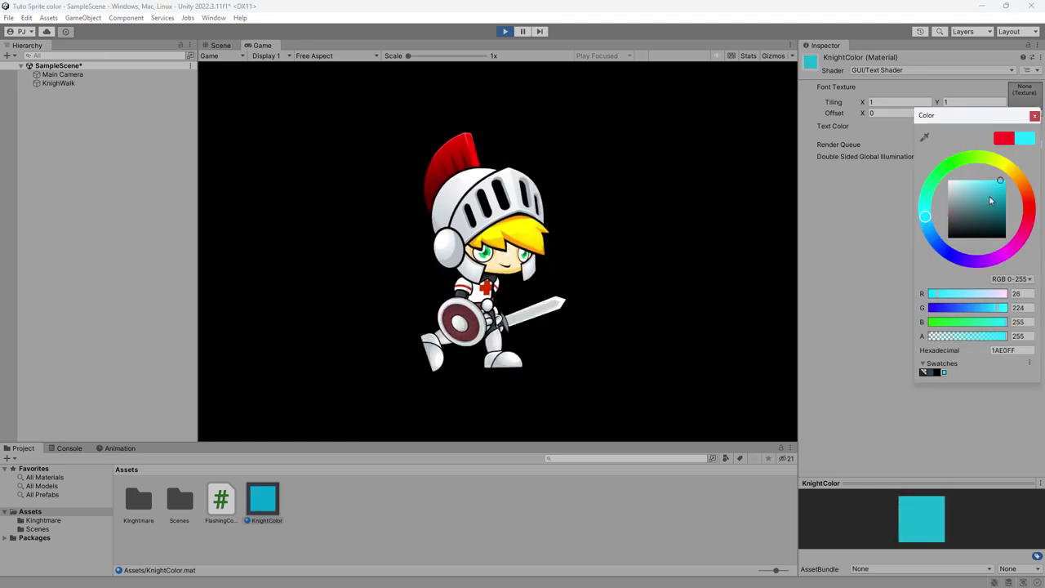
{"action": "left_click", "coordinate": [675, 319]}
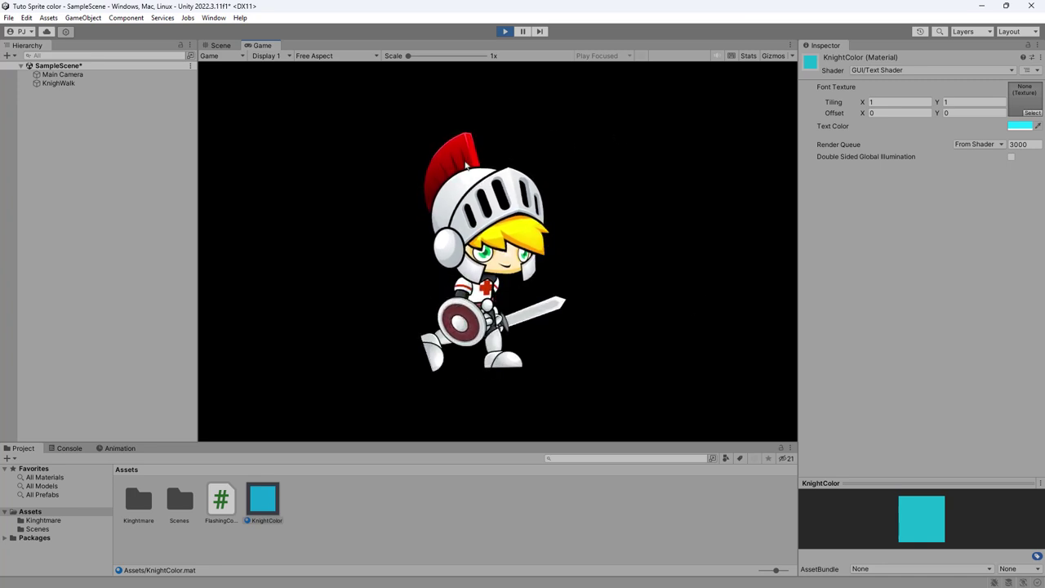
{"action": "left_click", "coordinate": [68, 83]}
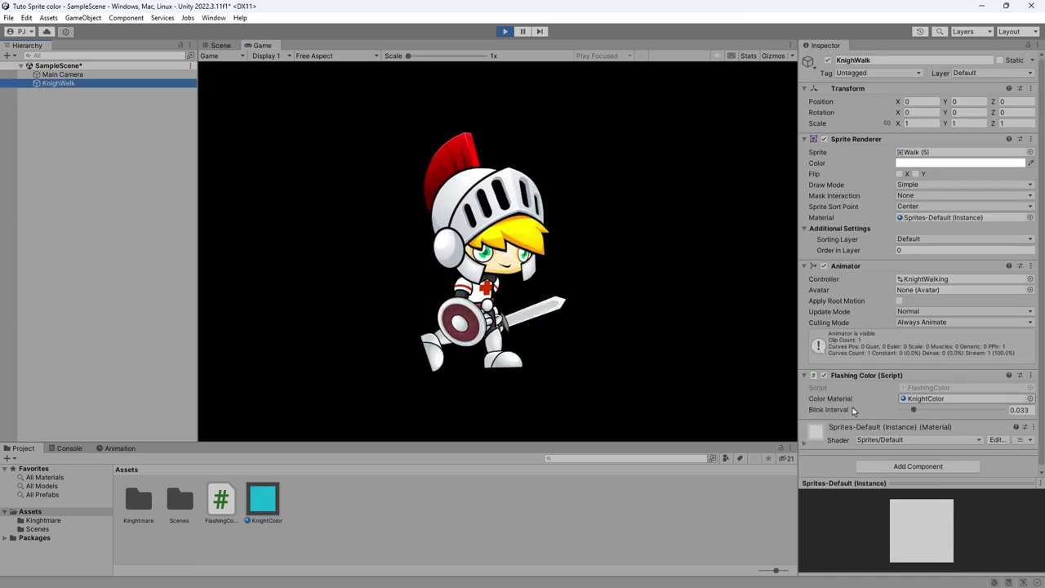
- Set Blink Interval to 0.073 and give KnightColor the Text Color red FF2600
{"action": "left_click_drag", "start_coordinate": [916, 413], "coordinate": [943, 410]}
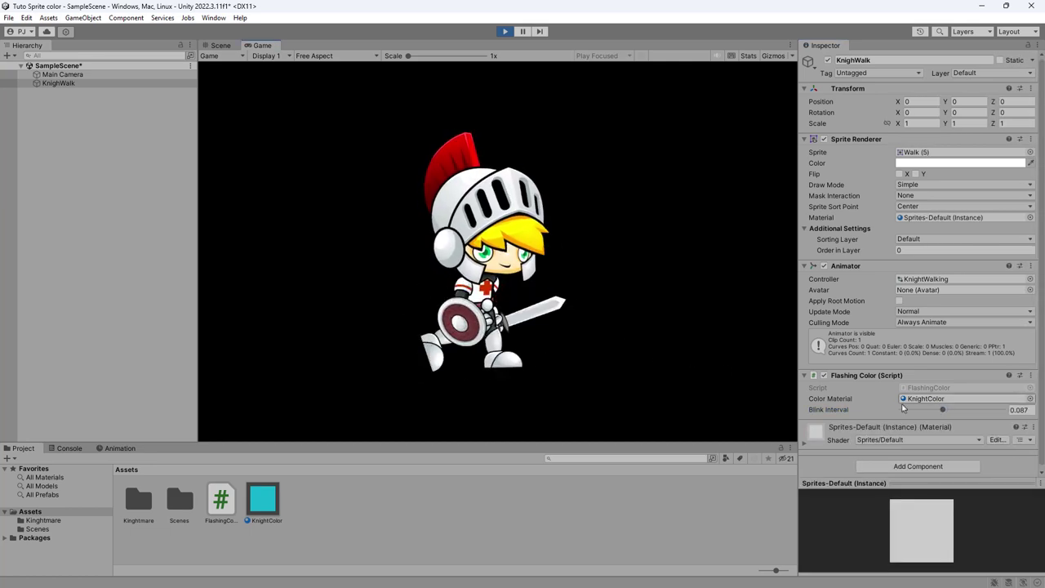
{"action": "left_click_drag", "start_coordinate": [942, 410], "coordinate": [935, 409]}
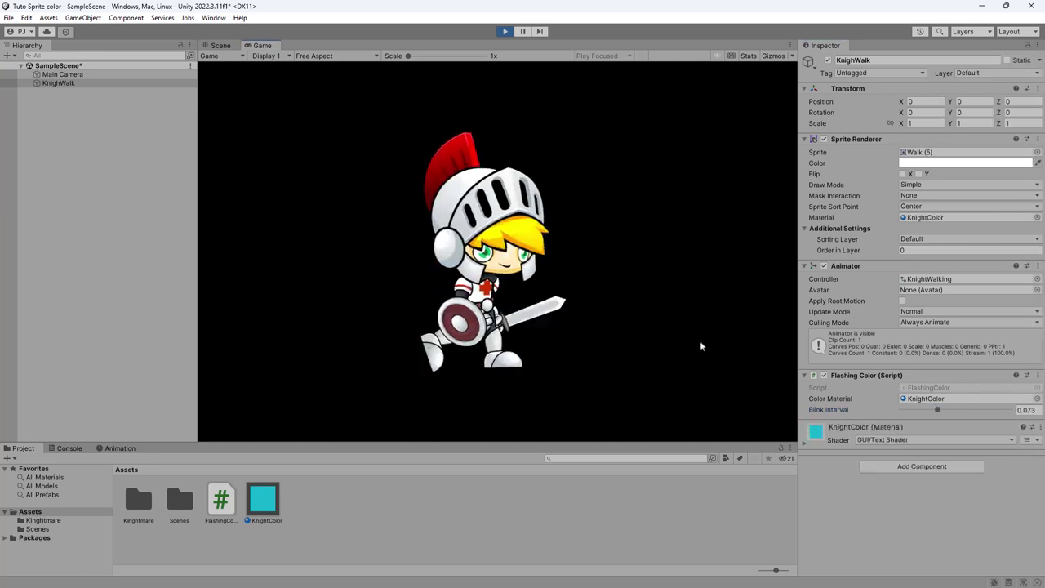
{"action": "left_click", "coordinate": [263, 500]}
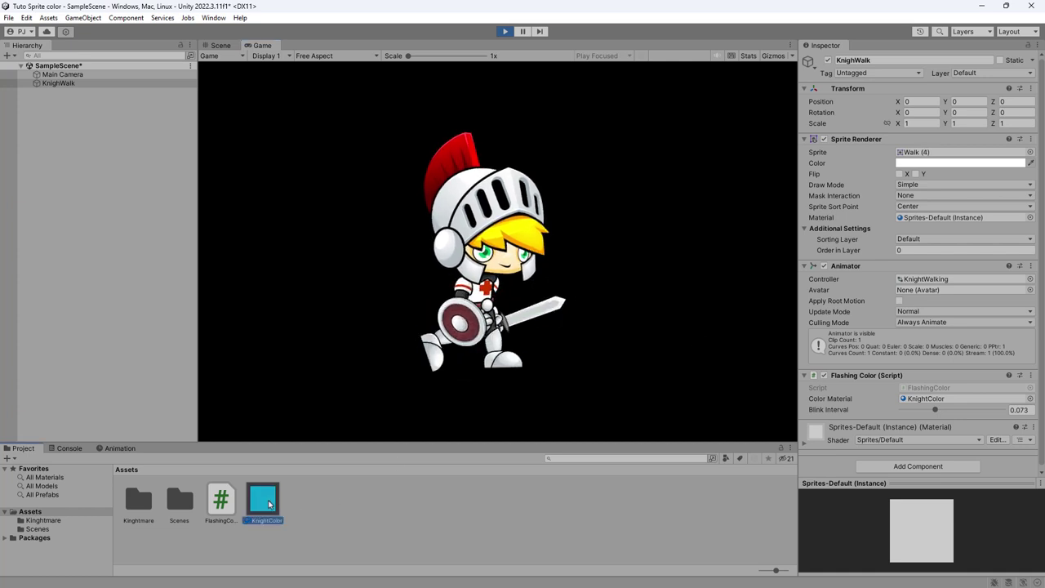
{"action": "left_click", "coordinate": [1021, 125]}
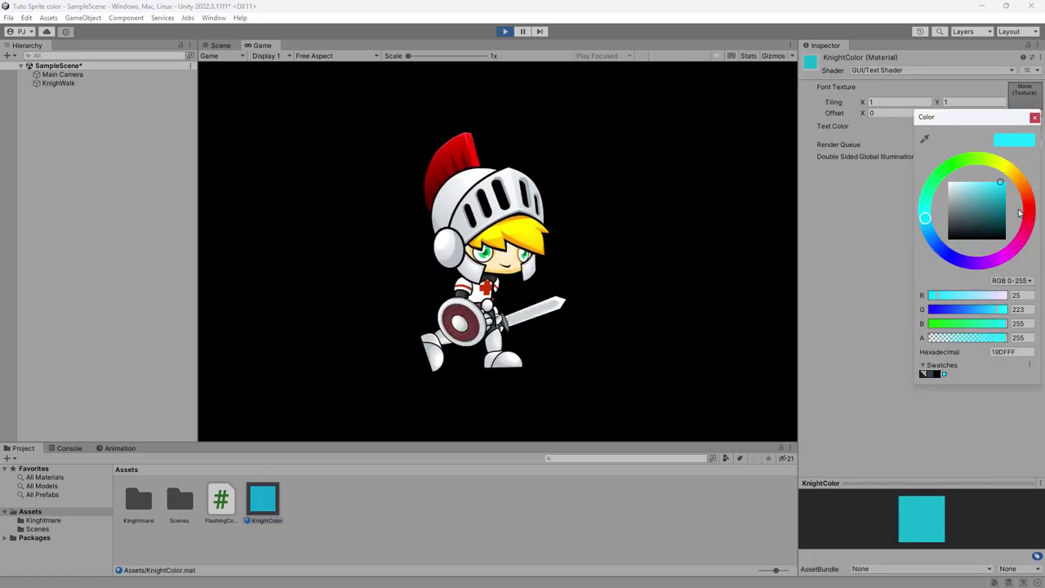
{"action": "left_click", "coordinate": [1028, 203]}
{"action": "left_click_drag", "start_coordinate": [996, 209], "coordinate": [1006, 181]}
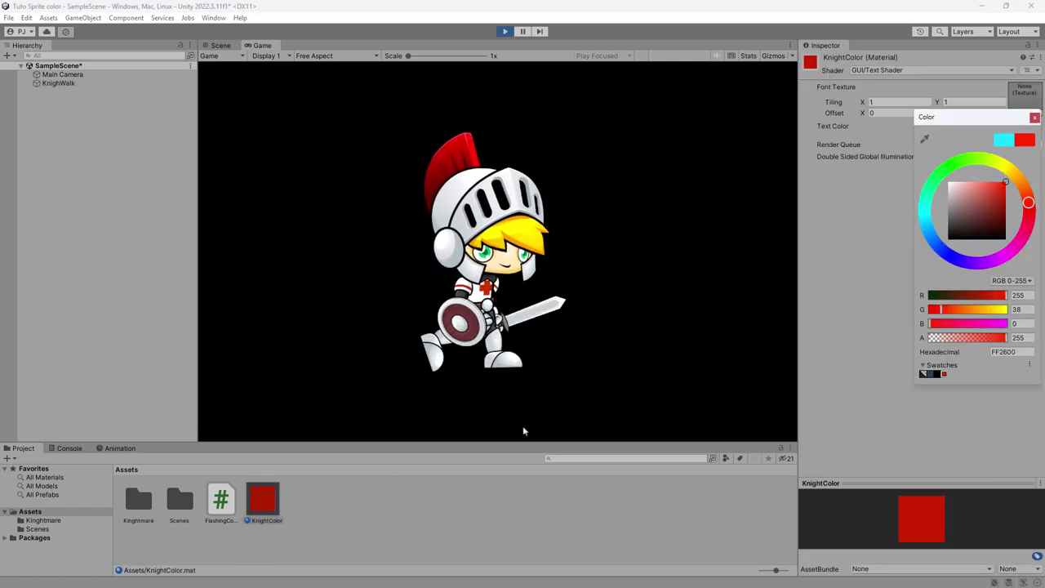
{"action": "left_click", "coordinate": [600, 357]}
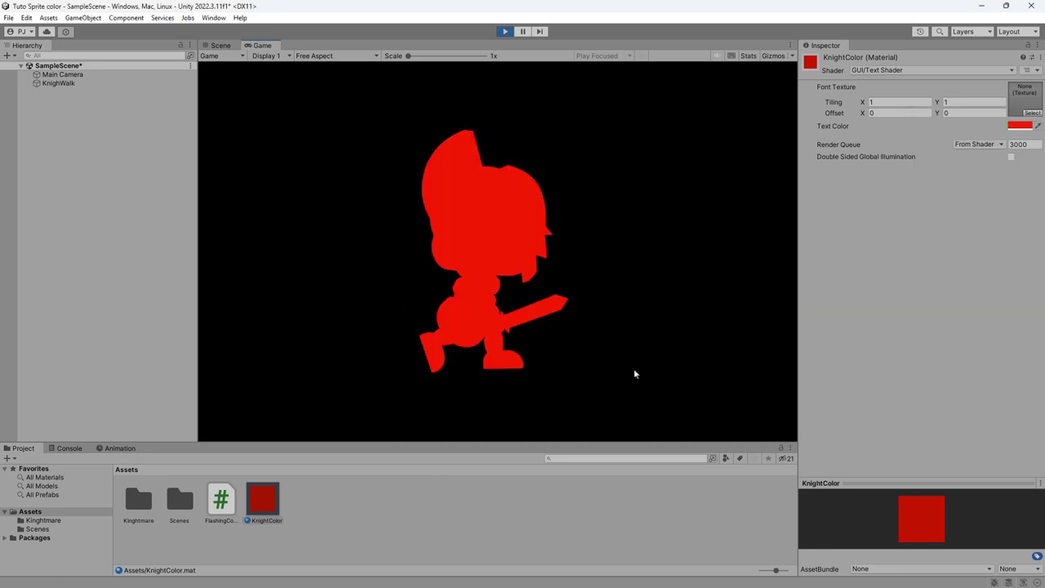